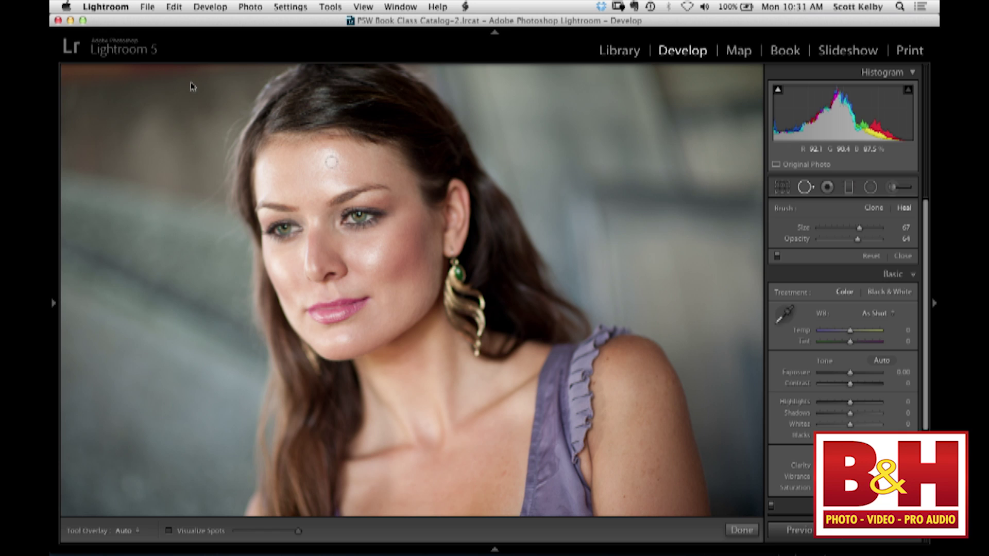
# Heal the shiny area on the woman's forehead and set the spot's opacity to 58
pyautogui.click(333, 154)
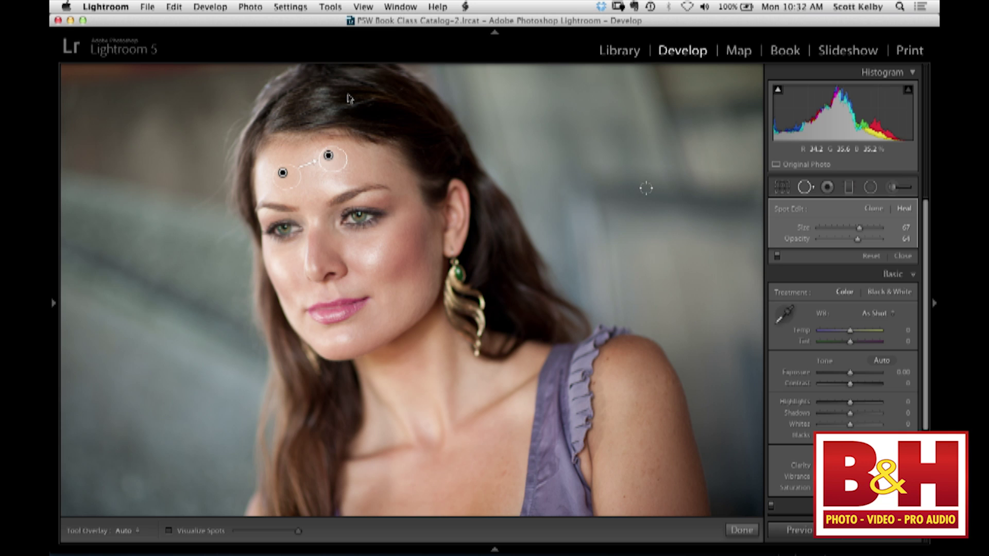
pyautogui.moveTo(857, 239); pyautogui.dragTo(884, 239)
pyautogui.press('Return')
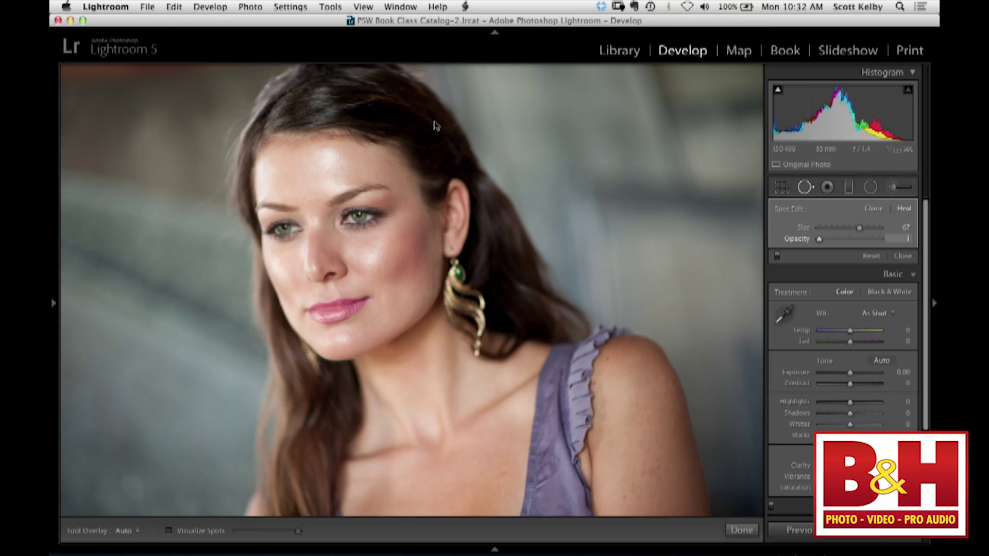
pyautogui.moveTo(437, 120); pyautogui.dragTo(448, 118)
pyautogui.press('Up')
pyautogui.press('Up')
pyautogui.press('Up')
pyautogui.press('Up')
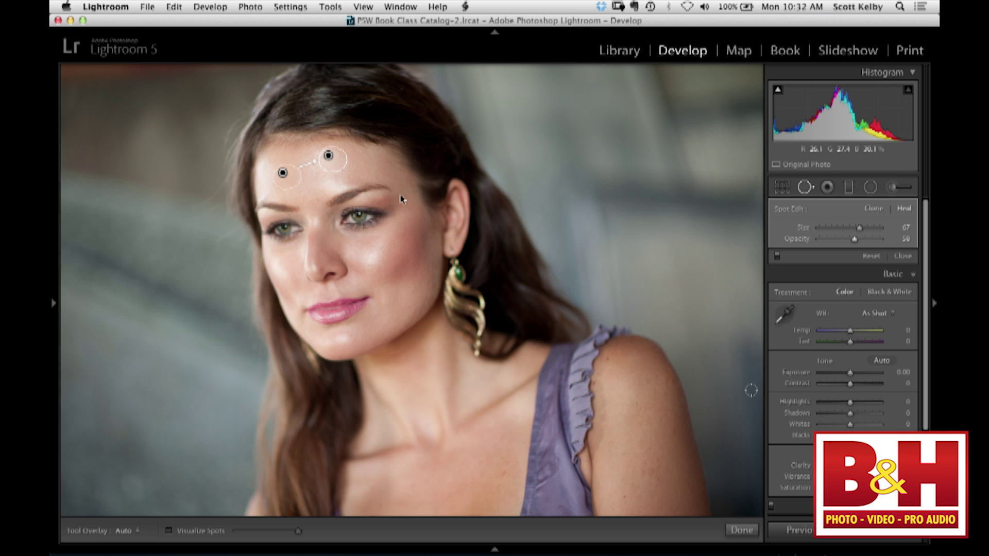
# Heal the shiny cheek area below the eye, sampling the skin just beside it, and set the spot's opacity to 37
pyautogui.click(373, 256)
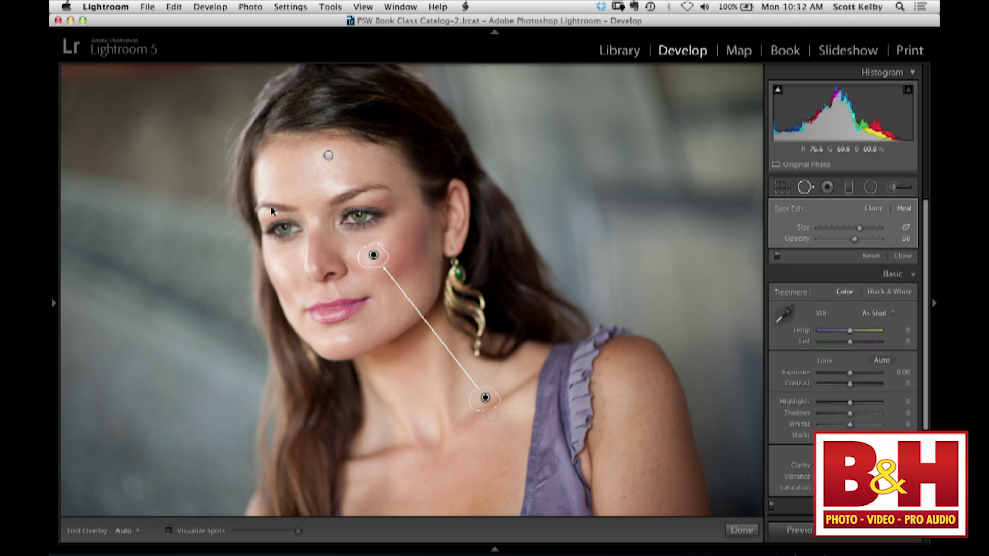
pyautogui.press('BackSpace')
pyautogui.moveTo(486, 398); pyautogui.dragTo(402, 255)
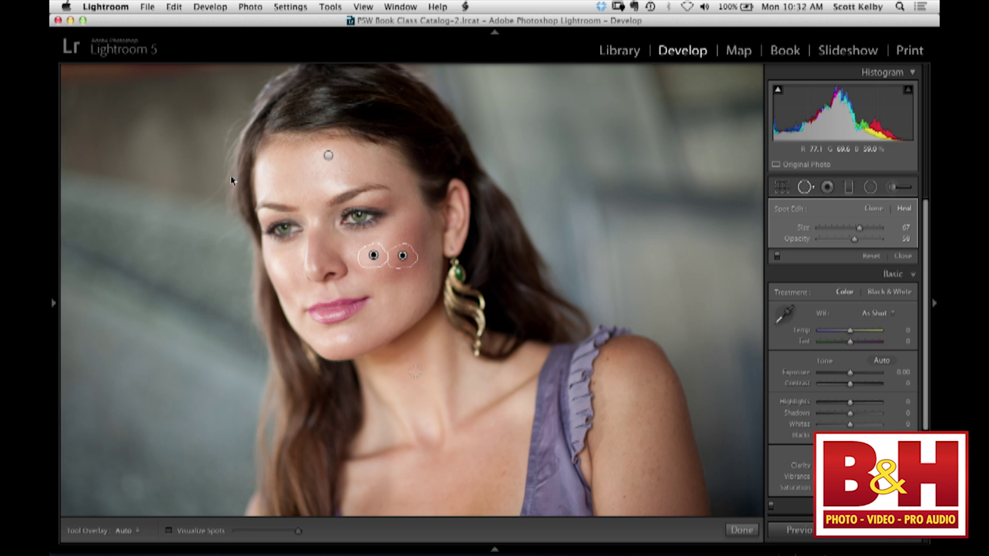
pyautogui.moveTo(854, 239); pyautogui.dragTo(830, 238)
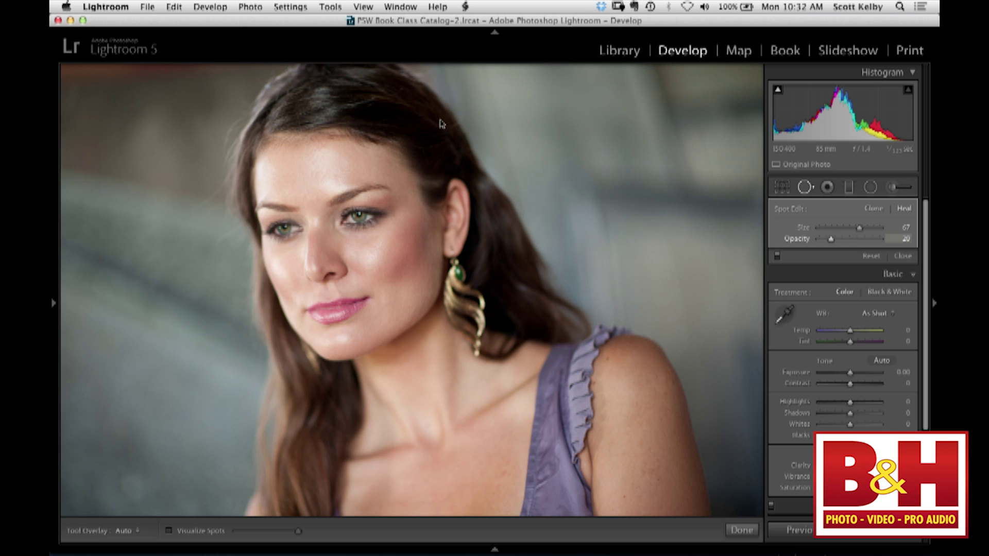
pyautogui.press('Up')
pyautogui.press('Up')
pyautogui.press('Up')
pyautogui.press('Up')
pyautogui.press('Up')
pyautogui.press('Up')
pyautogui.press('Up')
pyautogui.press('Up')
pyautogui.press('Up')
pyautogui.press('Up')
pyautogui.press('Up')
pyautogui.press('Up')
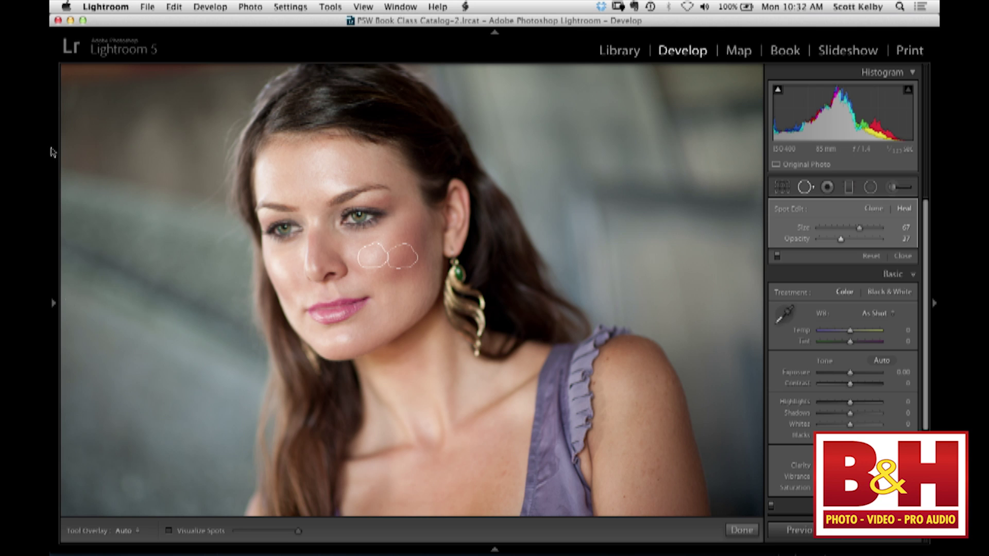
# Close Spot Removal and open the seascape photo from the Healing collection
pyautogui.click(53, 154)
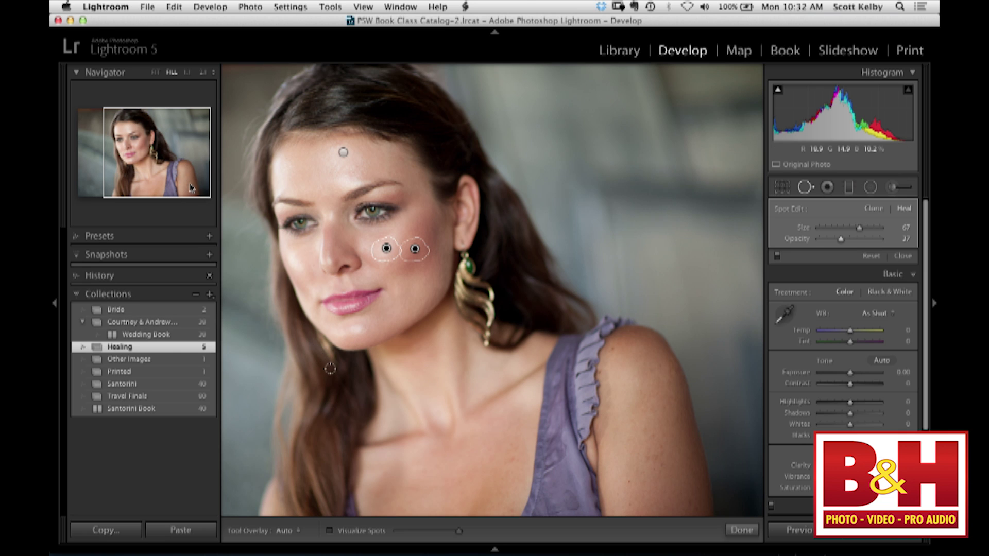
pyautogui.press('q')
pyautogui.press('Right')
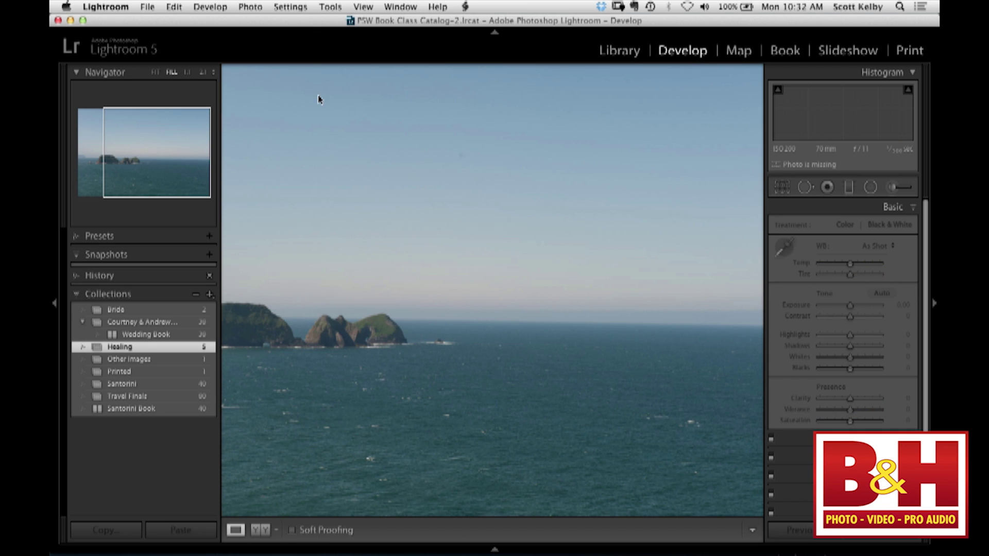
pyautogui.click(52, 155)
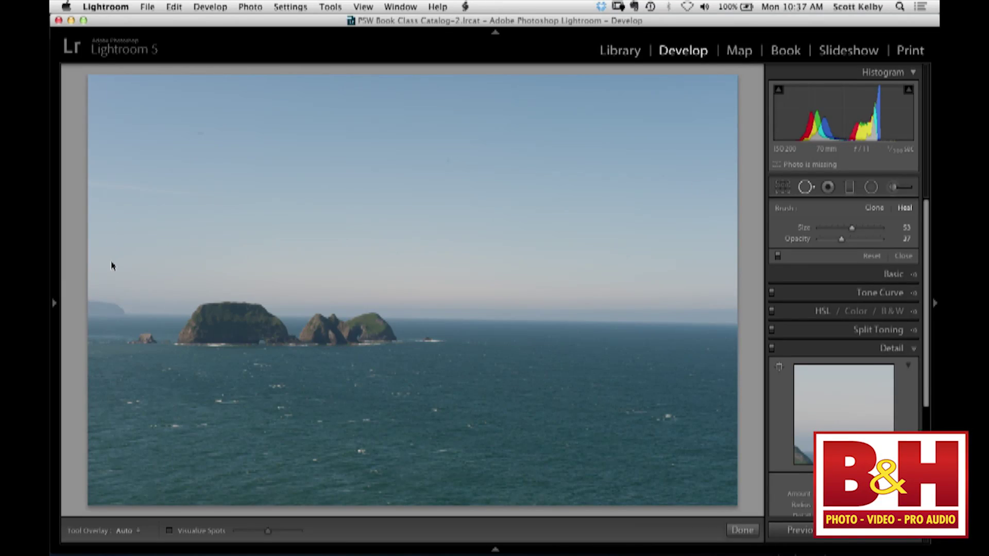
# Turn on Visualize Spots for the seascape and raise the threshold to its maximum to reveal dust in the sky
pyautogui.press('a')
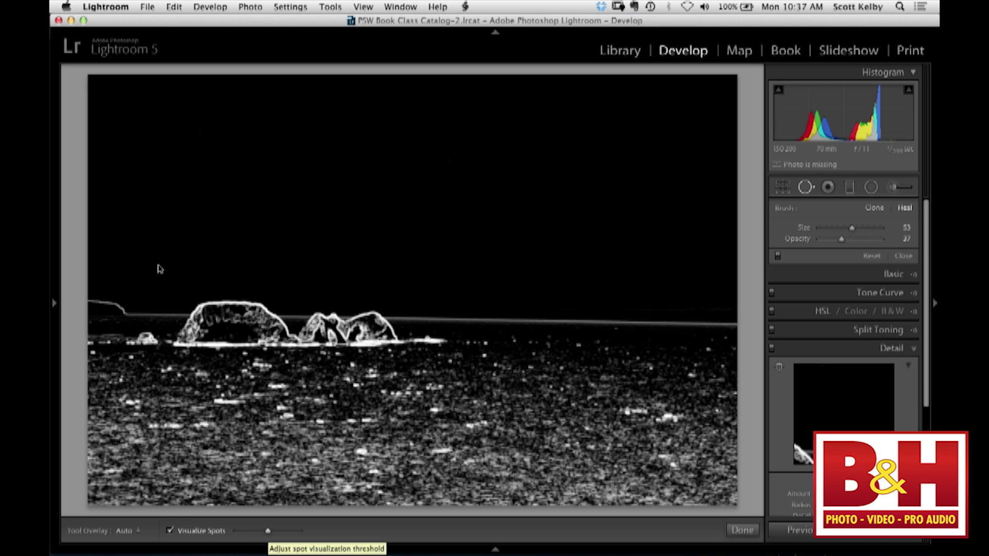
pyautogui.moveTo(269, 530); pyautogui.dragTo(278, 531)
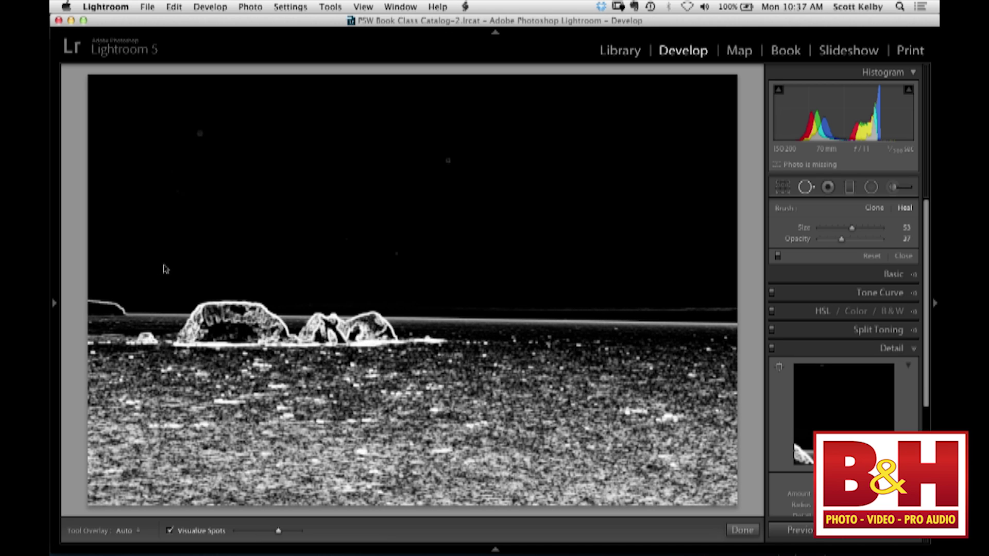
pyautogui.press('.')
pyautogui.press('.')
pyautogui.press('.')
pyautogui.press('.')
pyautogui.press('.')
pyautogui.press('.')
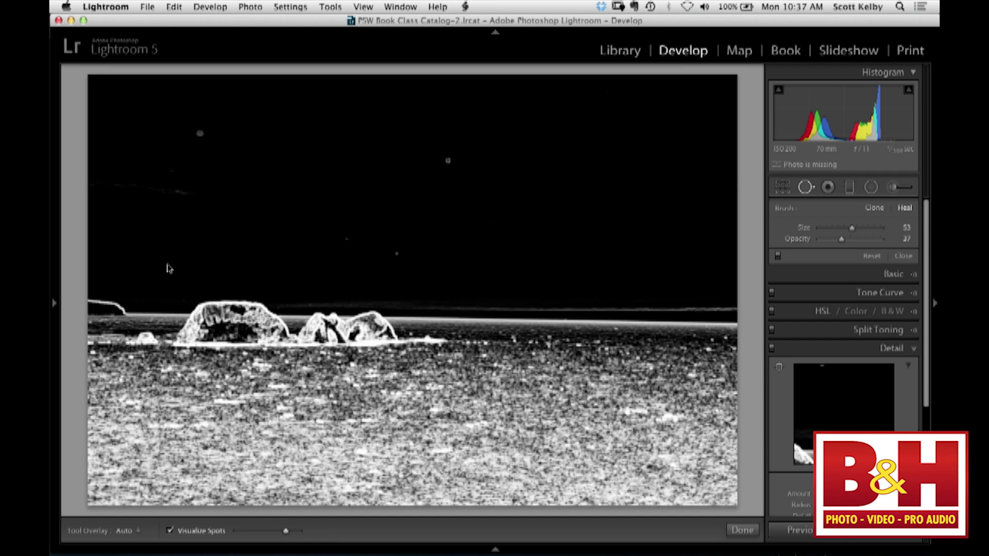
pyautogui.press('.')
pyautogui.press('.')
pyautogui.press('.')
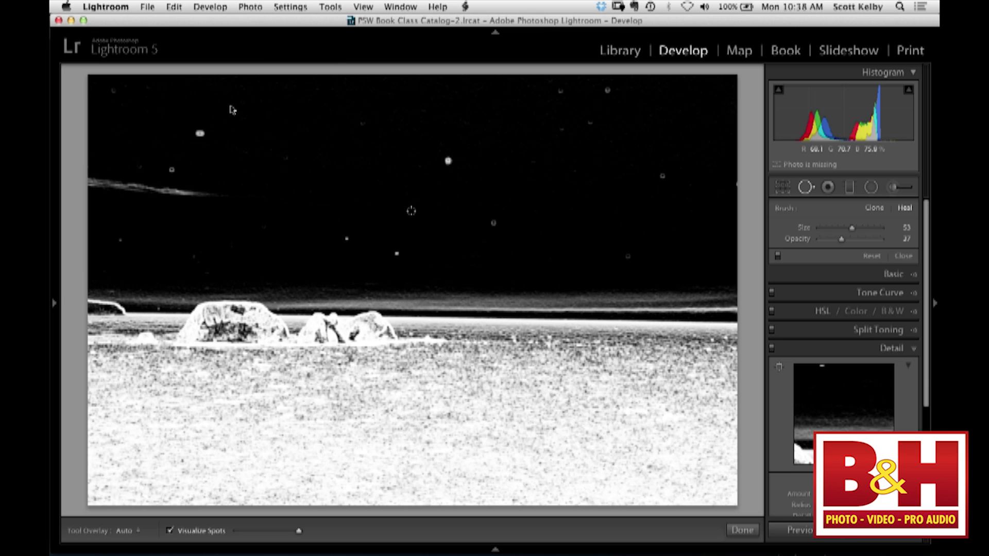
# Heal the dust spots in the centre and right part of the sky, including those along its upper right edge
pyautogui.click(396, 252)
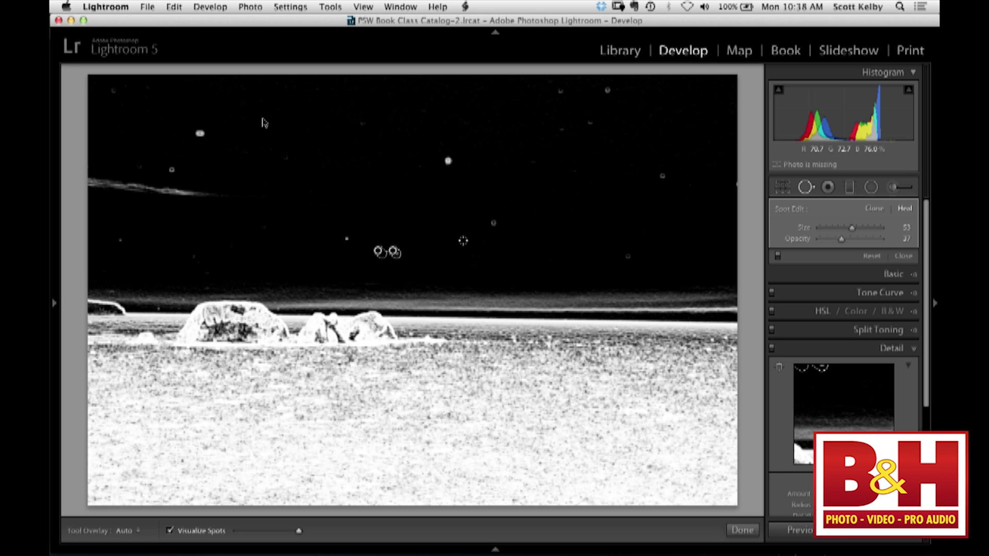
pyautogui.click(492, 223)
pyautogui.click(448, 161)
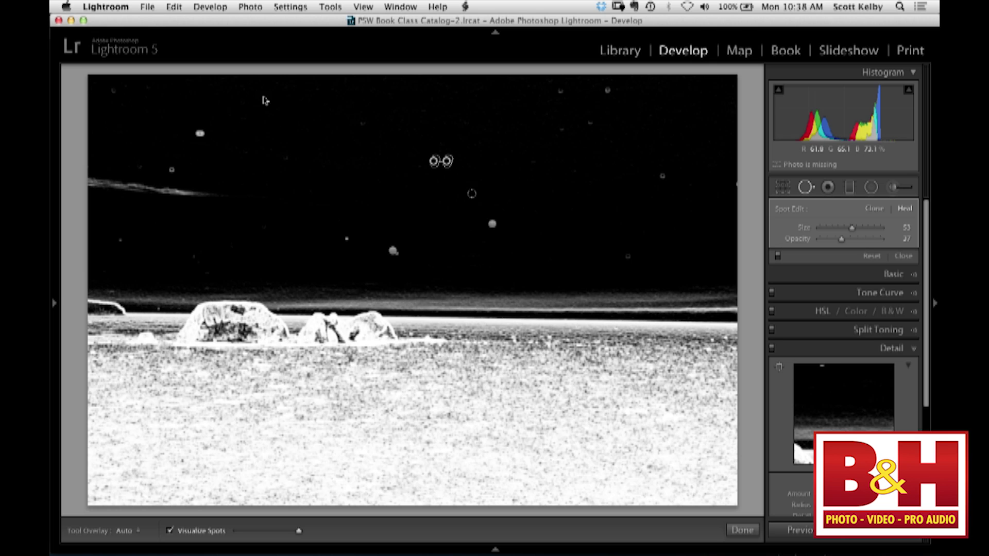
pyautogui.click(605, 90)
pyautogui.click(590, 122)
pyautogui.click(663, 178)
pyautogui.click(625, 258)
pyautogui.click(559, 91)
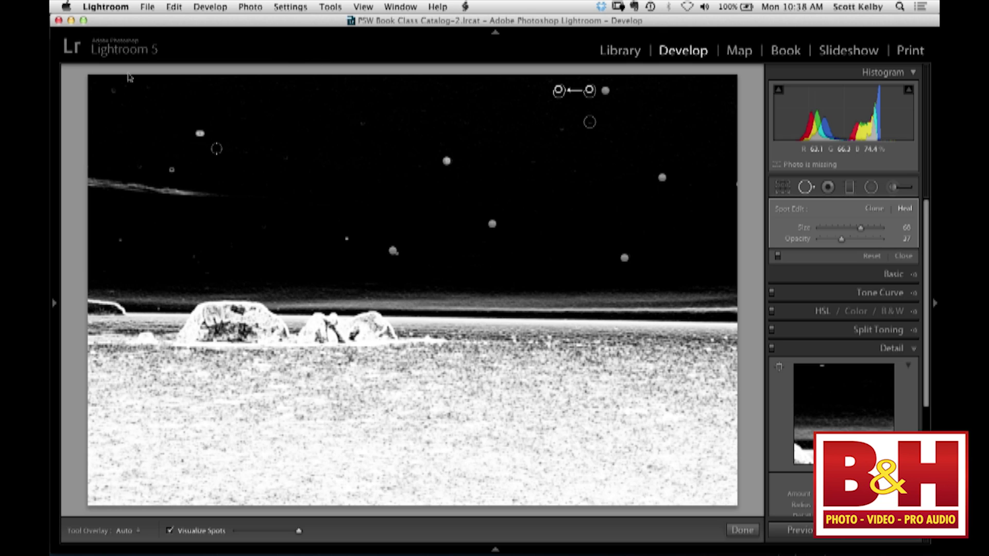
# Heal the dust spots across the left part of the sky and the faint ones in the middle and above the horizon
pyautogui.click(200, 133)
pyautogui.click(167, 171)
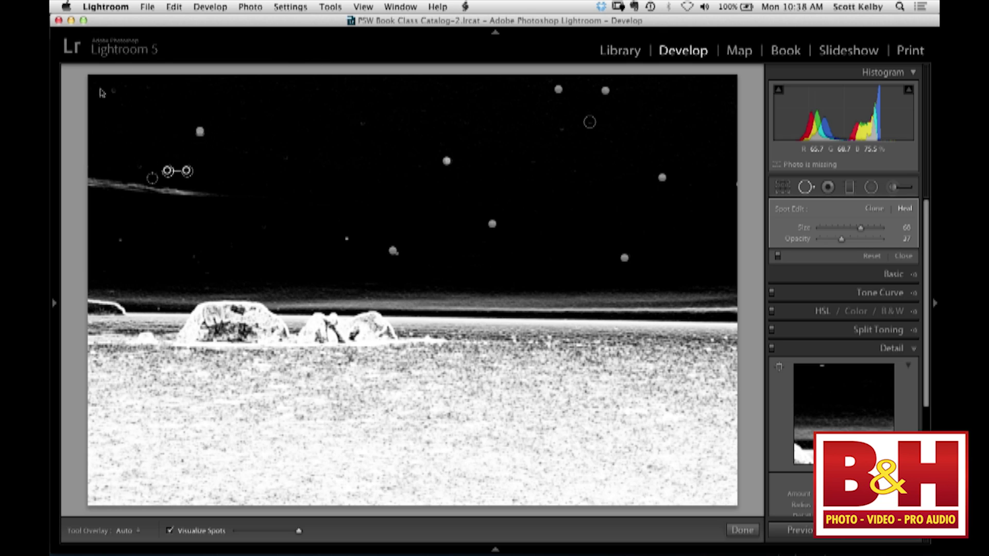
pyautogui.click(119, 243)
pyautogui.click(111, 292)
pyautogui.click(113, 97)
pyautogui.click(185, 95)
pyautogui.click(361, 123)
pyautogui.click(446, 242)
pyautogui.click(476, 260)
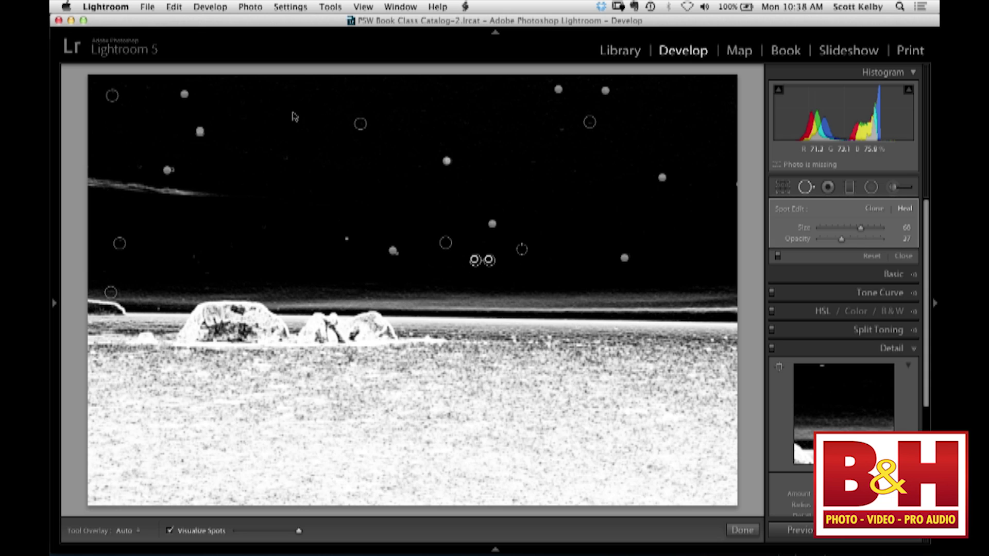
# Heal the remaining dust spots at the upper right of the sky and turn off spot visualization
pyautogui.click(559, 131)
pyautogui.click(632, 97)
pyautogui.click(659, 113)
pyautogui.press('a')
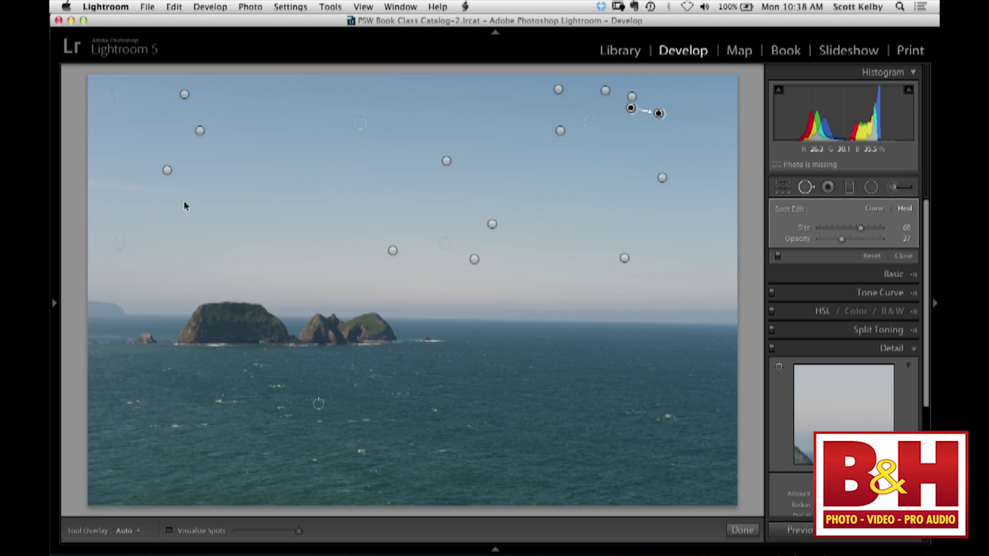
pyautogui.press('h')
pyautogui.press('h')
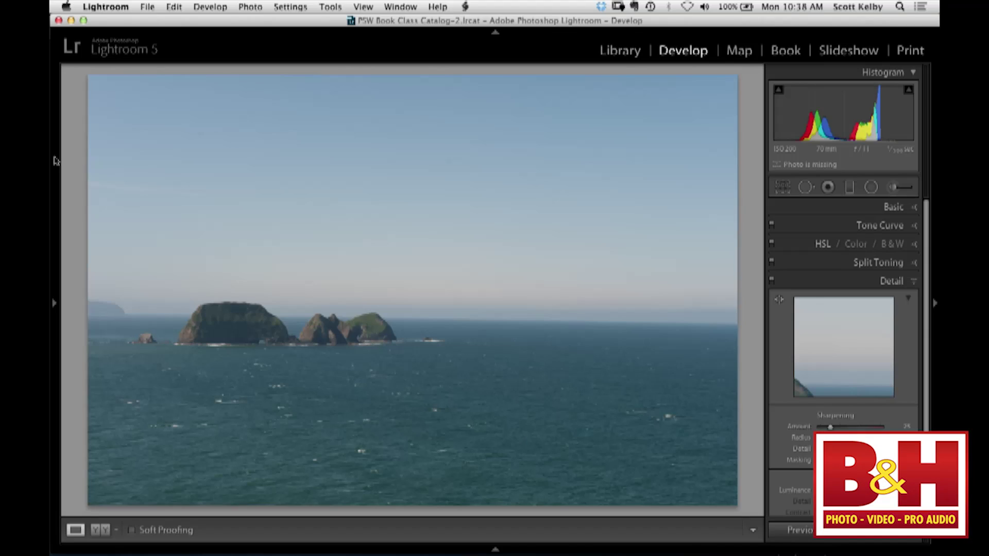
# Open the smiling woman's portrait, 1-Healing-1.jpg, in the Develop module with the collections hidden
pyautogui.click(53, 157)
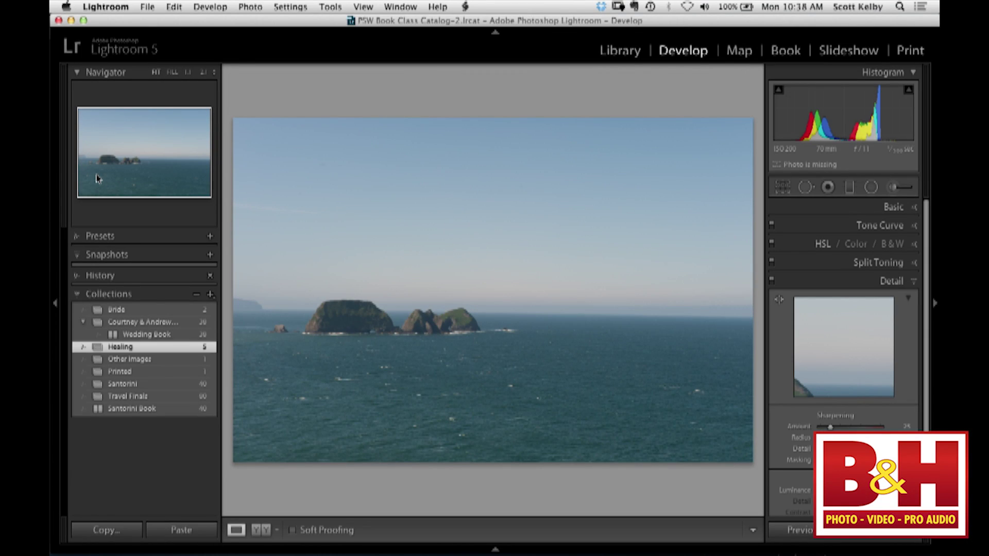
pyautogui.press('e')
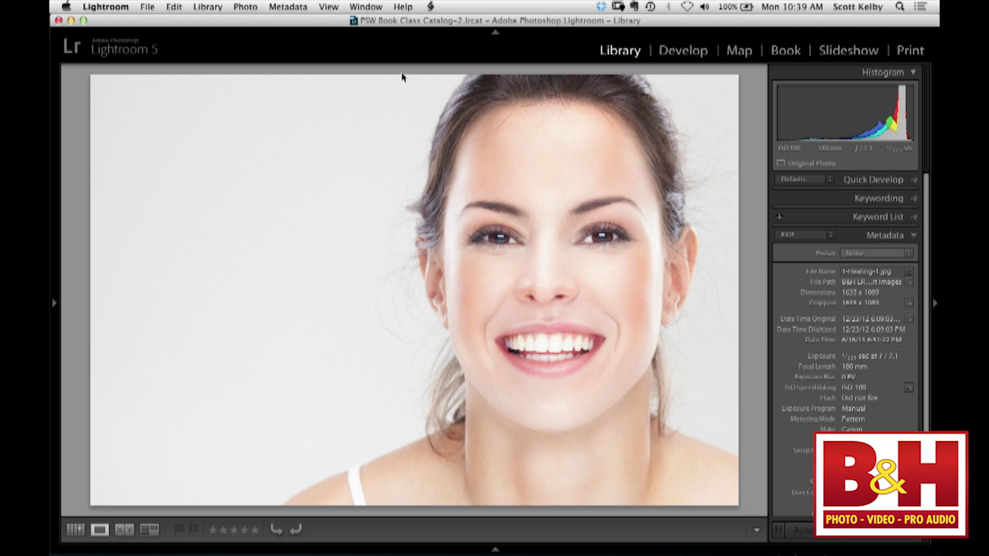
pyautogui.click(367, 29)
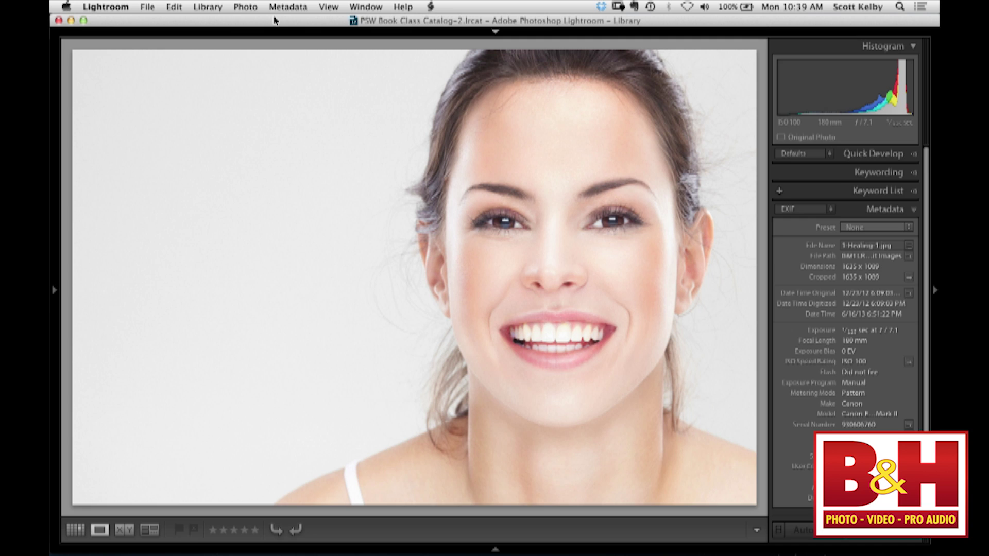
pyautogui.press('F5')
pyautogui.press('d')
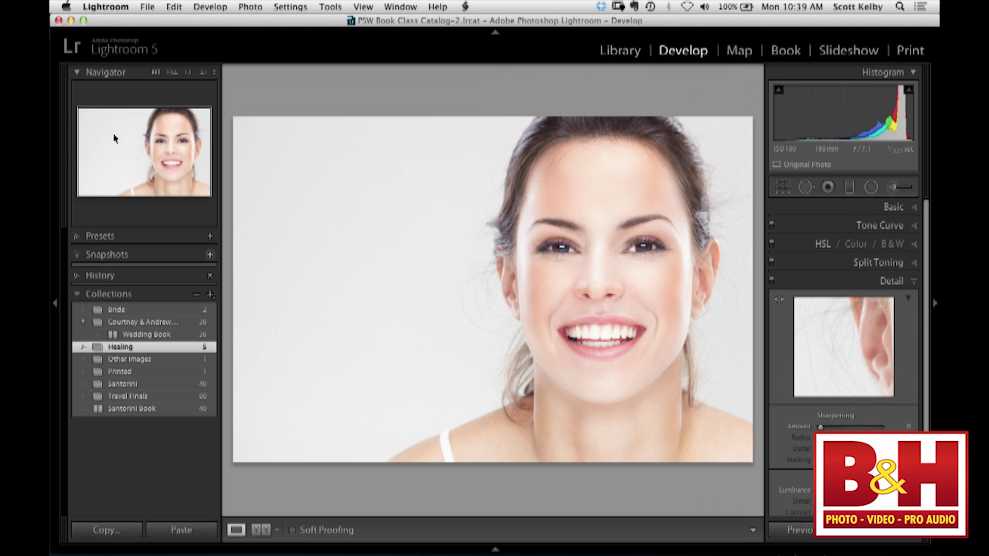
pyautogui.click(55, 154)
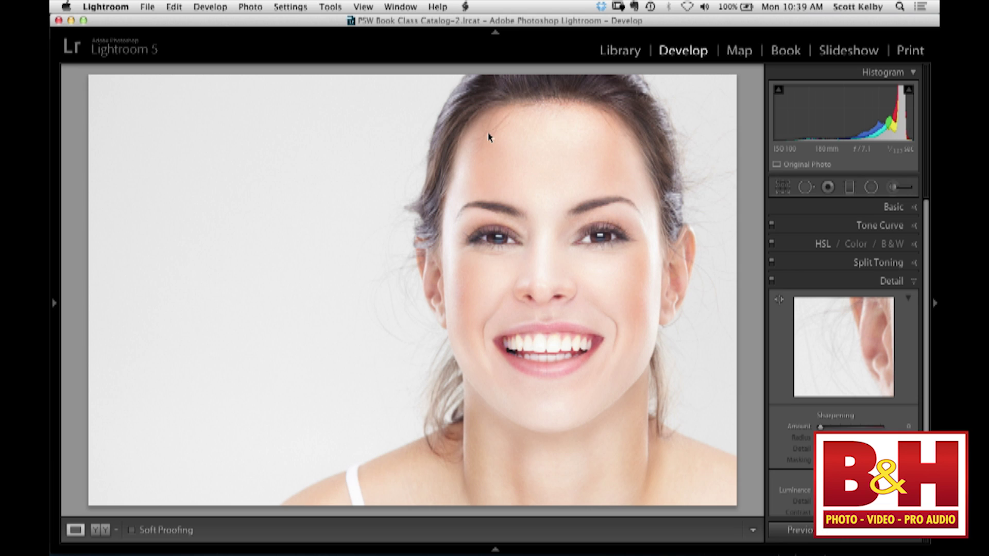
# Open the manual Lens Corrections settings and raise the portrait's Aspect to +11
pyautogui.press('super+1')
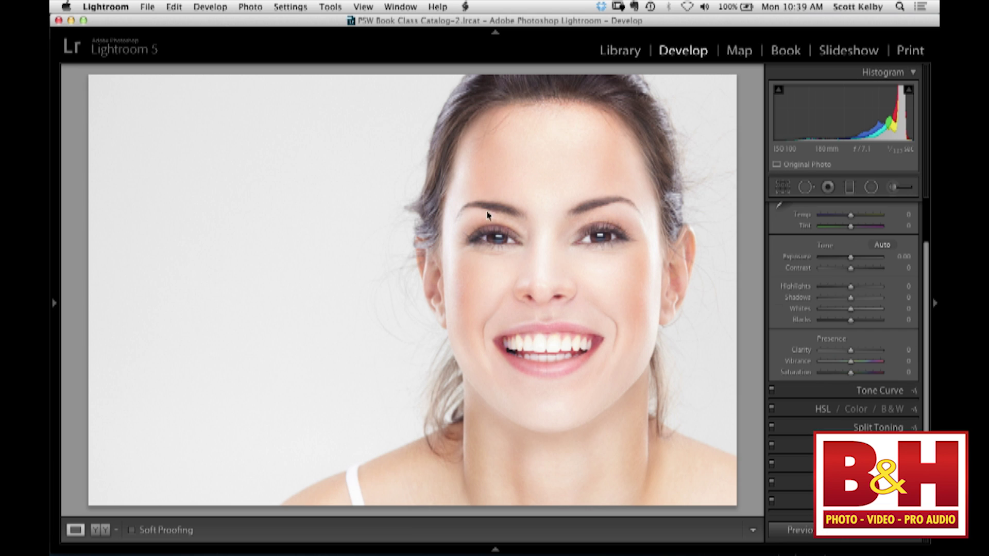
pyautogui.press('super+8')
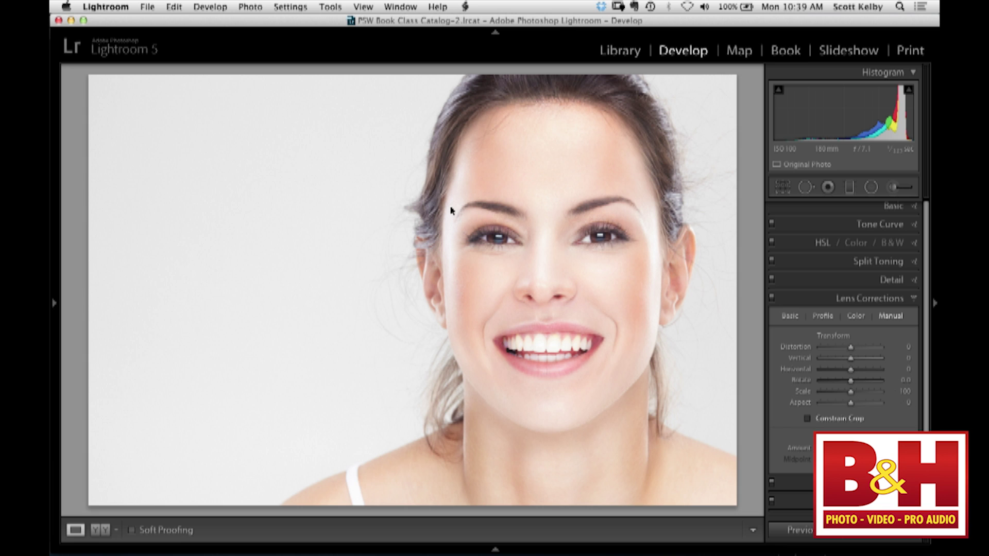
pyautogui.press('+')
pyautogui.press('+')
pyautogui.press('+')
pyautogui.press('+')
pyautogui.press('Up')
pyautogui.press('Up')
pyautogui.press('Up')
pyautogui.press('Up')
pyautogui.press('Up')
pyautogui.press('Up')
pyautogui.press('Up')
pyautogui.press('Up')
pyautogui.press('Up')
pyautogui.press('Up')
pyautogui.press('Up')
pyautogui.press('Up')
pyautogui.press('Up')
pyautogui.press('Up')
pyautogui.press('Up')
pyautogui.press('Up')
pyautogui.press('Up')
pyautogui.press('Up')
pyautogui.press('Up')
pyautogui.press('Up')
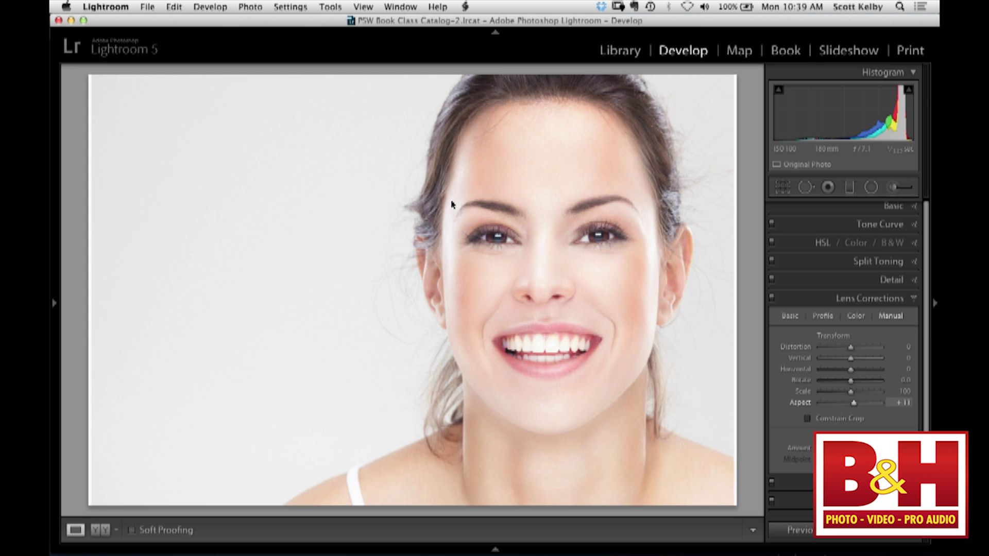
# Raise the portrait's Aspect to +29 and enable Constrain Crop to remove the white side edges
pyautogui.moveTo(858, 402)
pyautogui.mouseDown()
pyautogui.moveTo(881, 403)
pyautogui.moveTo(851, 403)
pyautogui.mouseUp()
pyautogui.press('Up')
pyautogui.press('Up')
pyautogui.press('Up')
pyautogui.press('Up')
pyautogui.press('Up')
pyautogui.press('Up')
pyautogui.press('Up')
pyautogui.press('Up')
pyautogui.press('Up')
pyautogui.press('Up')
pyautogui.press('Up')
pyautogui.press('Up')
pyautogui.press('Up')
pyautogui.press('Up')
pyautogui.press('Up')
pyautogui.press('Up')
pyautogui.press('Up')
pyautogui.press('Up')
pyautogui.press('Up')
pyautogui.press('Up')
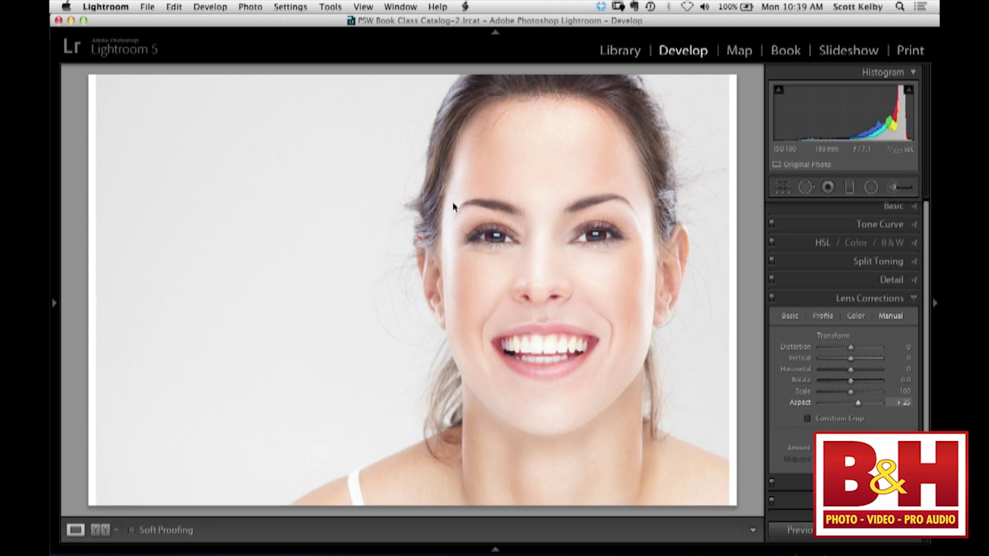
pyautogui.press('Up')
pyautogui.press('Up')
pyautogui.press('Up')
pyautogui.press('Up')
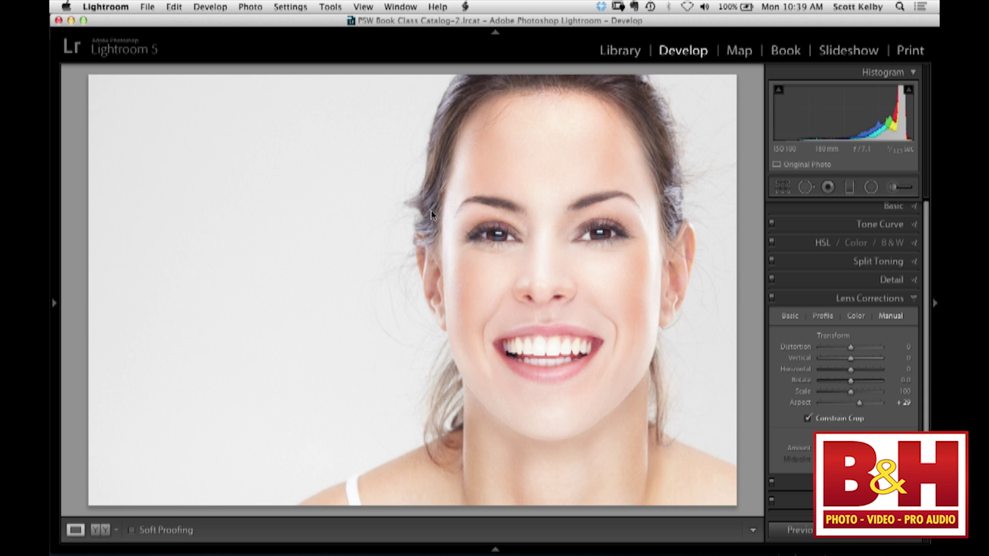
# Compare the portrait's before and after views repeatedly to judge the face slimming
pyautogui.press('\\')
pyautogui.press('\\')
pyautogui.press('\\')
pyautogui.press('\\')
pyautogui.press('\\')
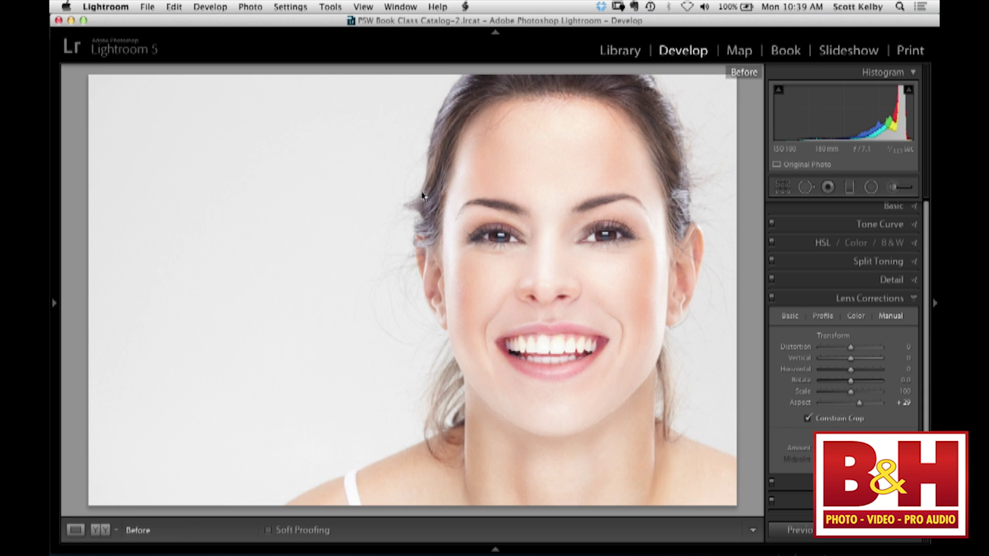
pyautogui.press('\\')
pyautogui.press('\\')
pyautogui.press('\\')
pyautogui.press('\\')
pyautogui.press('\\')
pyautogui.press('\\')
pyautogui.press('\\')
pyautogui.press('\\')
pyautogui.press('\\')
pyautogui.press('\\')
pyautogui.press('\\')
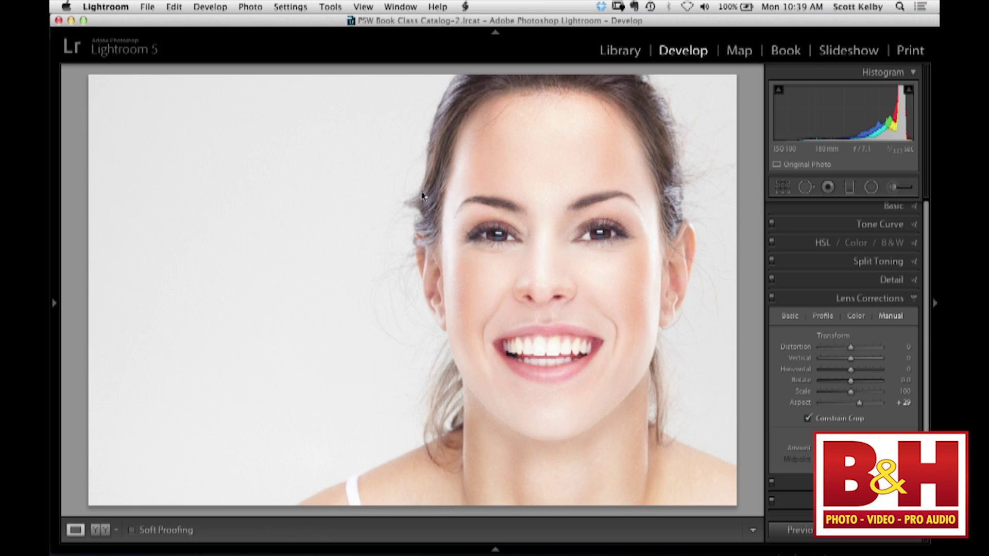
# Lower the portrait's Aspect to +9 for a subtler slimming effect
pyautogui.moveTo(859, 403); pyautogui.dragTo(852, 402)
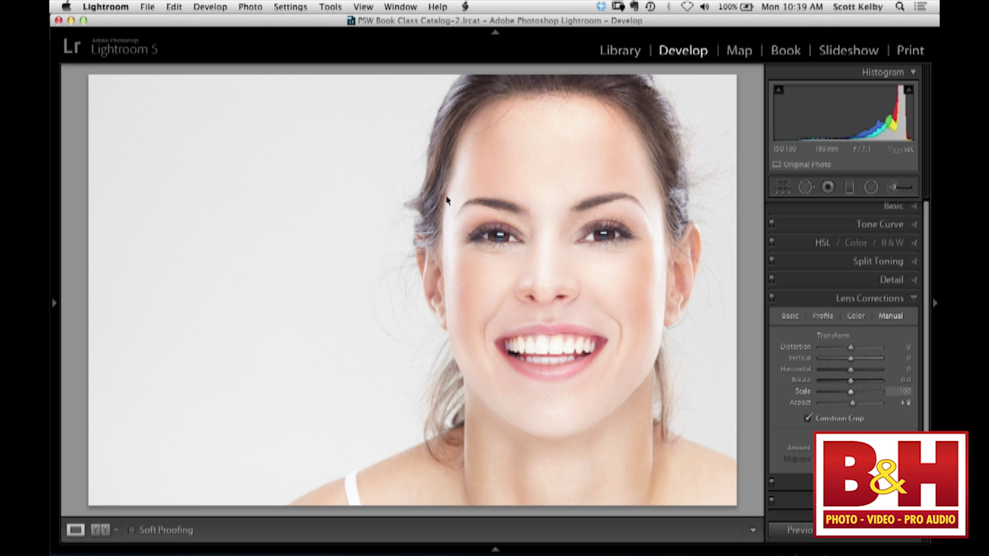
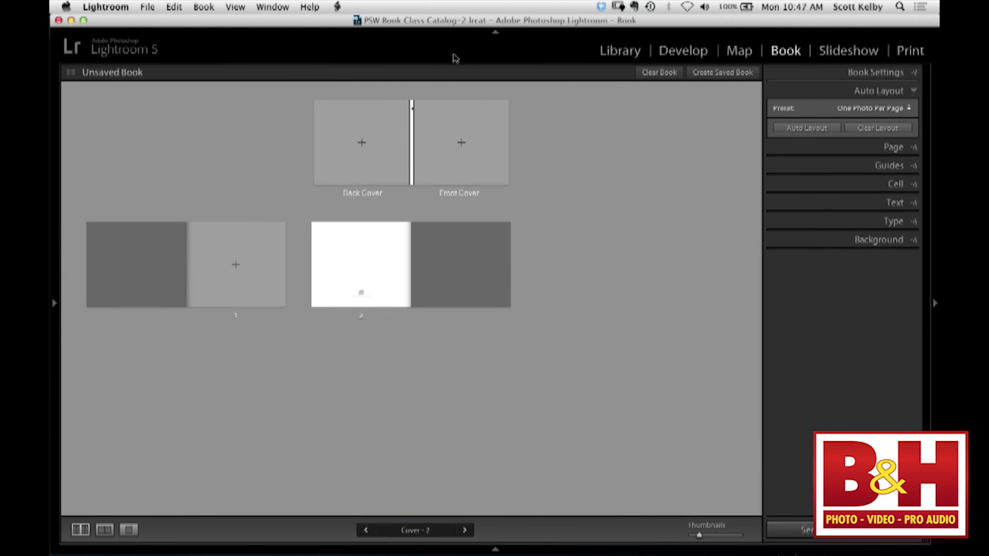
# Fill the book automatically with the One Photo Per Page preset and look through the generated pages
pyautogui.click(822, 128)
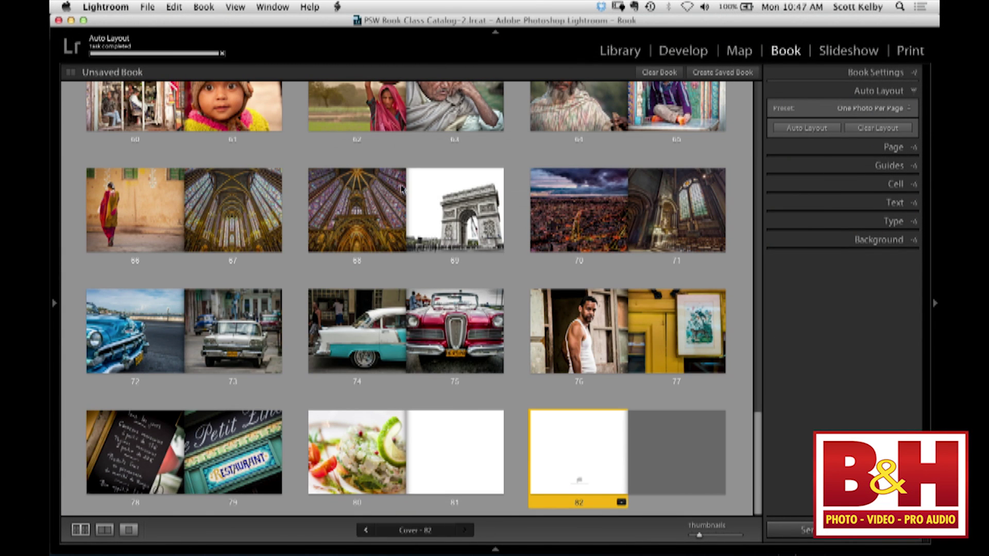
pyautogui.scroll(15, 403, 206)
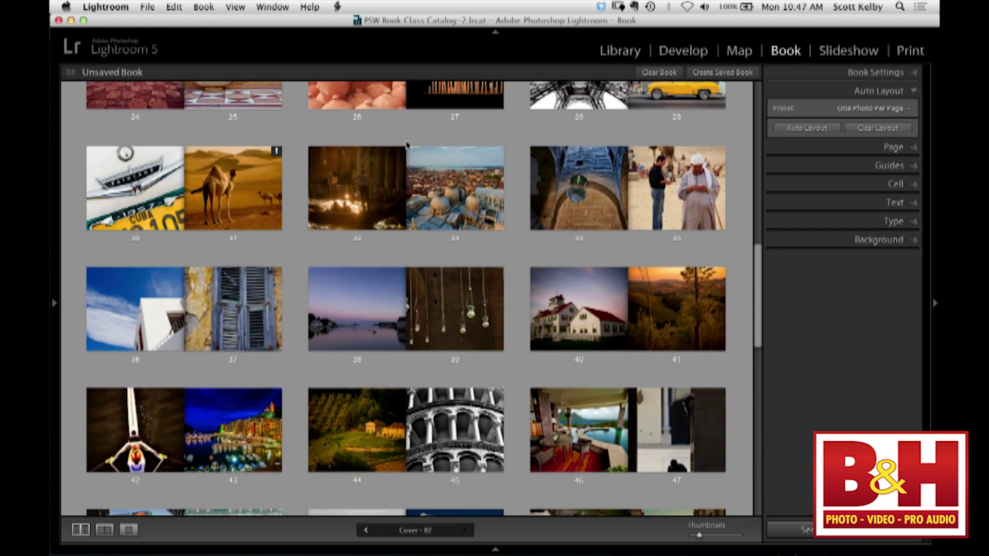
pyautogui.scroll(12, 407, 145)
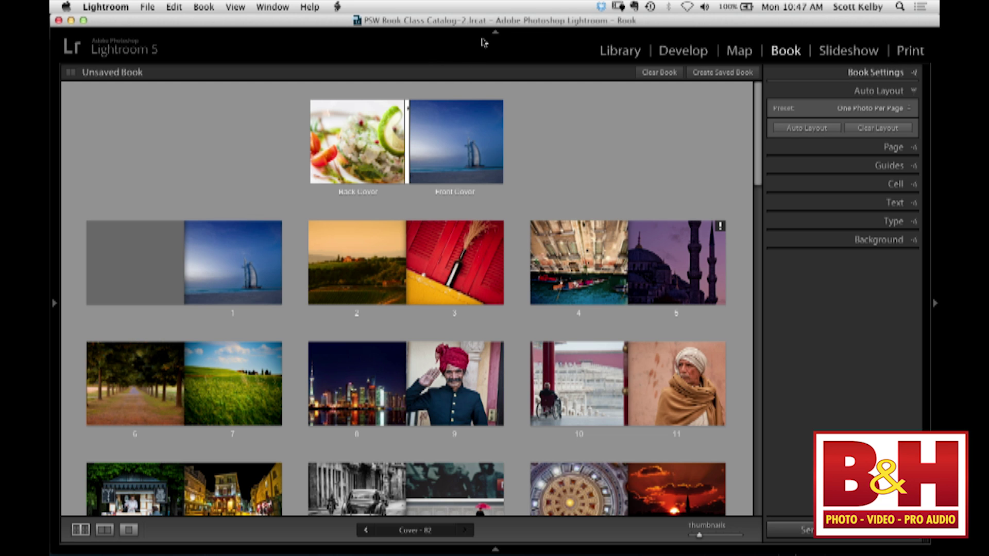
# Switch the book's Logo Page to None and back to On (Price Discounted) in the book settings
pyautogui.press('super+1')
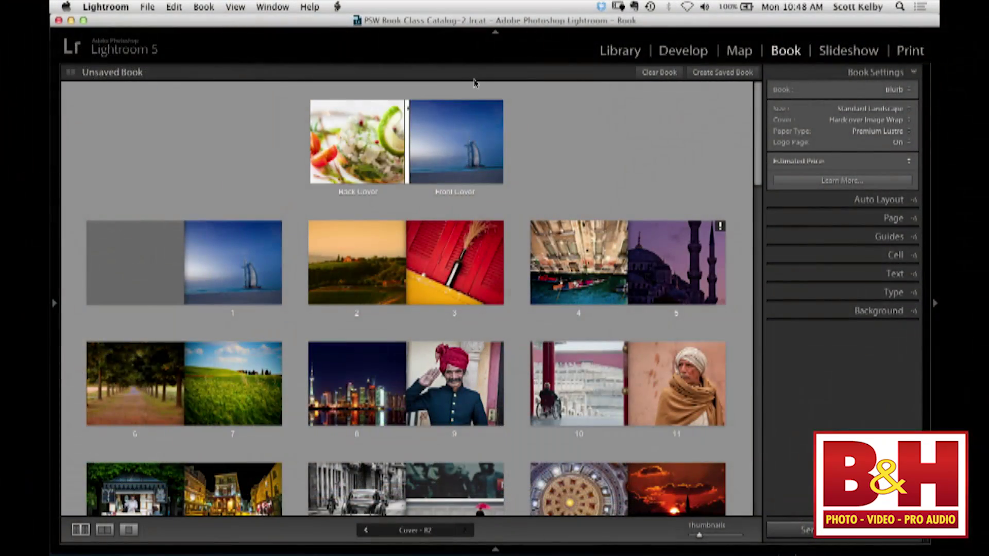
pyautogui.click(897, 142)
pyautogui.click(897, 142)
pyautogui.click(897, 142)
pyautogui.click(885, 130)
pyautogui.click(898, 142)
pyautogui.click(861, 159)
pyautogui.click(898, 143)
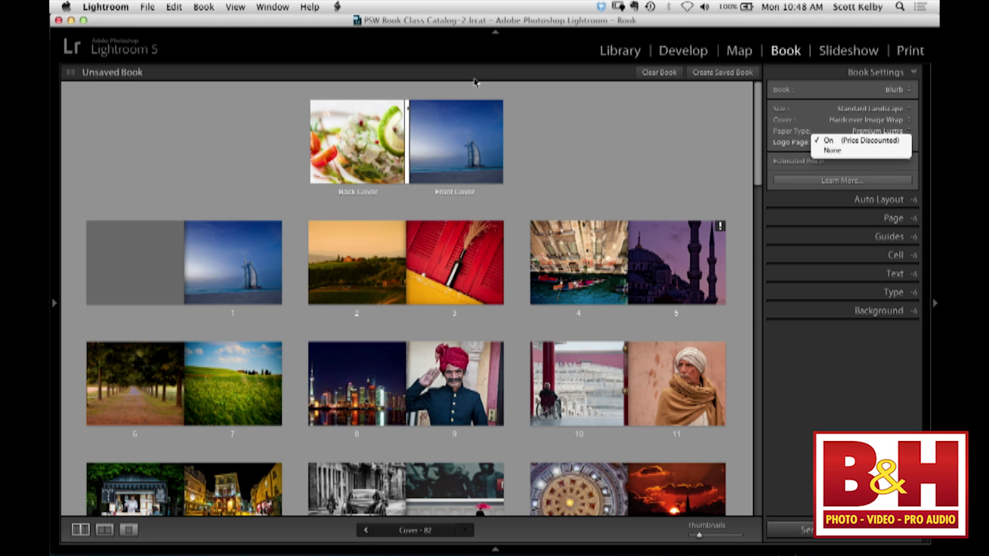
pyautogui.click(862, 141)
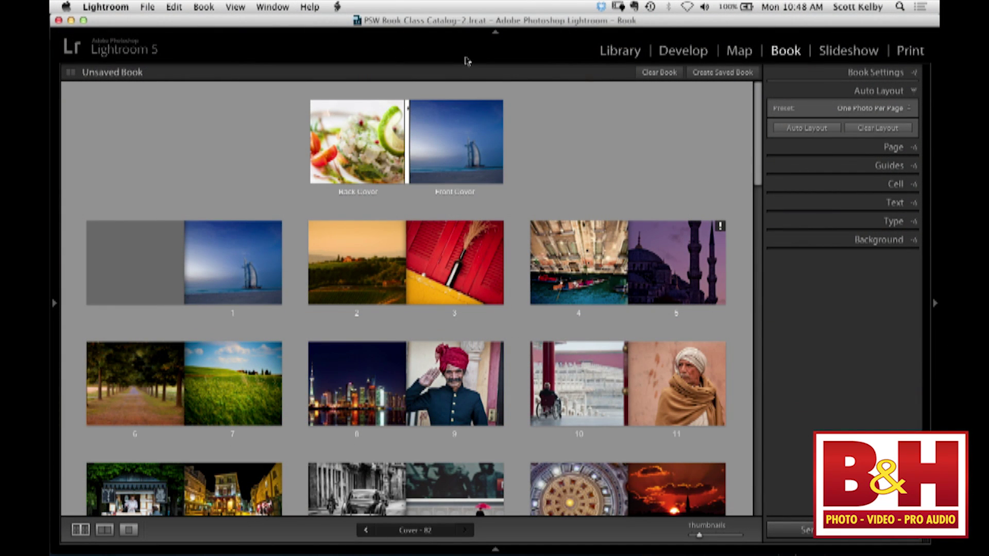
# Try a fixed one-photo layout with a white border for the left pages in the auto layout preset
pyautogui.press('Return')
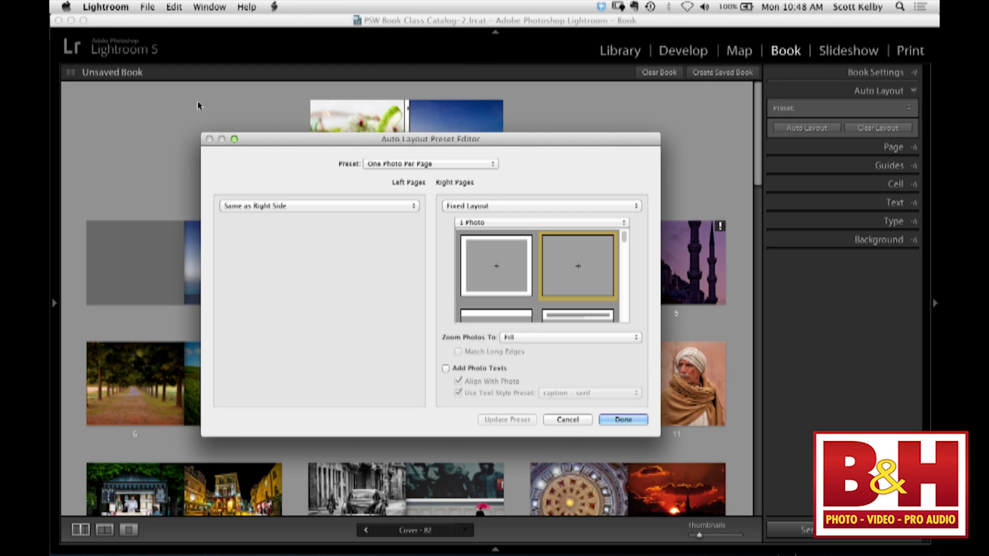
pyautogui.press('space')
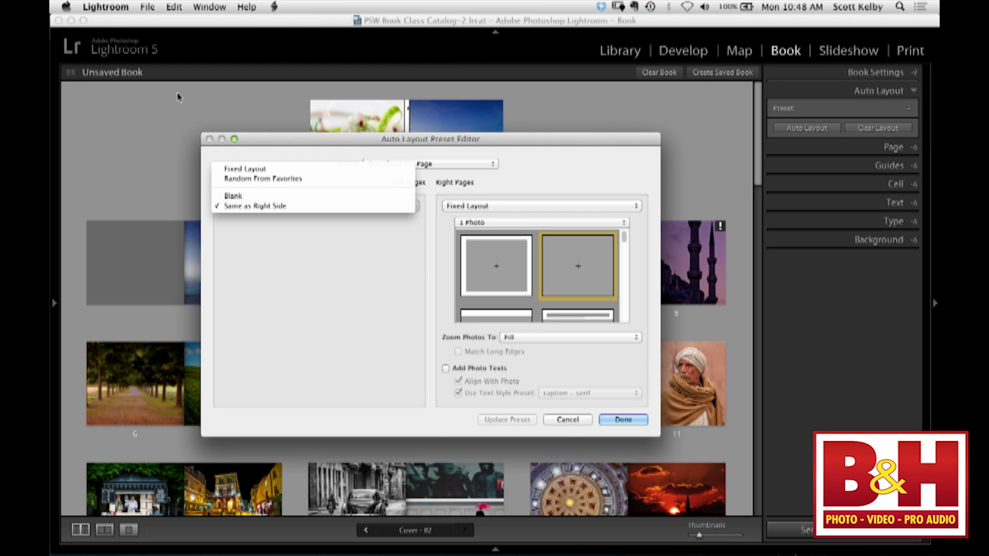
pyautogui.press('Down')
pyautogui.press('Return')
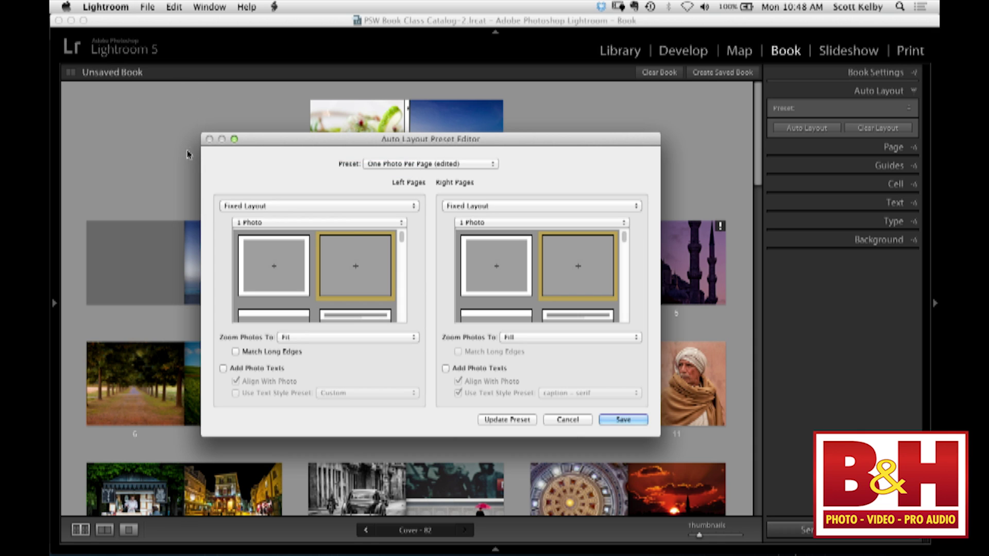
pyautogui.press('Left')
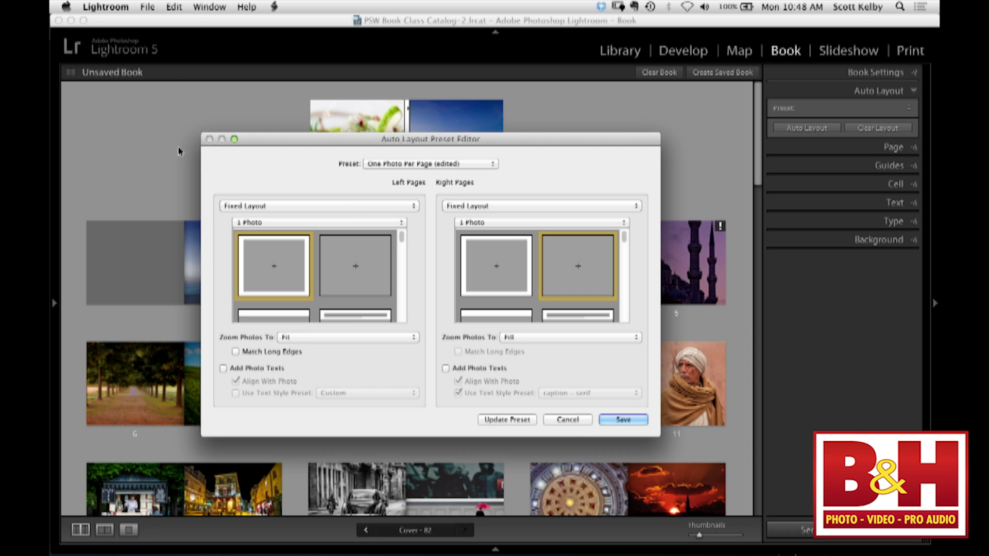
# Try a two-photo fixed layout for the right pages and discard all edits to the auto layout preset
pyautogui.press('space')
pyautogui.press('Down')
pyautogui.press('Return')
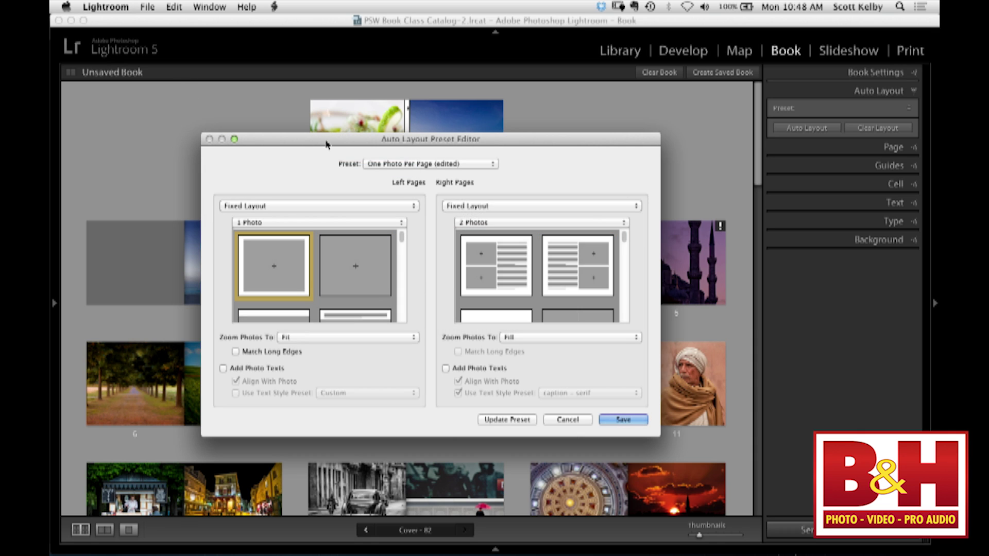
pyautogui.press('Down')
pyautogui.press('Down')
pyautogui.press('Down')
pyautogui.press('Down')
pyautogui.press('Down')
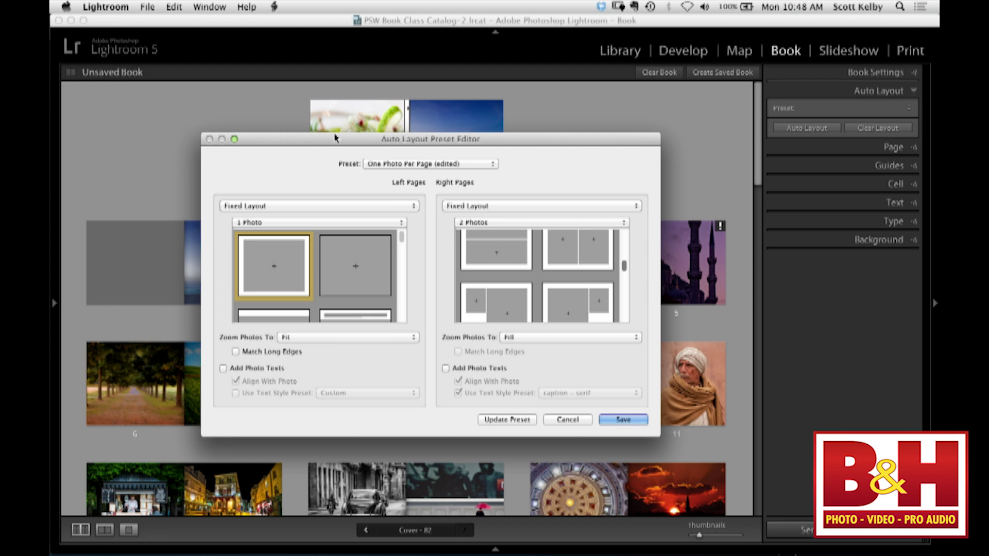
pyautogui.press('Return')
pyautogui.press('Escape')
pyautogui.press('Escape')
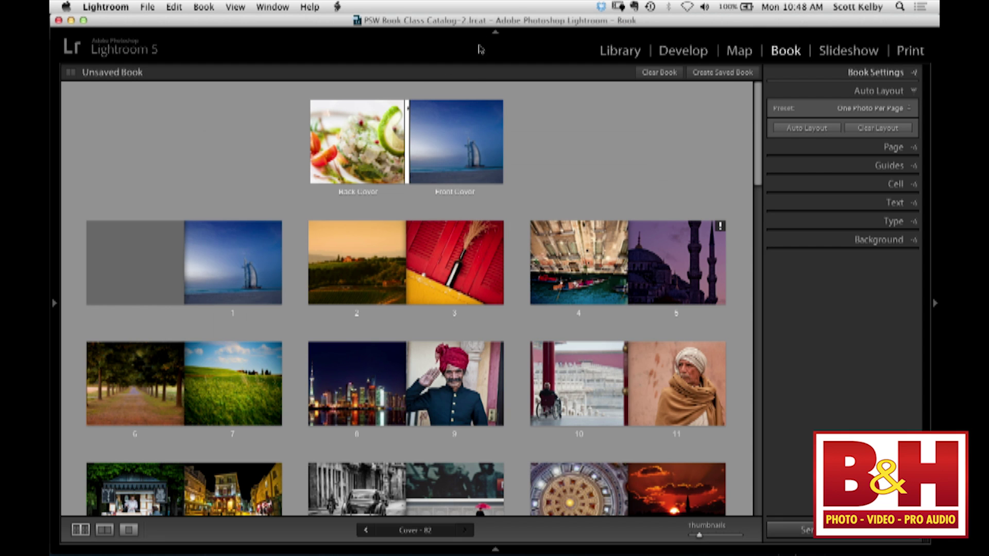
# Clear the book layout, rebuild it with the "Lft Small Sq, Rt 2 tall" preset and view all spreads
pyautogui.click(878, 127)
pyautogui.click(876, 108)
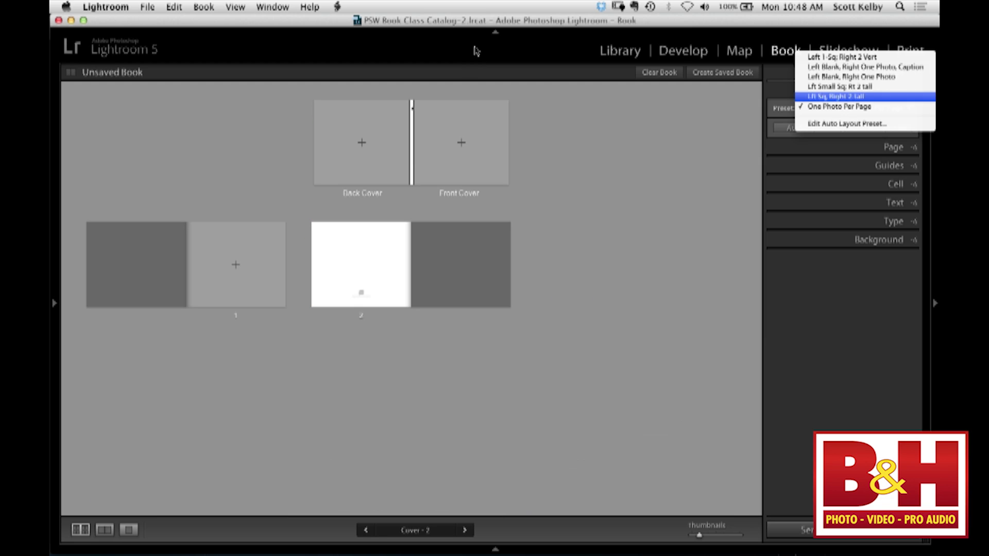
pyautogui.press('Down')
pyautogui.press('Down')
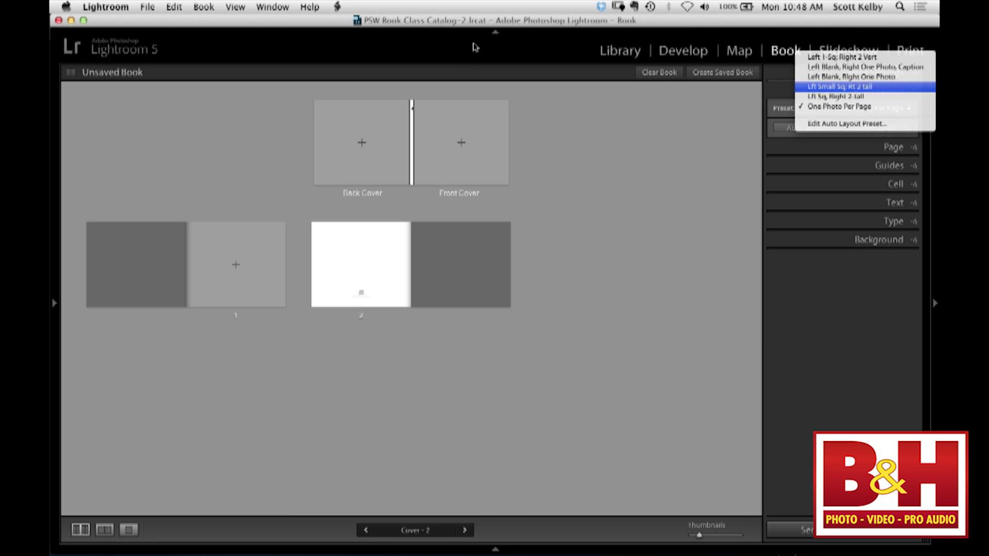
pyautogui.press('Return')
pyautogui.click(807, 128)
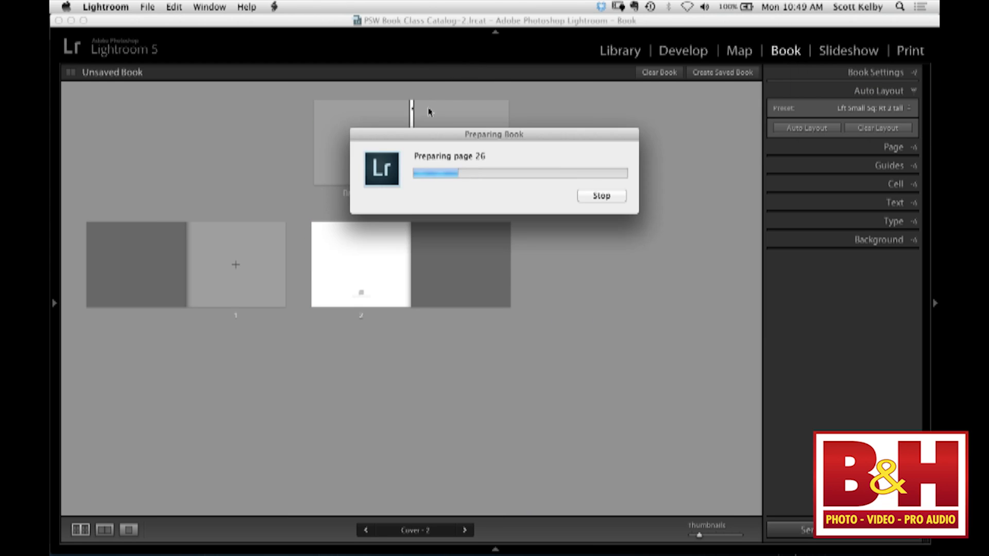
pyautogui.moveTo(757, 444); pyautogui.dragTo(757, 152)
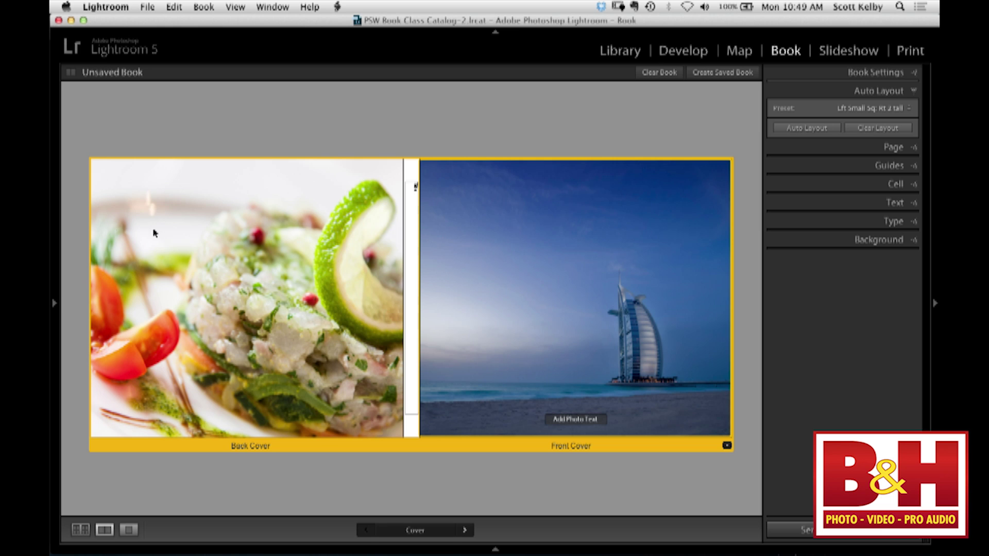
pyautogui.press('super+e')
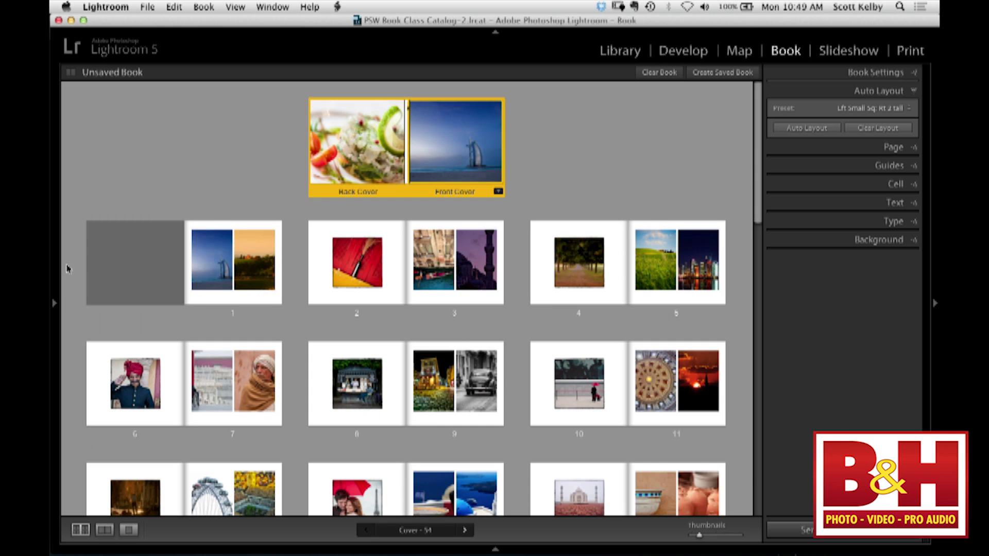
# Open the Wedding Book and add the couple's names as photo text on the front cover with a 253 pt offset
pyautogui.click(57, 161)
pyautogui.click(146, 284)
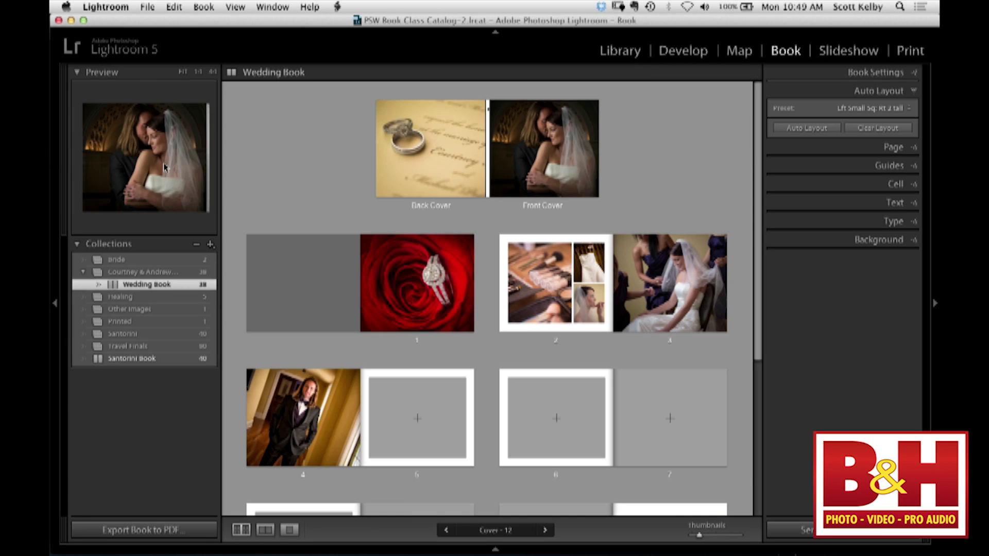
pyautogui.press('super+t')
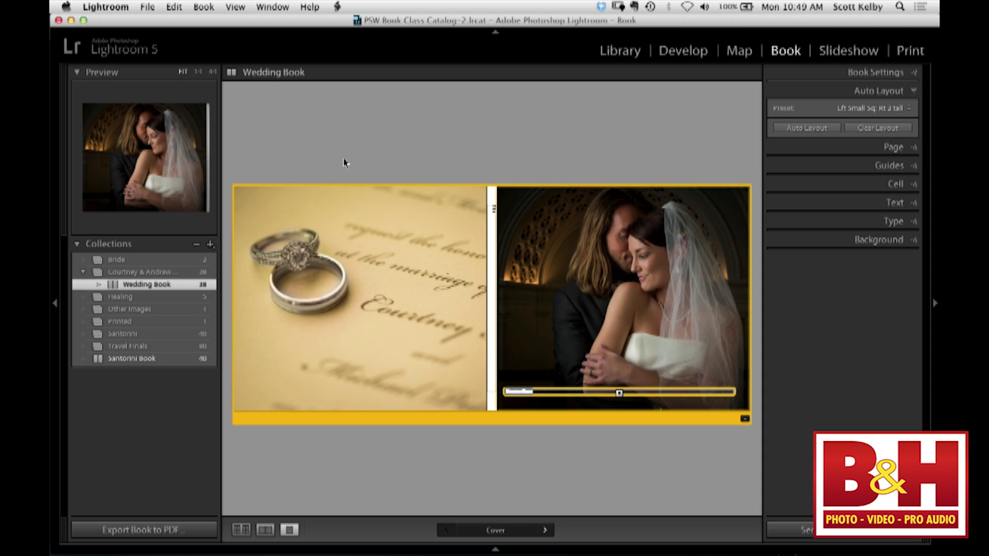
pyautogui.press('BackSpace')
pyautogui.press('super+a')
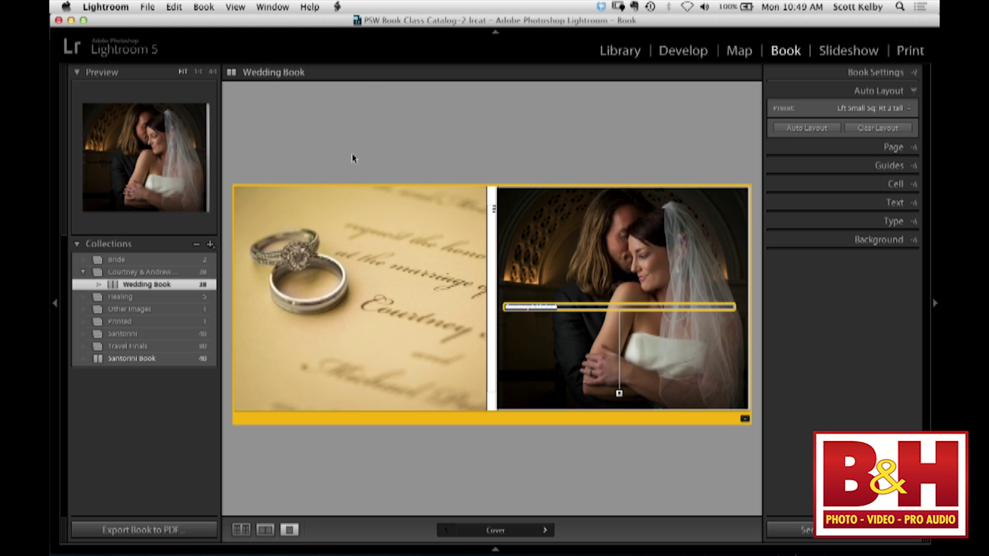
# Format the couple's names on the front cover in white Parfumerie Script Regular at 53 pt
pyautogui.press('super+7')
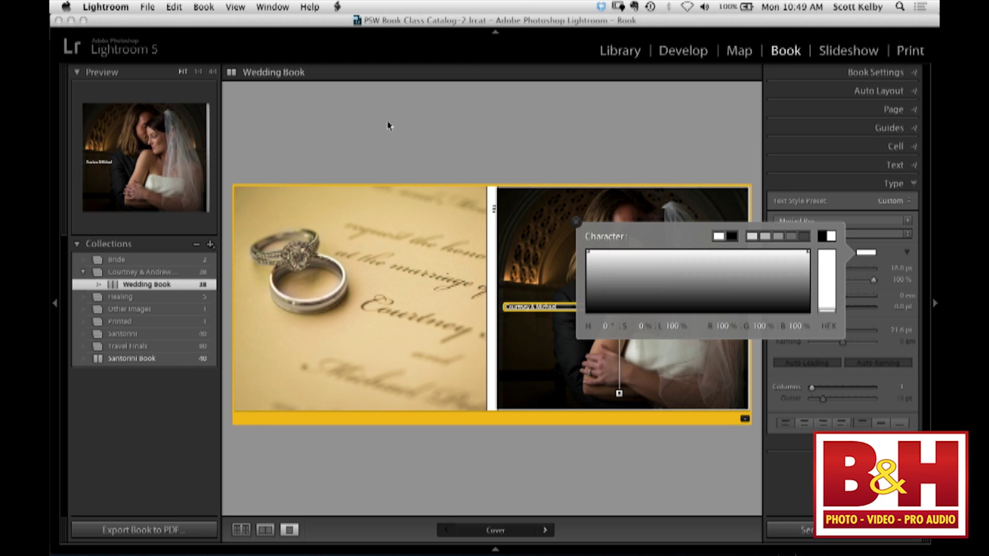
pyautogui.press('Return')
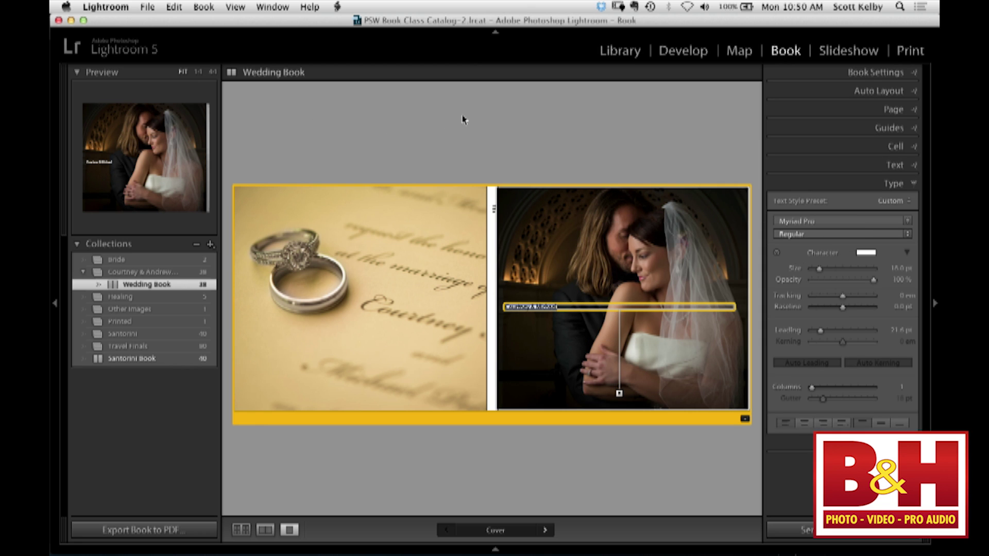
pyautogui.click(881, 221)
pyautogui.moveTo(874, 11)
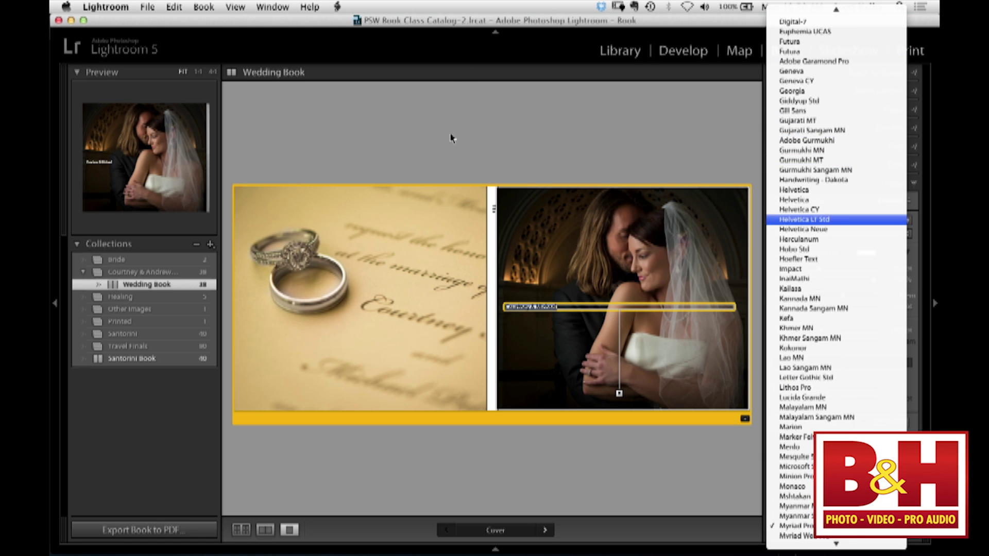
pyautogui.scroll(-10, 790, 457)
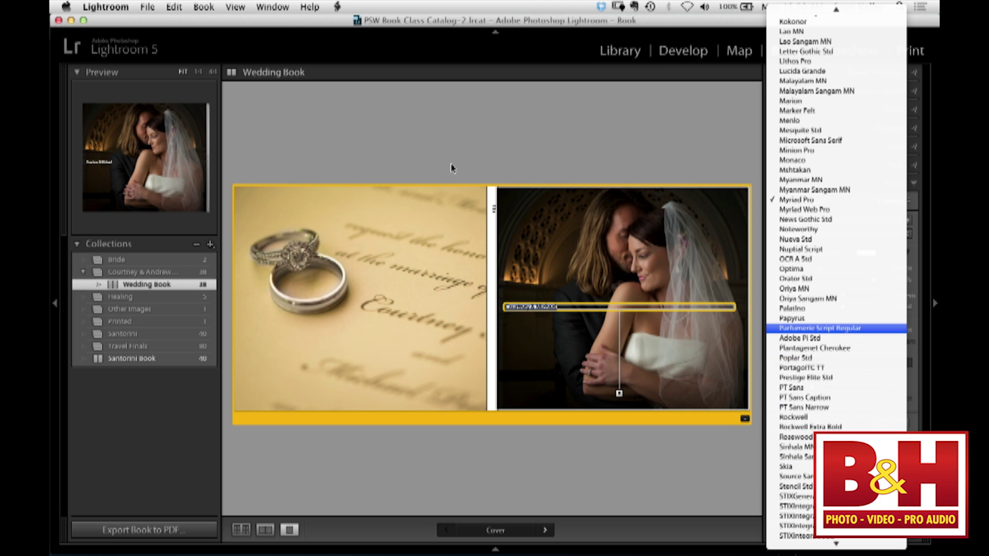
pyautogui.press('Return')
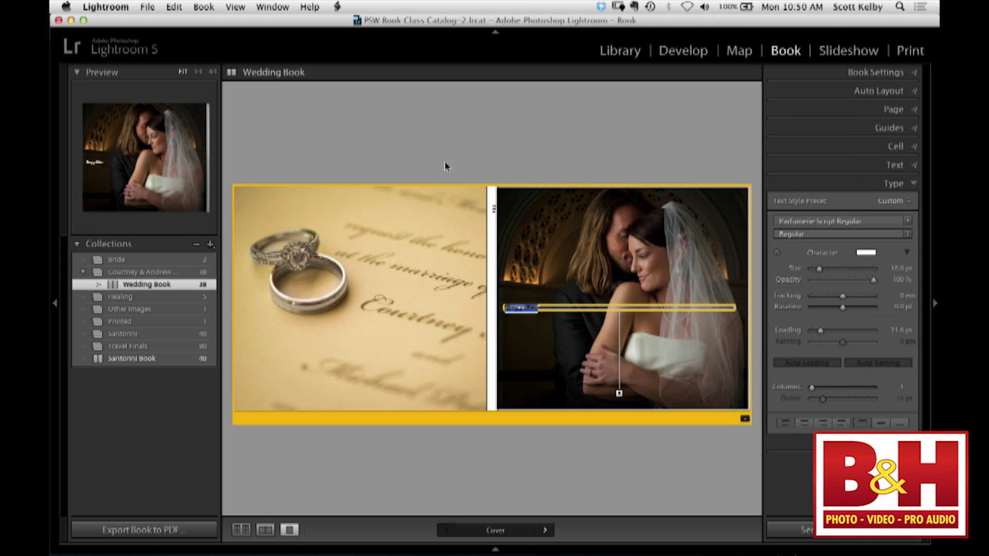
pyautogui.moveTo(819, 269); pyautogui.dragTo(838, 268)
pyautogui.click(372, 81)
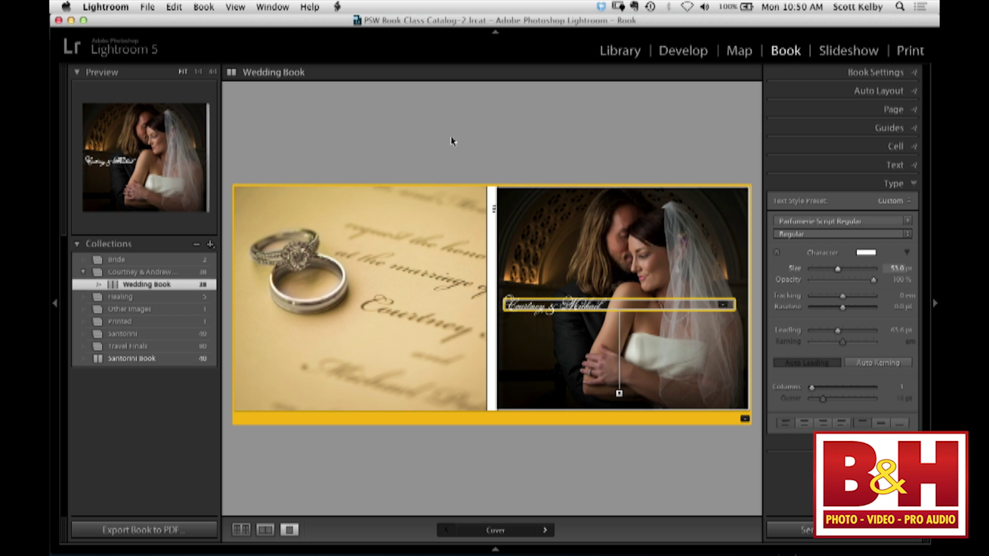
# Add page text reading "JUNE 11, 2013" at the bottom of the front cover
pyautogui.press('super+6')
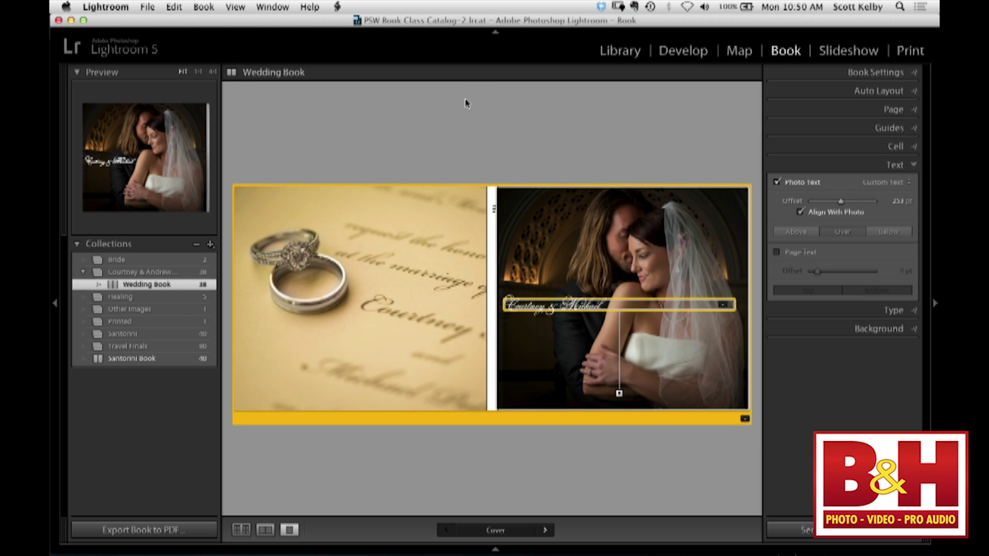
pyautogui.press('super+shift+t')
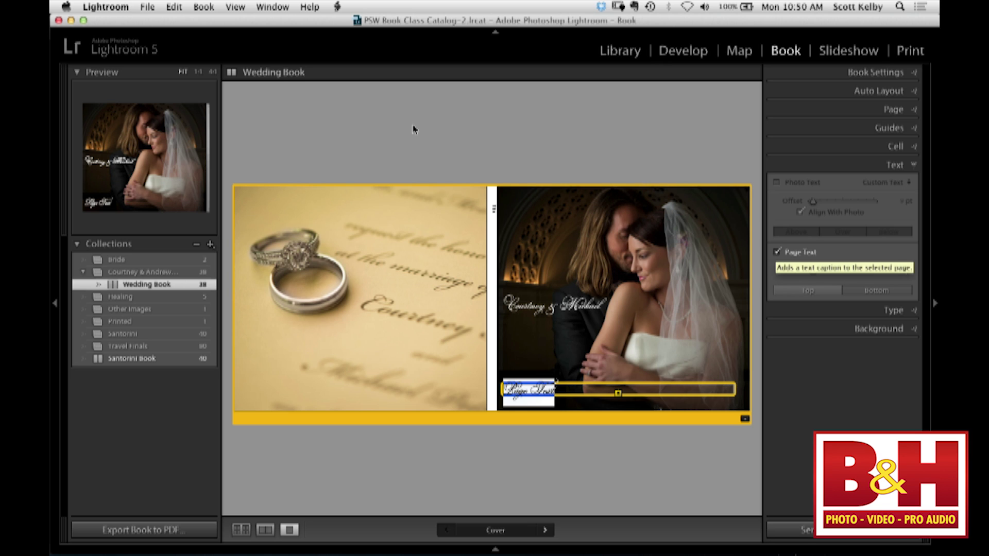
pyautogui.write('August')
pyautogui.press('BackSpace')
pyautogui.press('BackSpace')
pyautogui.press('BackSpace')
pyautogui.write('JUNE 11, 2008')
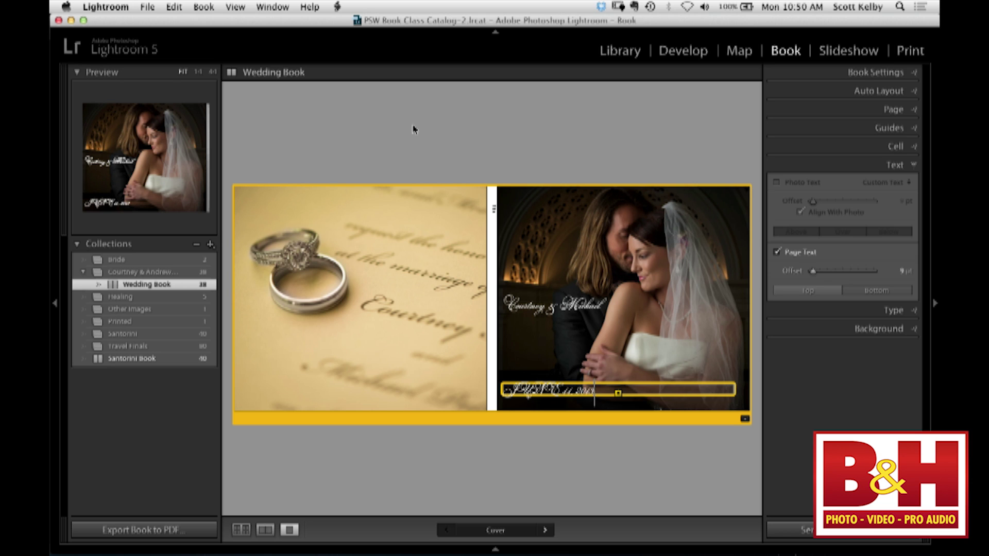
# Change the font of the front cover's date text to Trajan Pro
pyautogui.press('super+a')
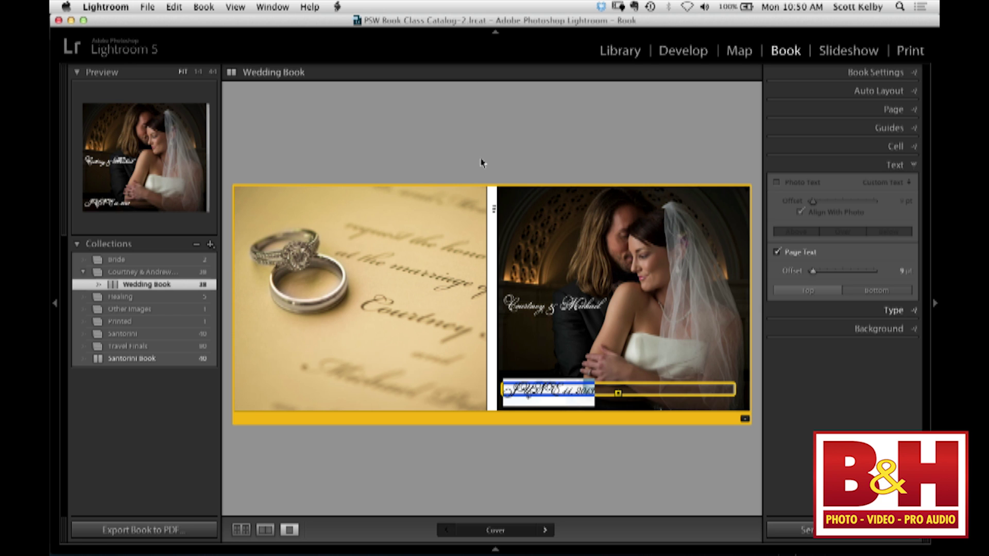
pyautogui.press('super+7')
pyautogui.click(842, 221)
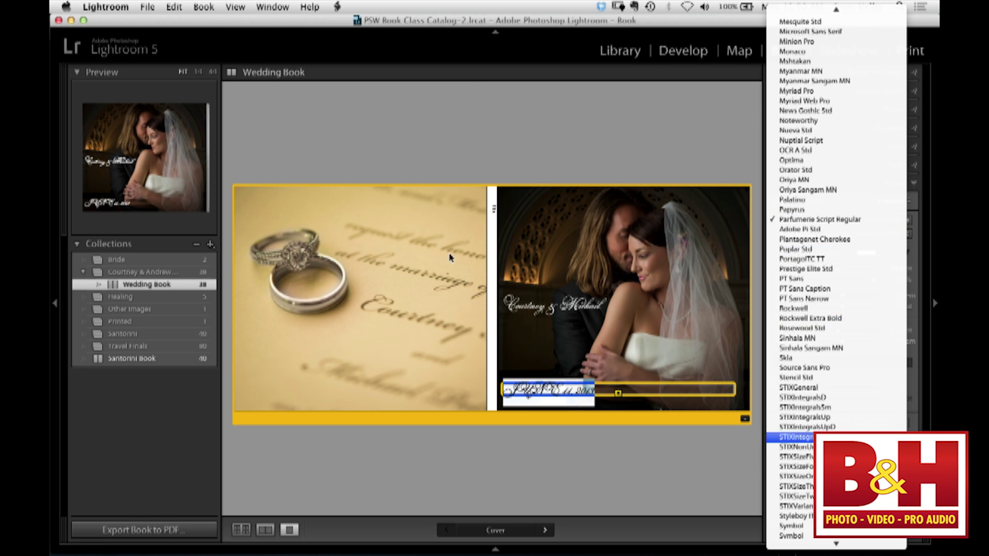
pyautogui.scroll(-6, 836, 437)
pyautogui.press('Down')
pyautogui.press('Down')
pyautogui.press('Down')
pyautogui.press('Down')
pyautogui.press('Return')
# Reduce the cover date text to 12 pt and set its tracking to 500
pyautogui.press('-')
pyautogui.press('-')
pyautogui.press('-')
pyautogui.press('-')
pyautogui.press('-')
pyautogui.press('-')
pyautogui.press('-')
pyautogui.press('-')
pyautogui.press('-')
pyautogui.press('-')
pyautogui.press('-')
pyautogui.press('-')
pyautogui.press('-')
pyautogui.press('-')
pyautogui.press('-')
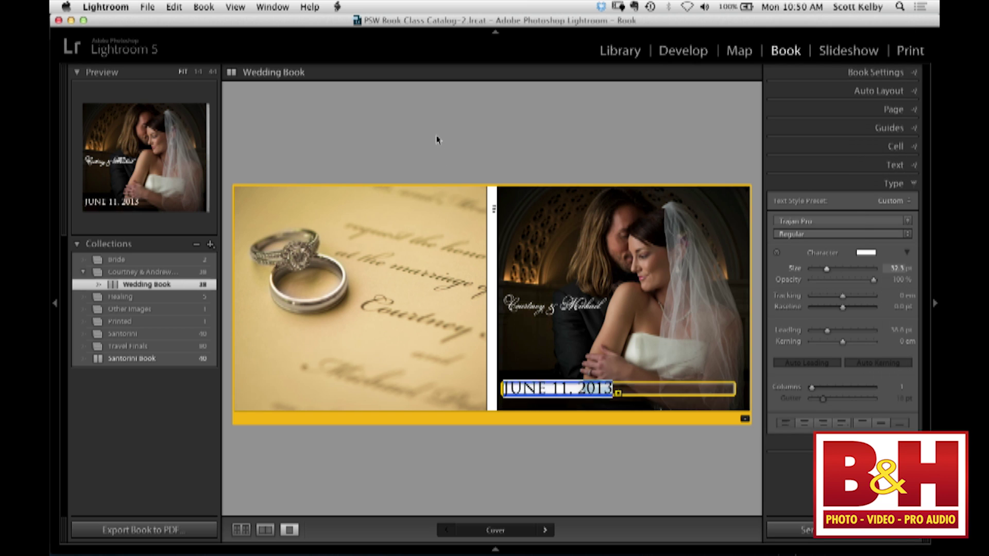
pyautogui.press('-')
pyautogui.press('.')
pyautogui.press('.')
pyautogui.press('.')
pyautogui.press(',')
pyautogui.press('+')
pyautogui.press('+')
pyautogui.press('+')
pyautogui.press('+')
pyautogui.press('+')
pyautogui.write('500')
pyautogui.press('Return')
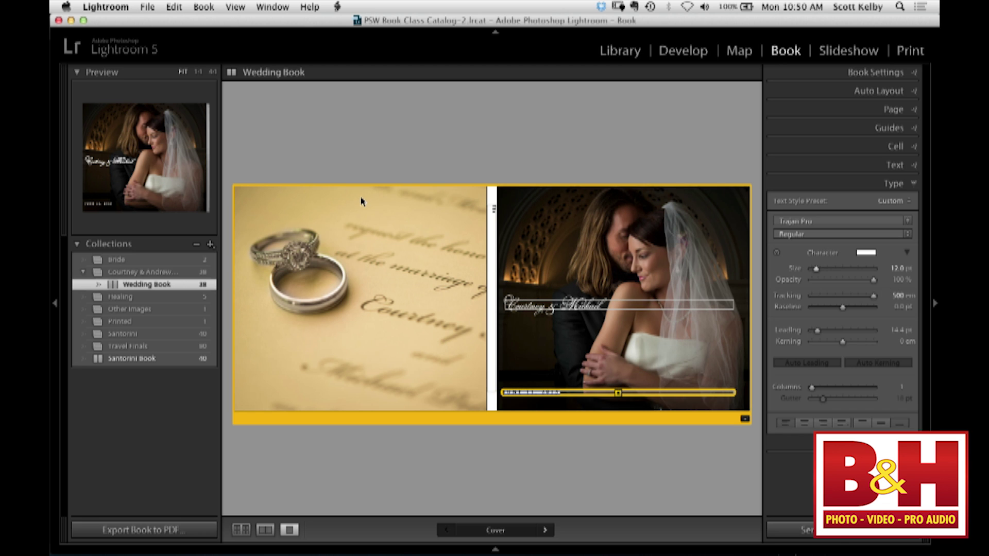
# Move the date text up to just below the couple's names and indent it so it sits centred beneath them
pyautogui.moveTo(618, 393); pyautogui.dragTo(618, 324)
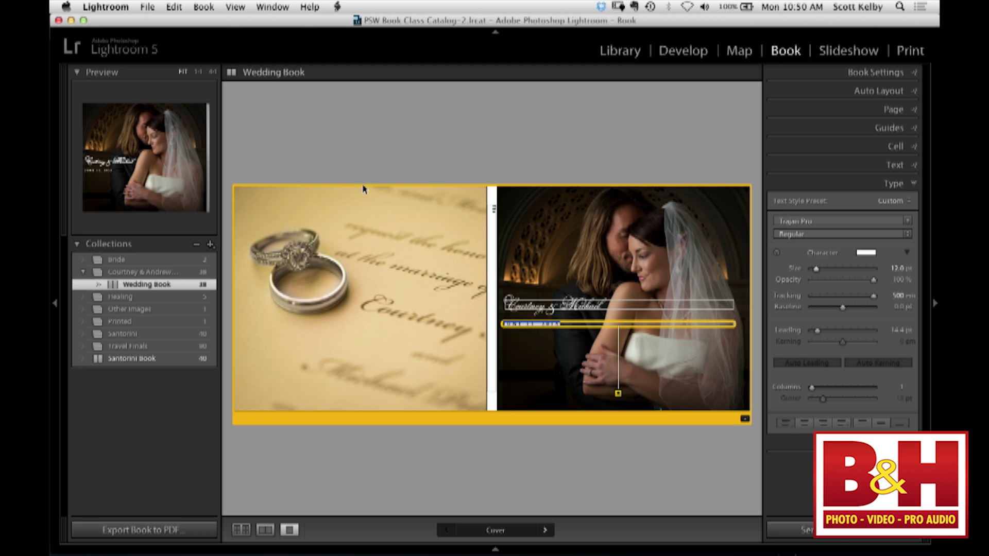
pyautogui.click(644, 479)
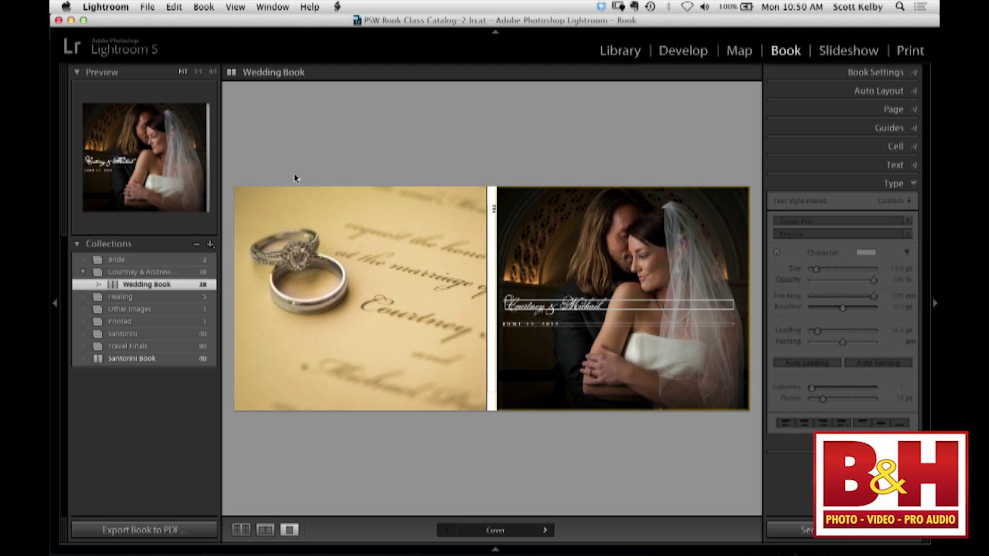
pyautogui.press('super+z')
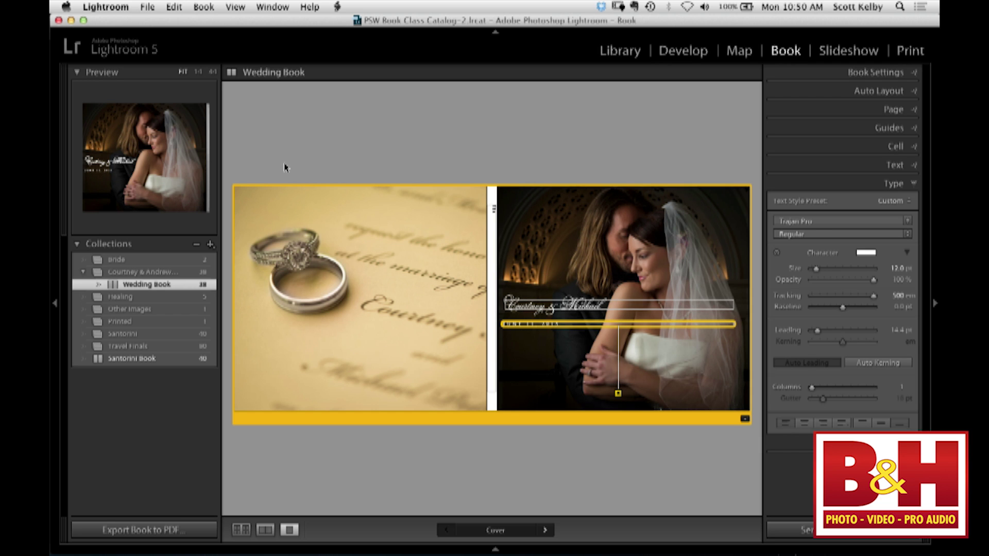
pyautogui.click(55, 156)
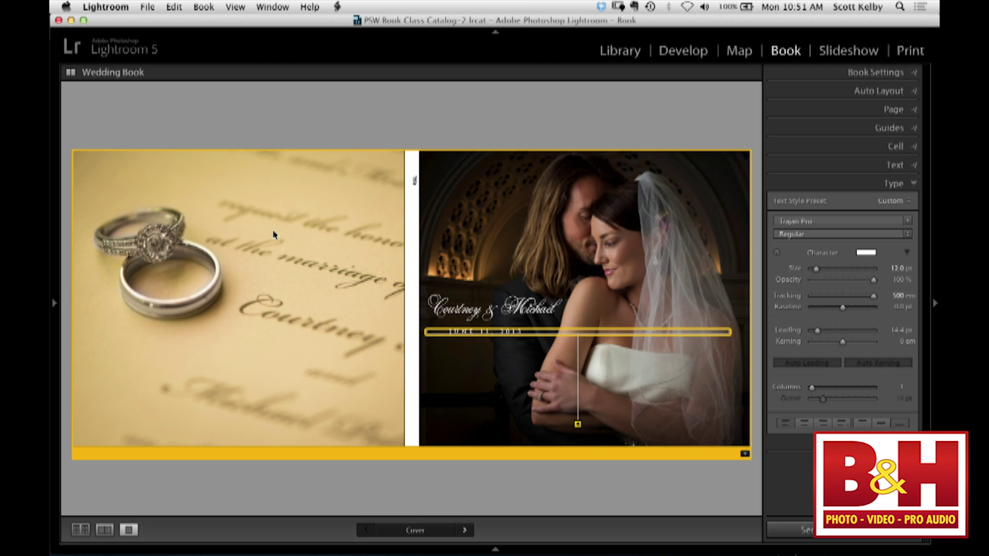
pyautogui.press('super+d')
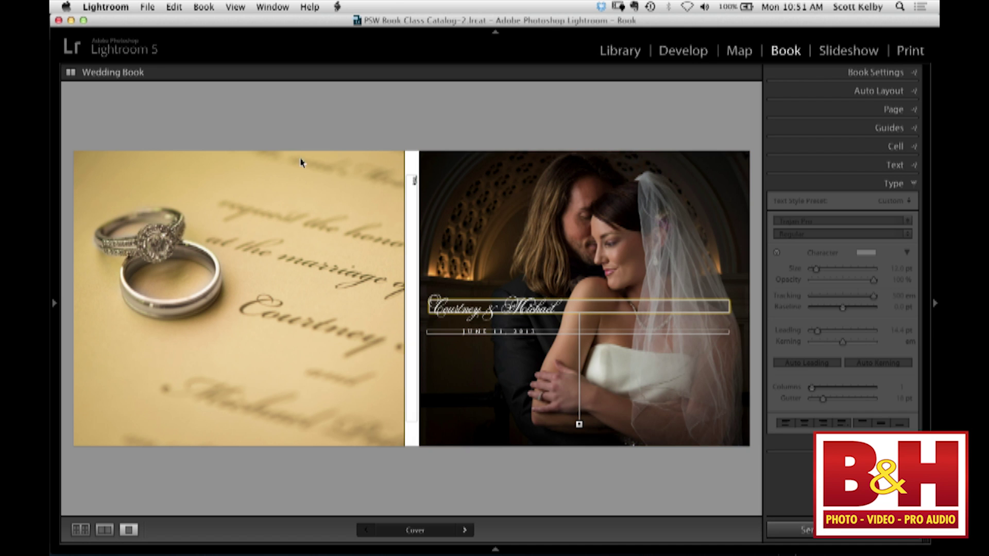
pyautogui.click(286, 230)
pyautogui.press('super+d')
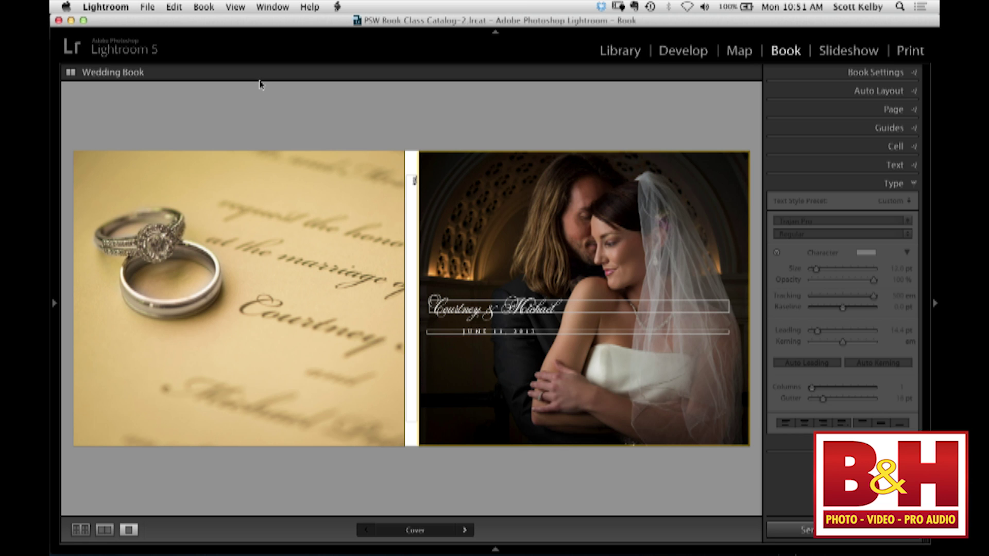
# Set the cover's background colour to brown, H 30, S 61, L 23, so the spine matches the cover photos
pyautogui.click(232, 82)
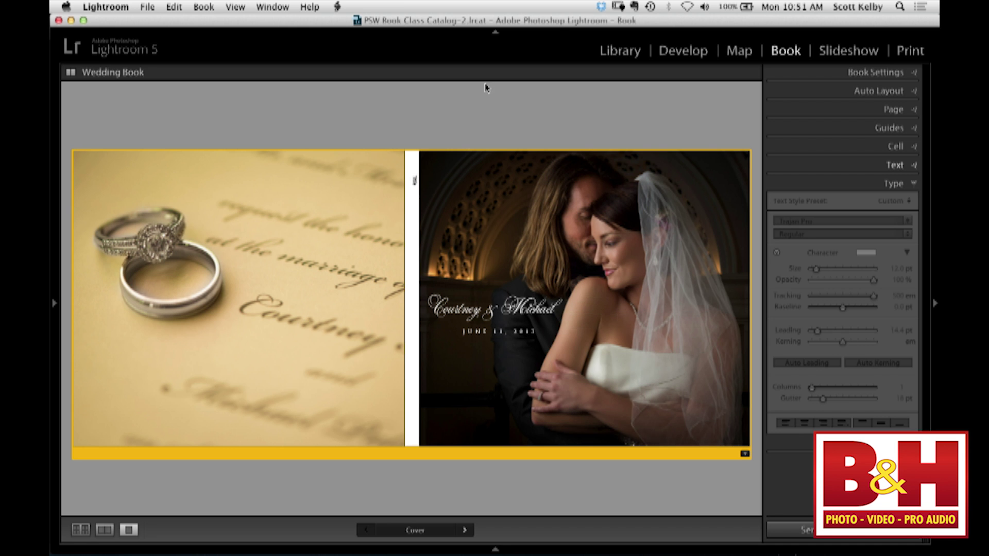
pyautogui.press('super+8')
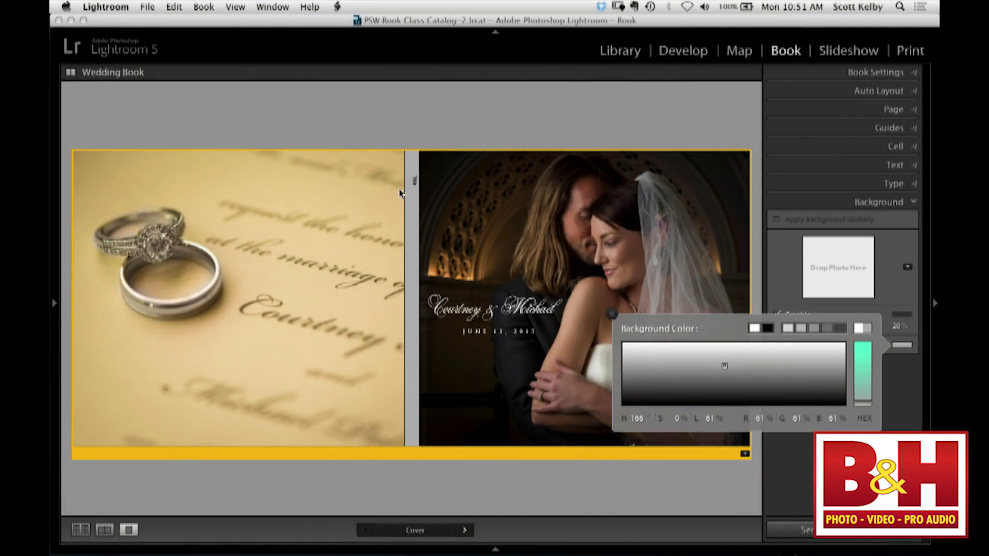
pyautogui.moveTo(399, 193); pyautogui.dragTo(424, 184)
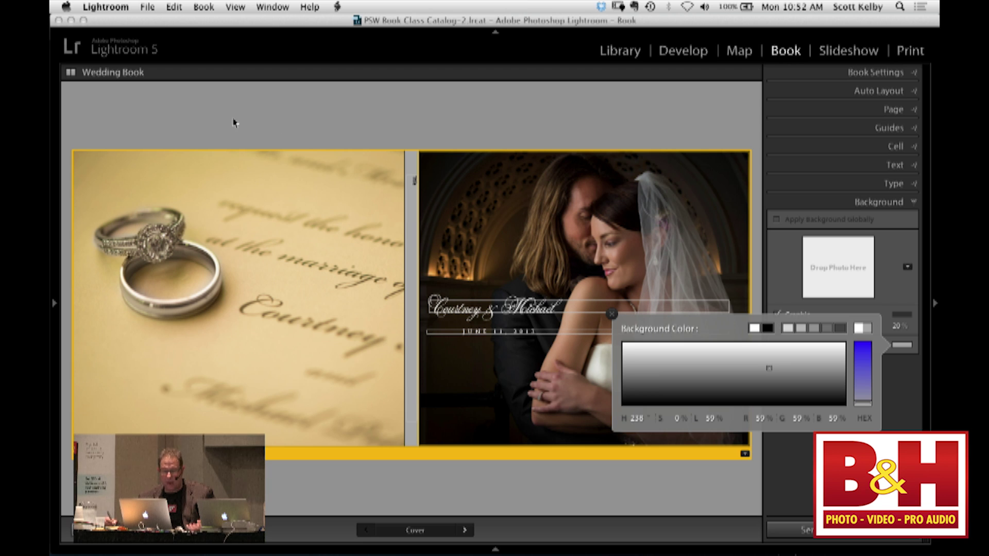
pyautogui.press('super+z')
pyautogui.press('super+z')
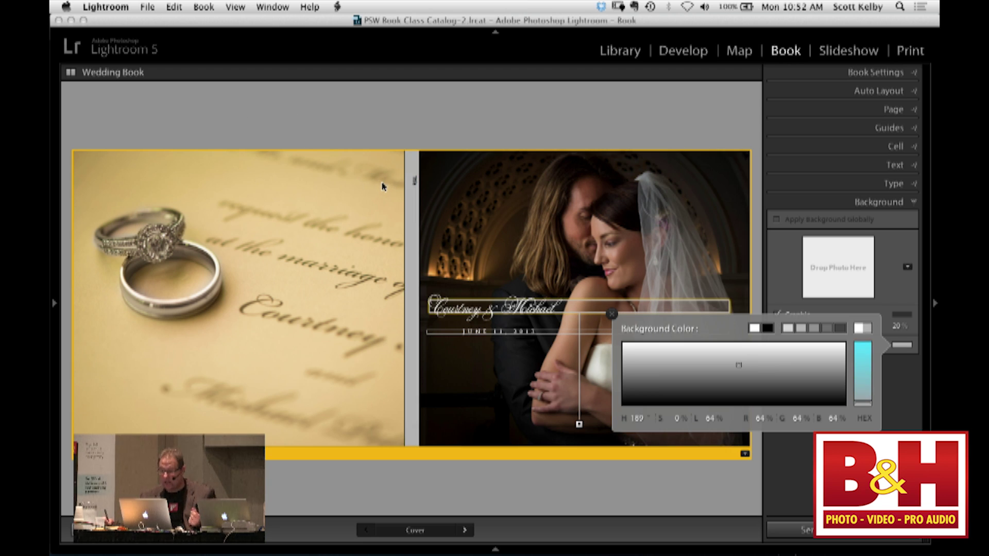
pyautogui.press('super+z')
pyautogui.press('super+z')
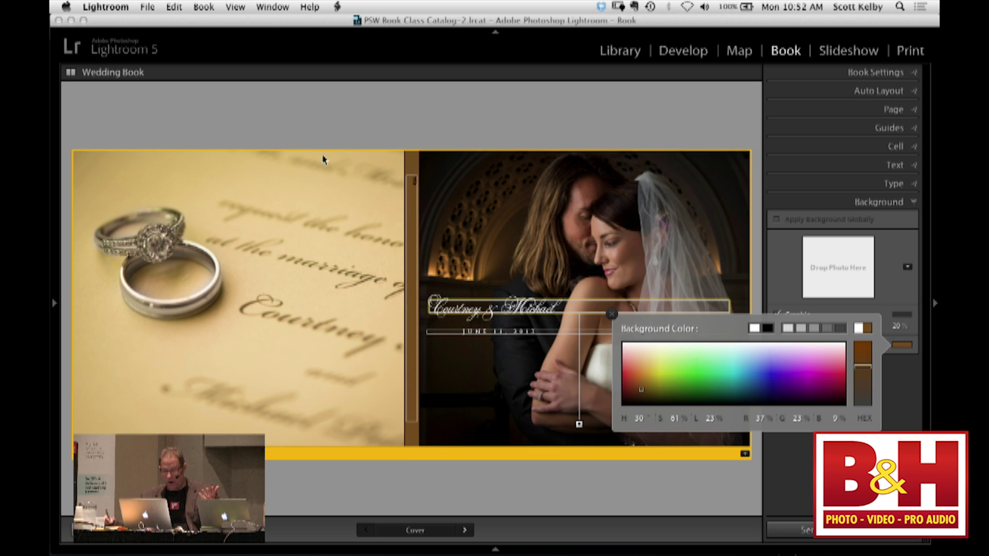
pyautogui.click(243, 88)
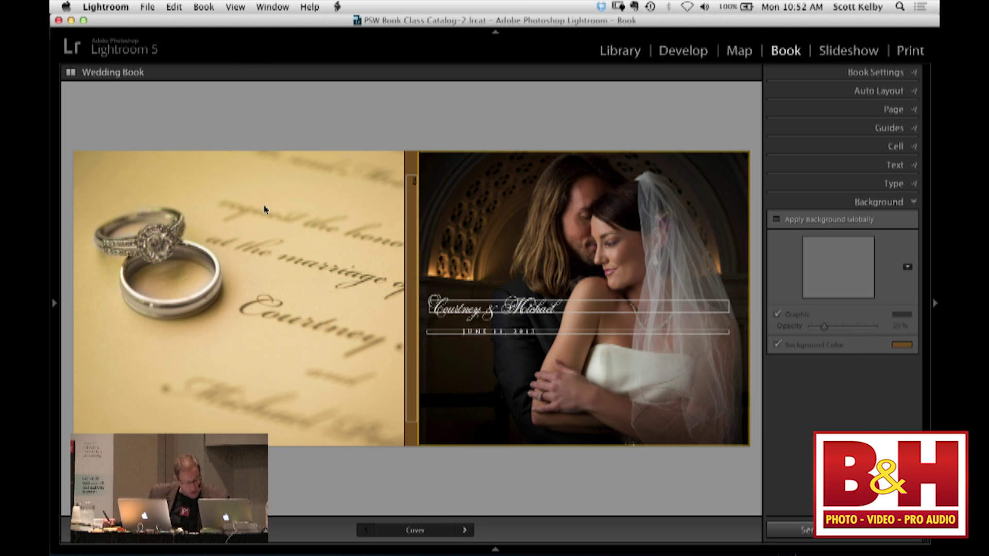
pyautogui.click(53, 154)
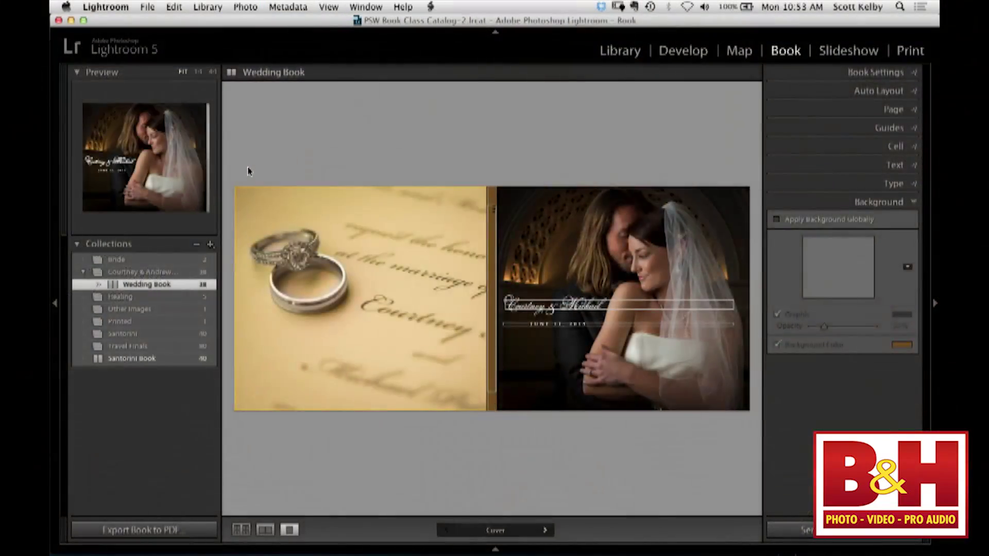
pyautogui.press('g')
pyautogui.click(785, 51)
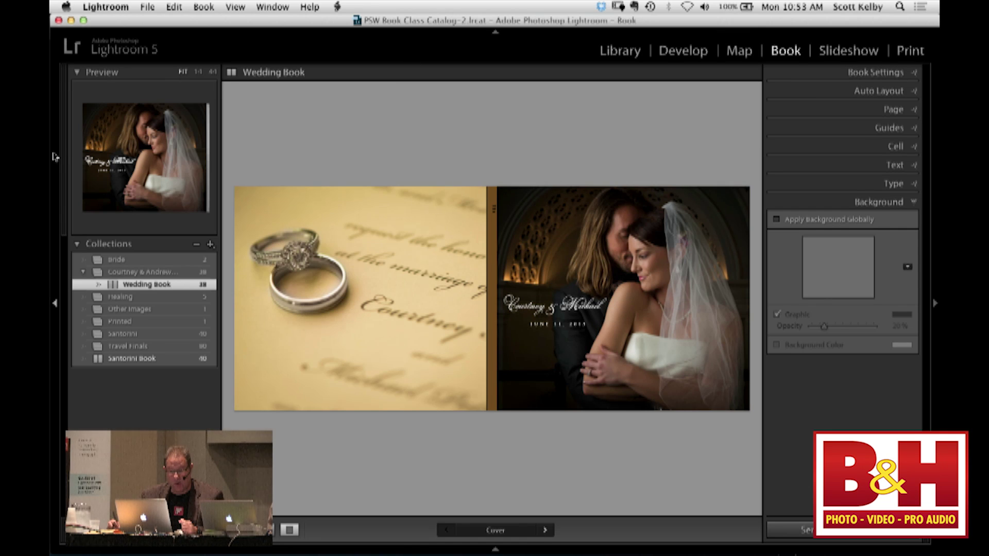
pyautogui.click(62, 152)
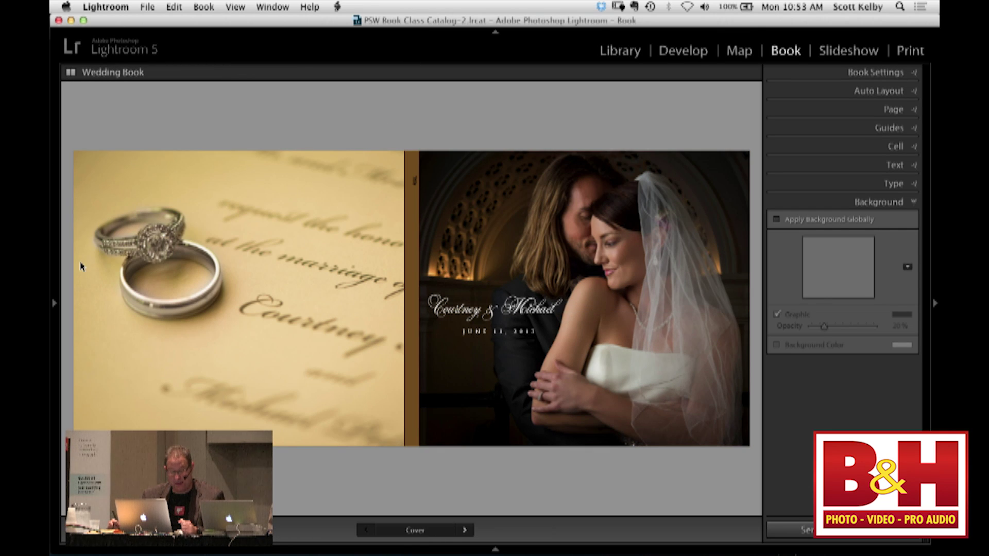
pyautogui.click(52, 157)
pyautogui.click(54, 157)
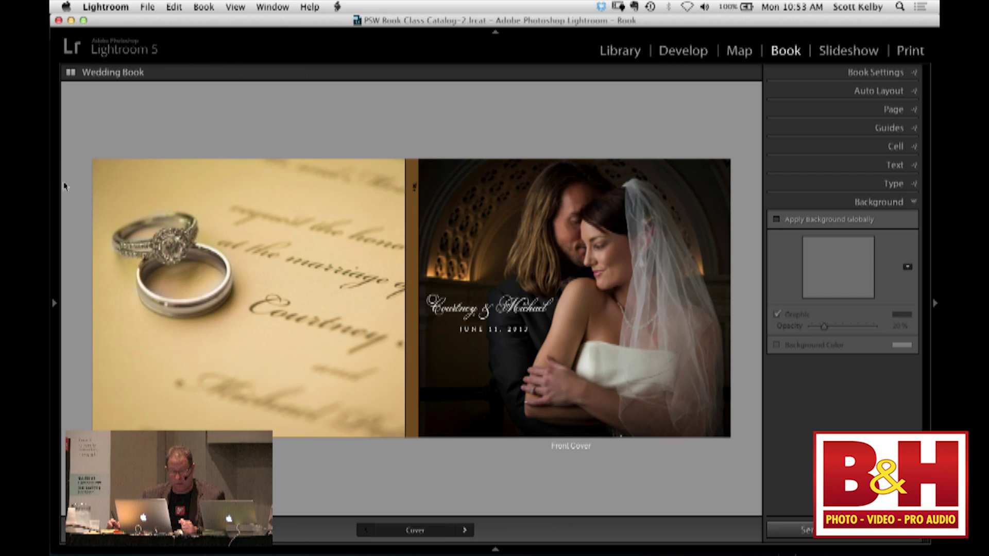
# Apply to page 6 the 3-photo layout with one large cell beside two small stacked cells, and turn off its background graphic
pyautogui.press('super+e')
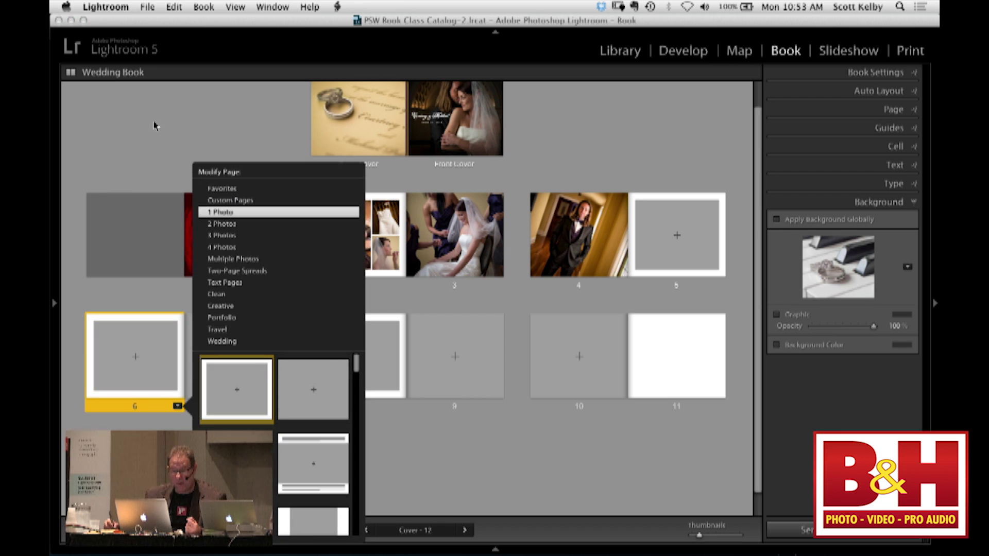
pyautogui.press('Down')
pyautogui.press('Down')
pyautogui.scroll(-4, 204, 203)
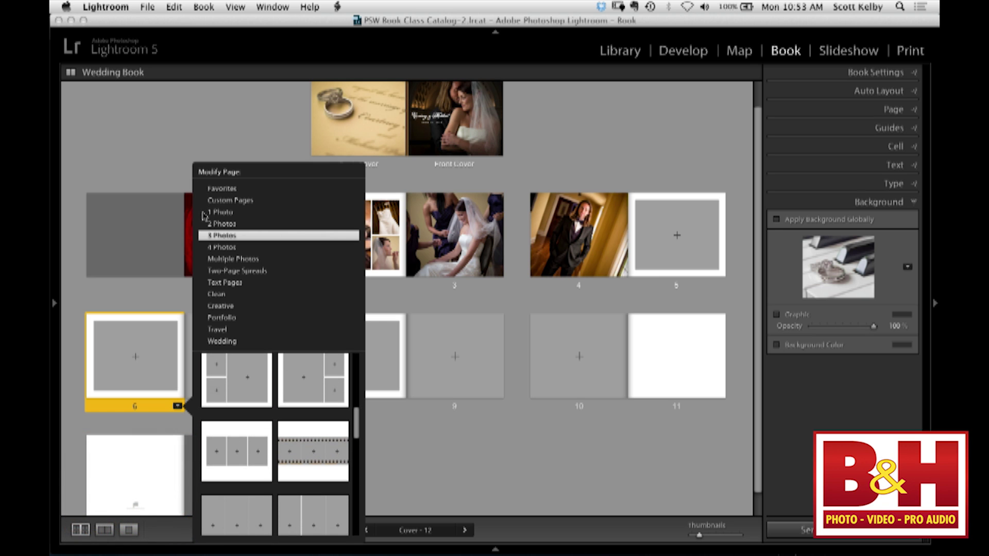
pyautogui.scroll(-2, 203, 213)
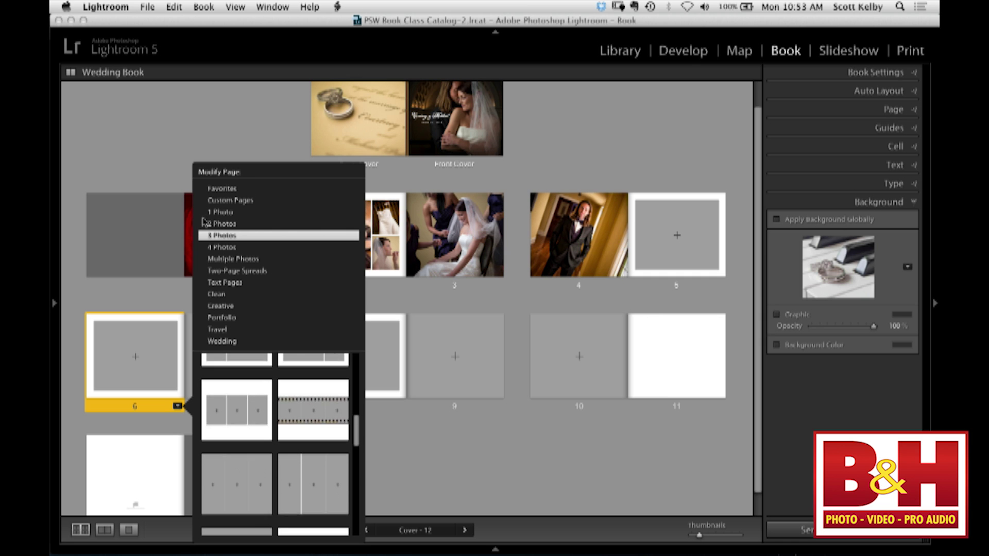
pyautogui.scroll(3, 204, 209)
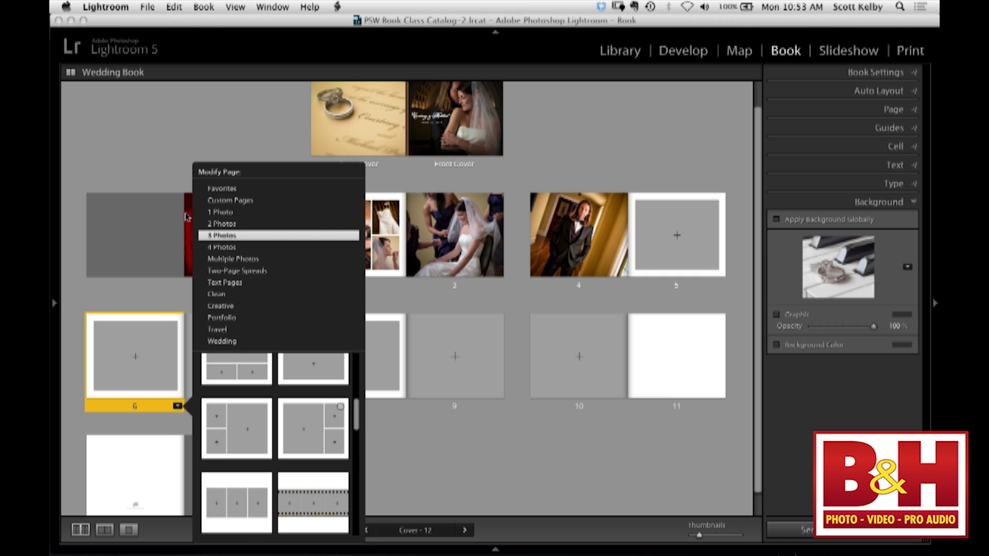
pyautogui.click(314, 429)
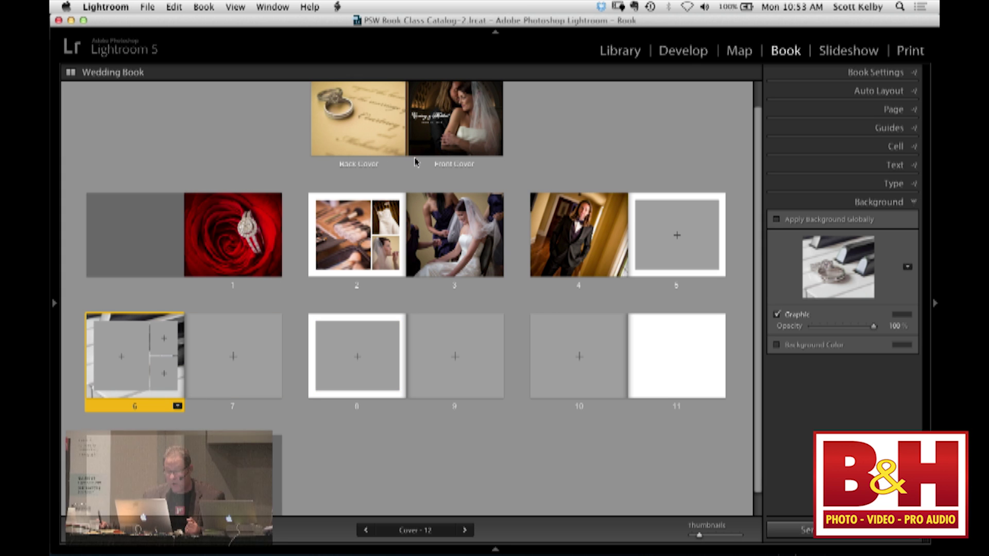
pyautogui.press('super+z')
pyautogui.press('super+shift+z')
pyautogui.press('super+z')
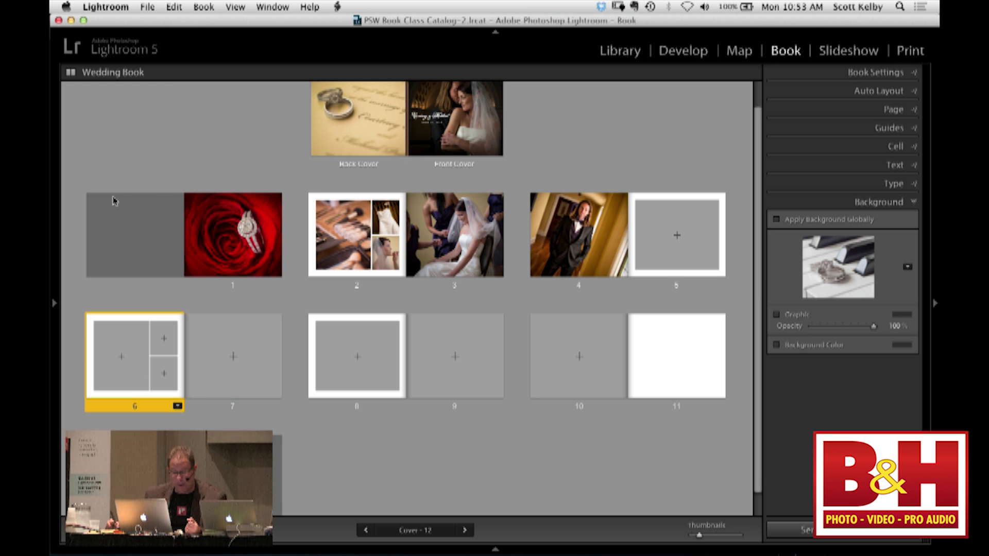
# Change page 6 to the 3-photo layout with text blocks beside three stacked cells, and clear the placeholder text on the opened spread
pyautogui.scroll(2, 202, 209)
pyautogui.click(312, 417)
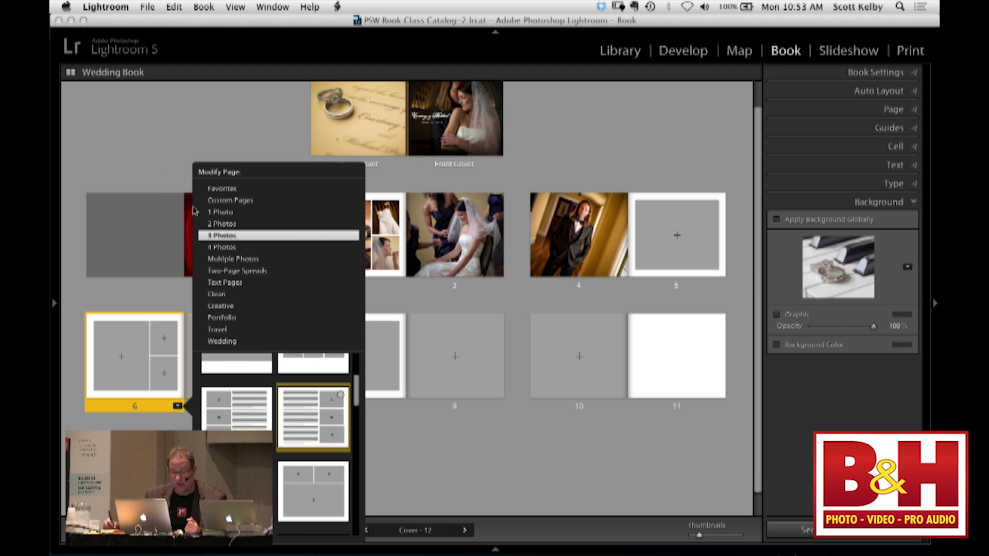
pyautogui.doubleClick(164, 367)
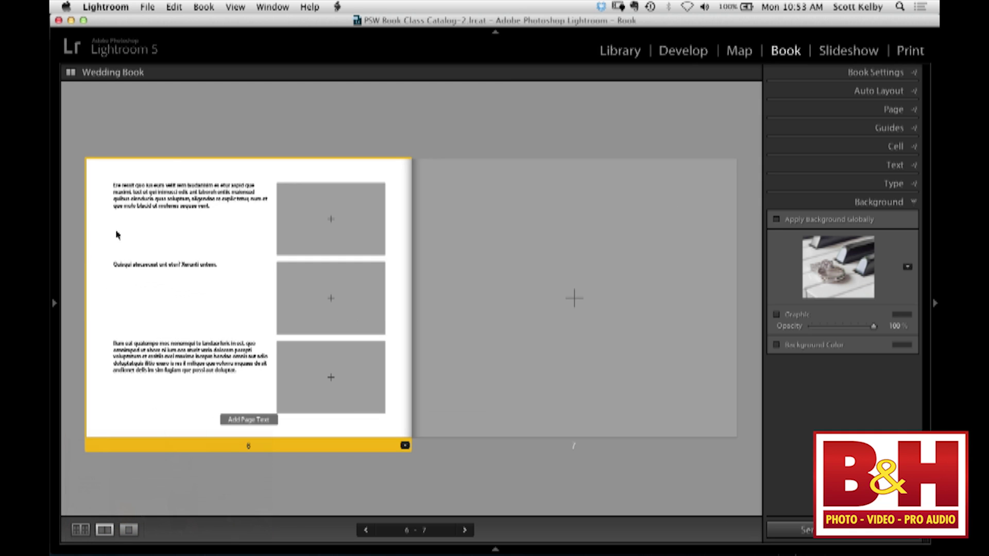
pyautogui.click(227, 217)
pyautogui.click(191, 298)
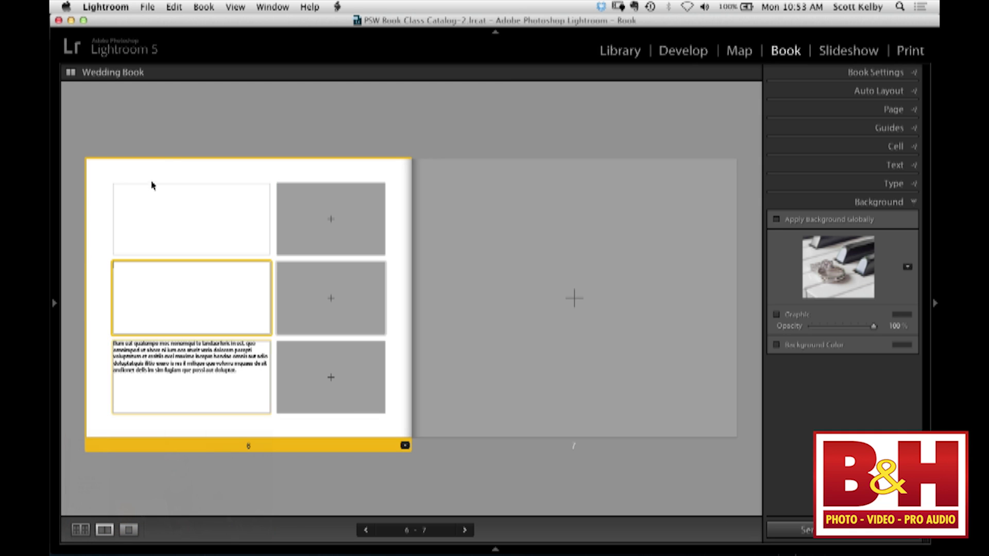
pyautogui.click(191, 377)
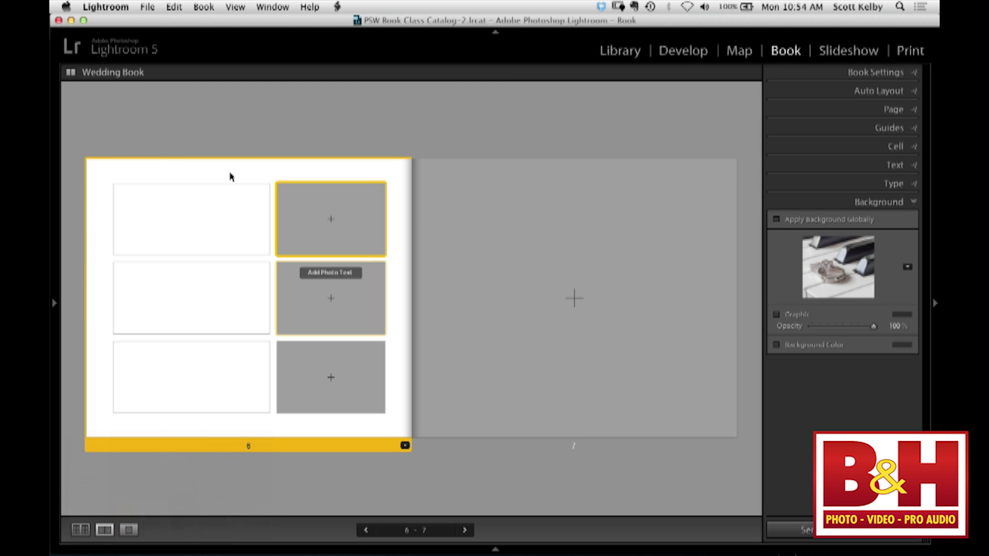
# Fill page 6's three stacked cells with photos of the couple, and turn on the rings background graphic at 18% opacity
pyautogui.press('F6')
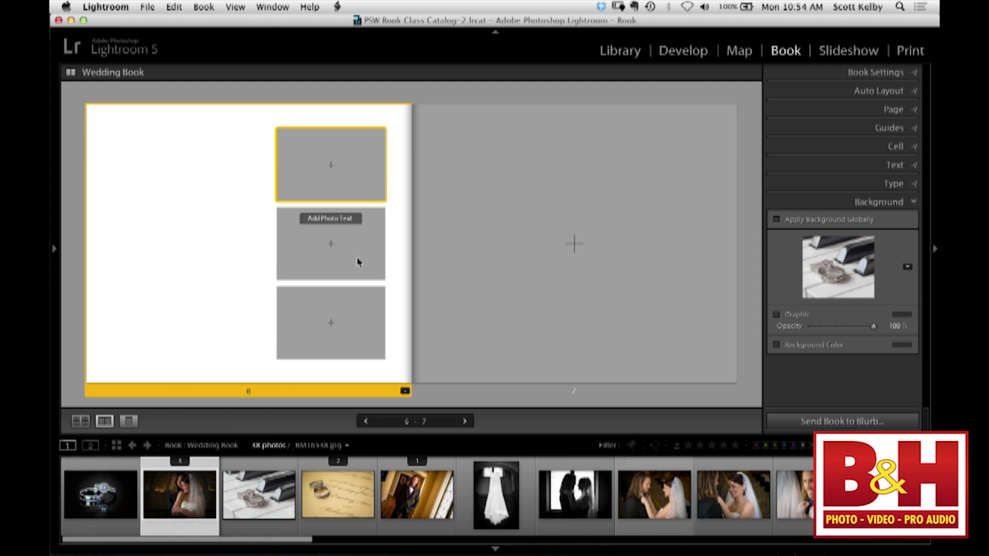
pyautogui.moveTo(655, 494); pyautogui.dragTo(361, 188)
pyautogui.moveTo(721, 492); pyautogui.dragTo(332, 244)
pyautogui.moveTo(795, 494); pyautogui.dragTo(331, 323)
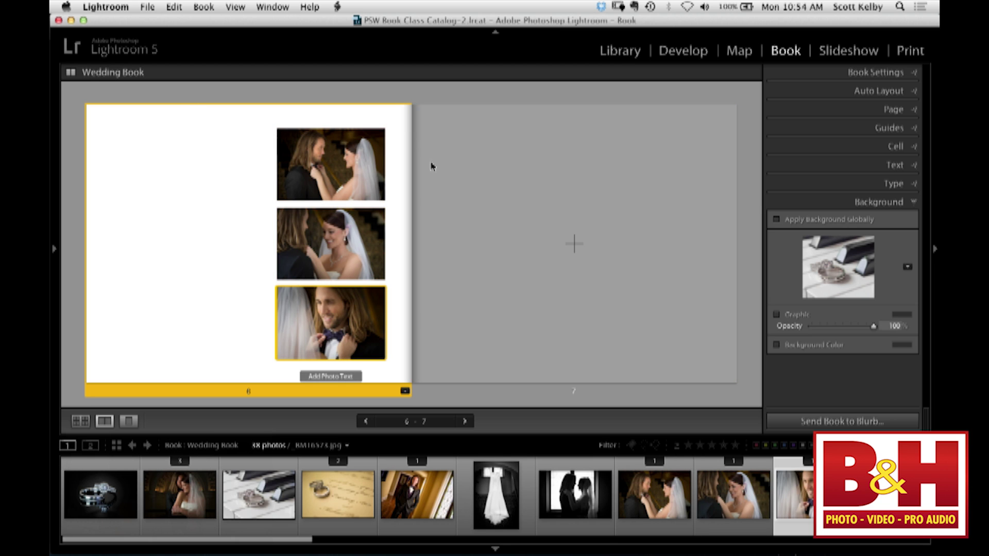
pyautogui.press('super+z')
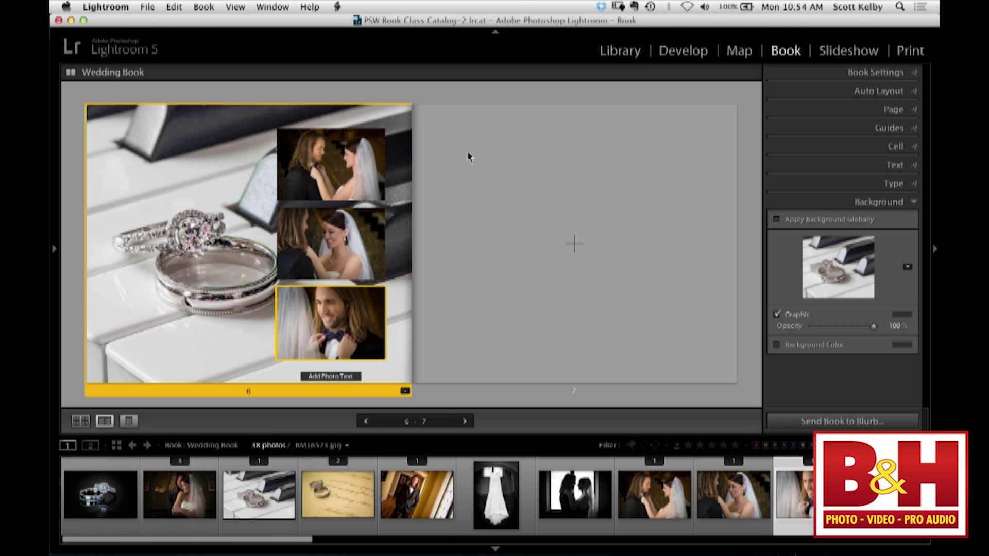
pyautogui.moveTo(874, 327); pyautogui.dragTo(822, 326)
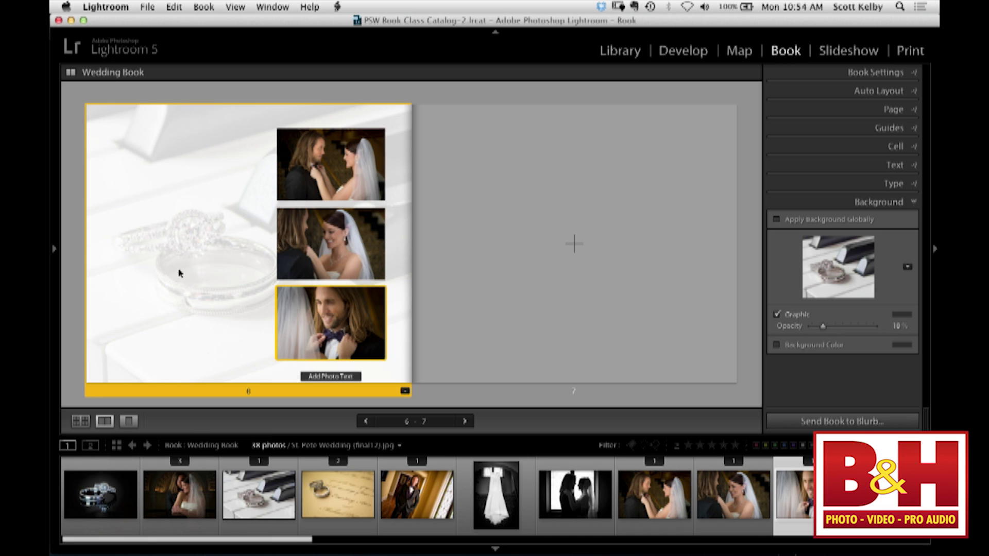
# Place the sepia photo of the two embracing women on page 7 and apply the 1-photo layout with an even border
pyautogui.hscroll(5, 437, 496)
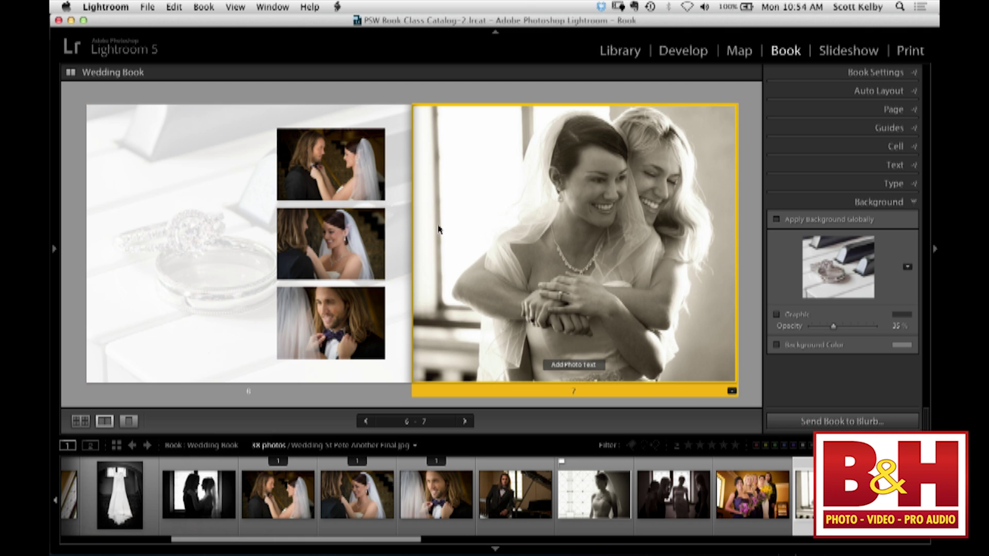
pyautogui.click(731, 391)
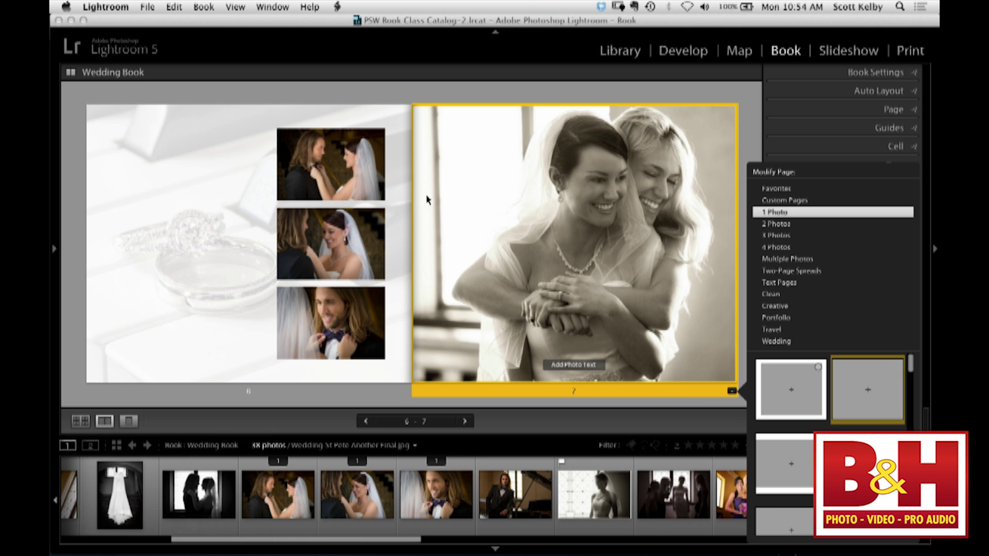
pyautogui.click(799, 393)
# Turn on the background colour for page 7 and set it to black
pyautogui.click(776, 344)
pyautogui.click(902, 344)
pyautogui.click(768, 328)
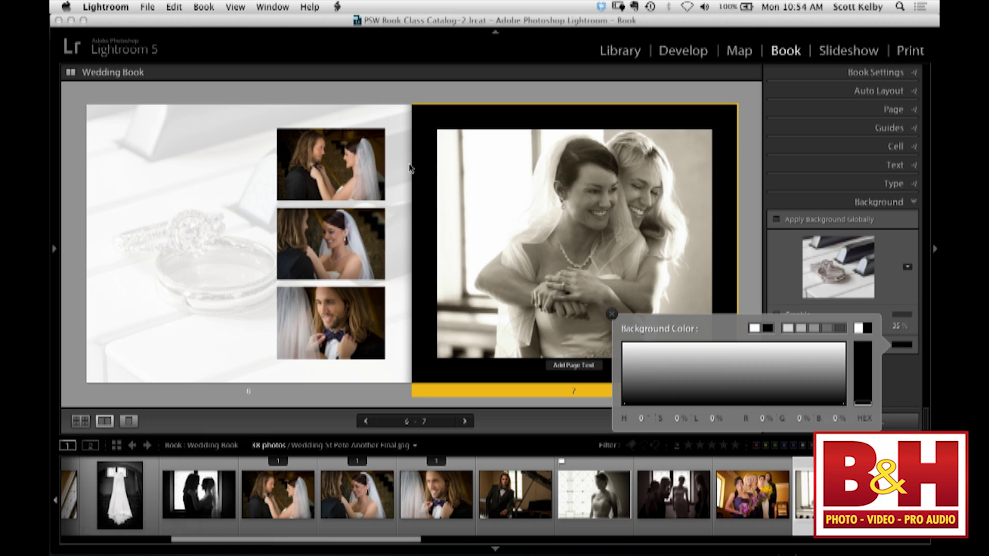
pyautogui.click(399, 94)
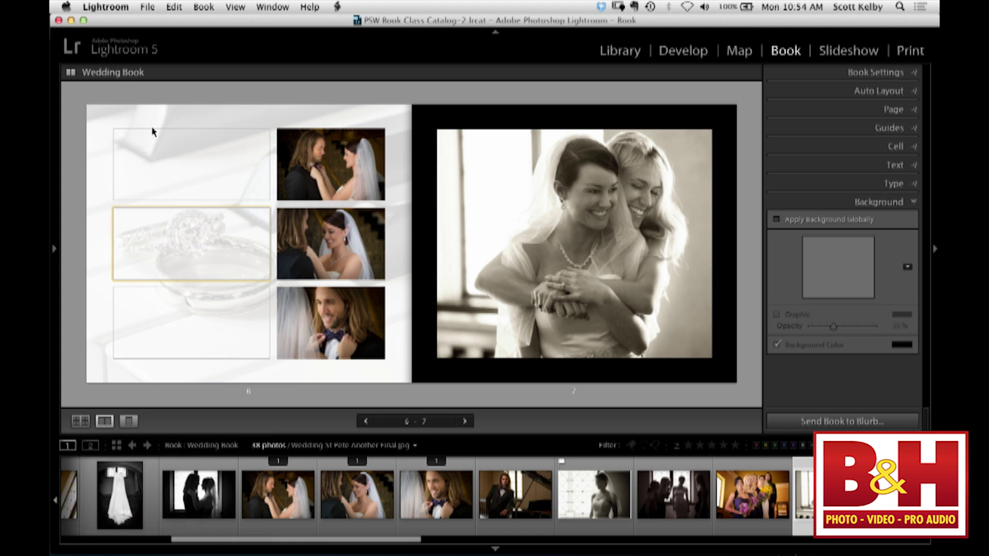
# Swap pages 6 and 7 in the multi-page view and reopen them as a spread
pyautogui.press('super+e')
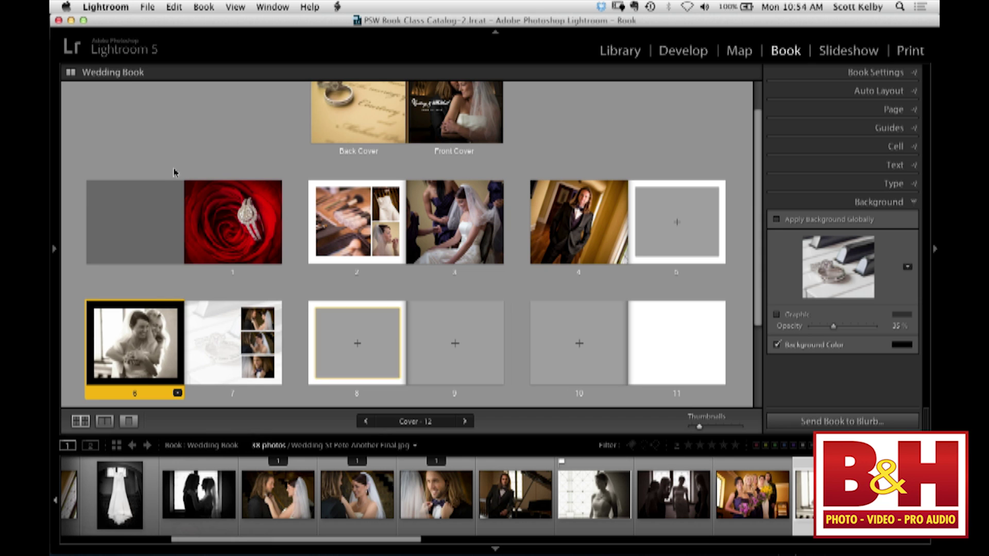
pyautogui.press('super+r')
pyautogui.press('super+d')
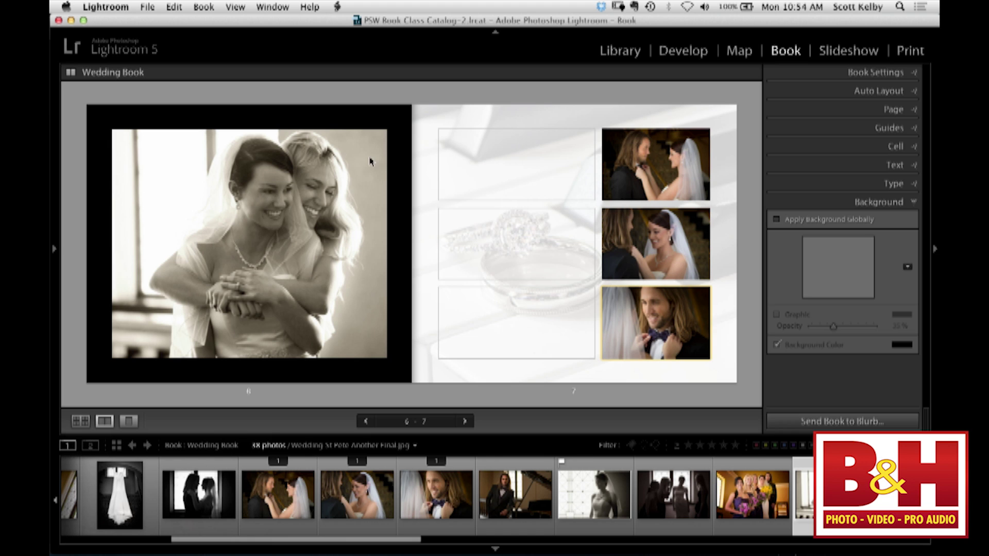
# Replace page 7's rings background graphic with the first Wedding design, which has scroll ornaments at the page's top and bottom edges
pyautogui.press('super+z')
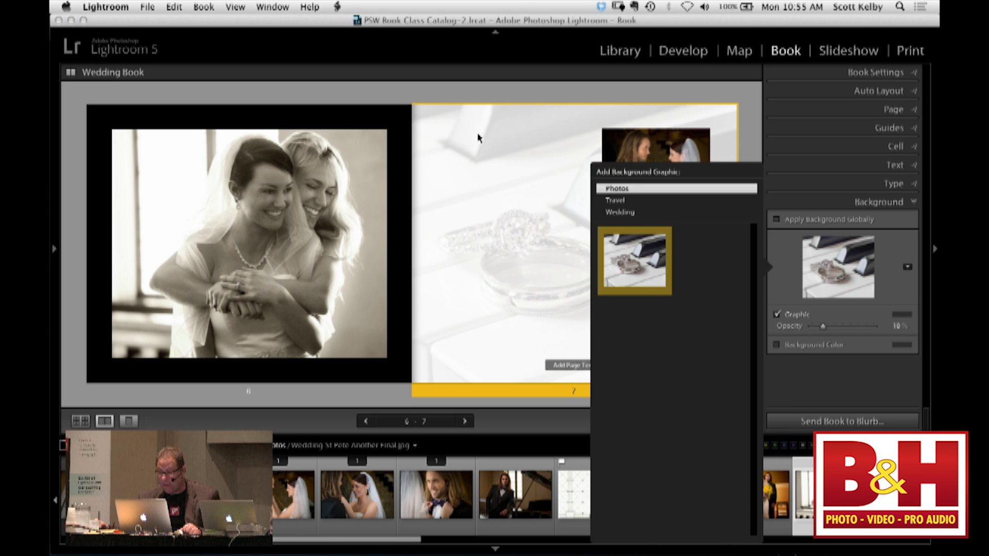
pyautogui.press('Down')
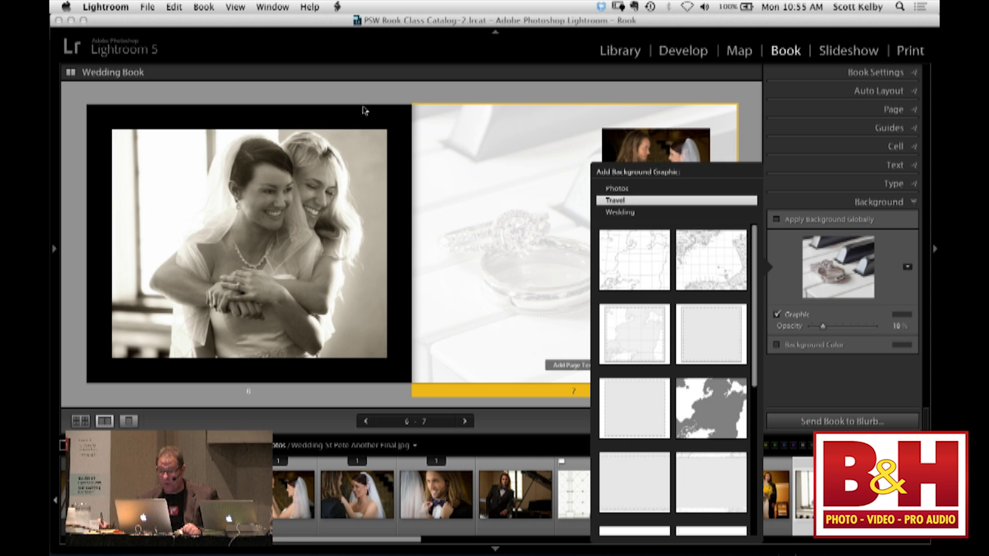
pyautogui.press('Down')
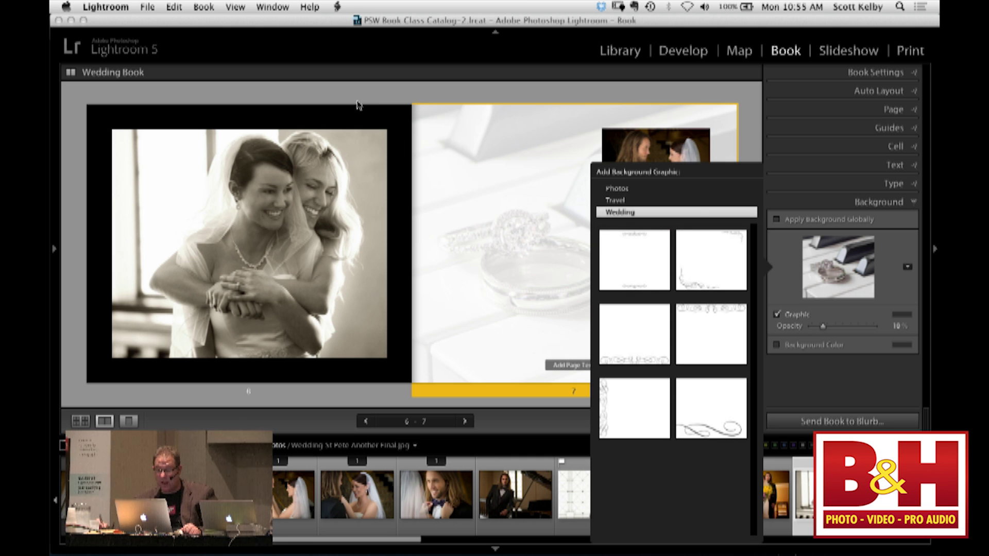
pyautogui.press('Up')
pyautogui.scroll(-6, 403, 151)
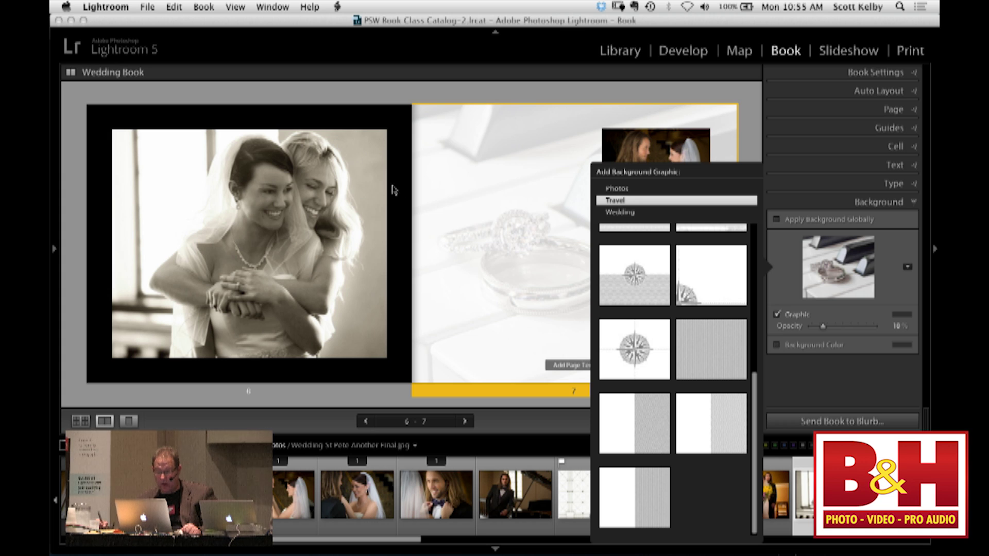
pyautogui.press('pageup')
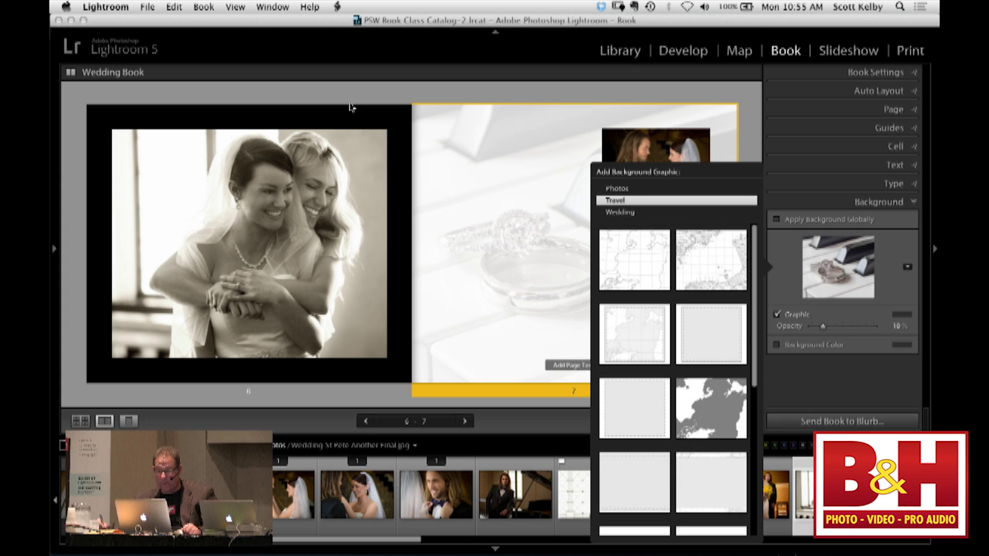
pyautogui.press('Down')
pyautogui.press('Down')
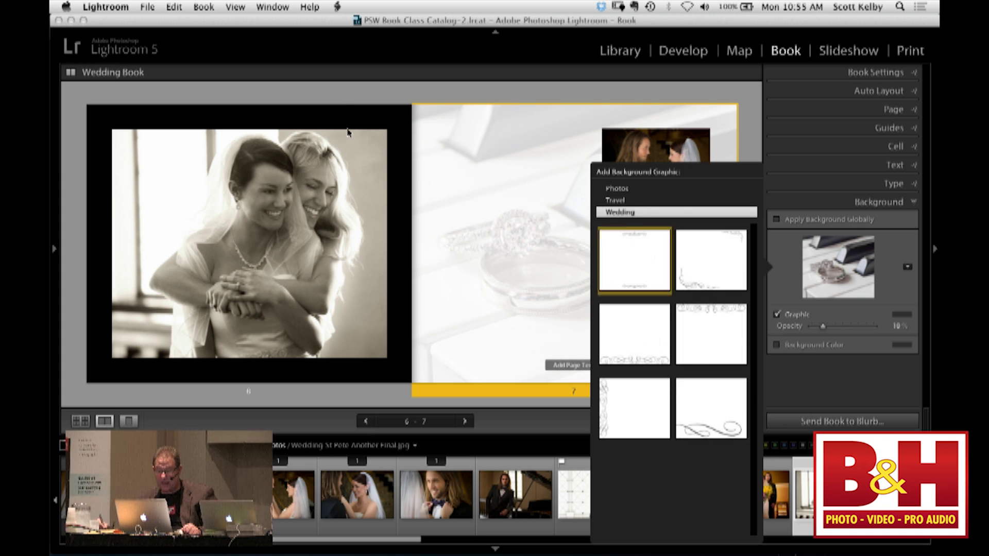
pyautogui.press('Return')
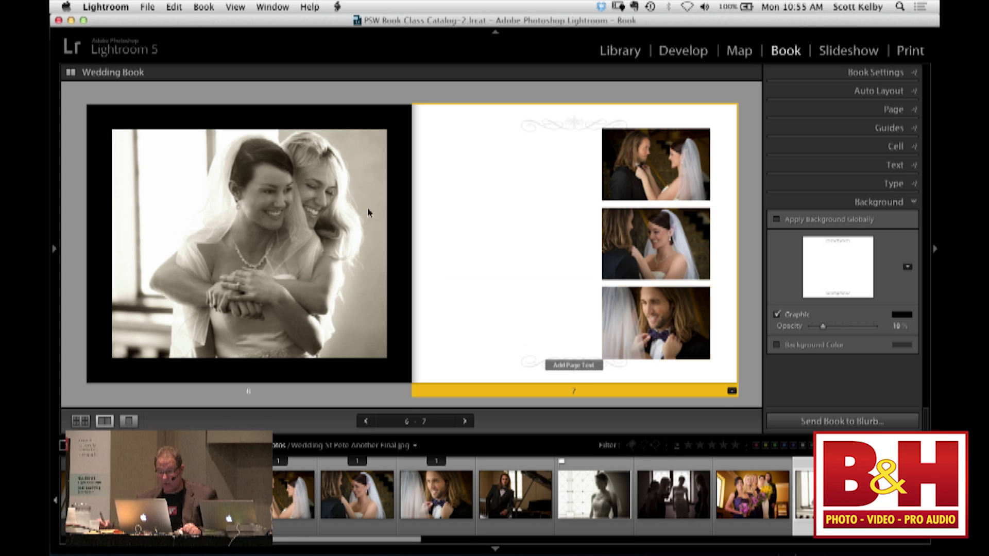
# Change page 7 from the three-photo layout to a 1 Photo layout with one large bordered cell
pyautogui.click(731, 391)
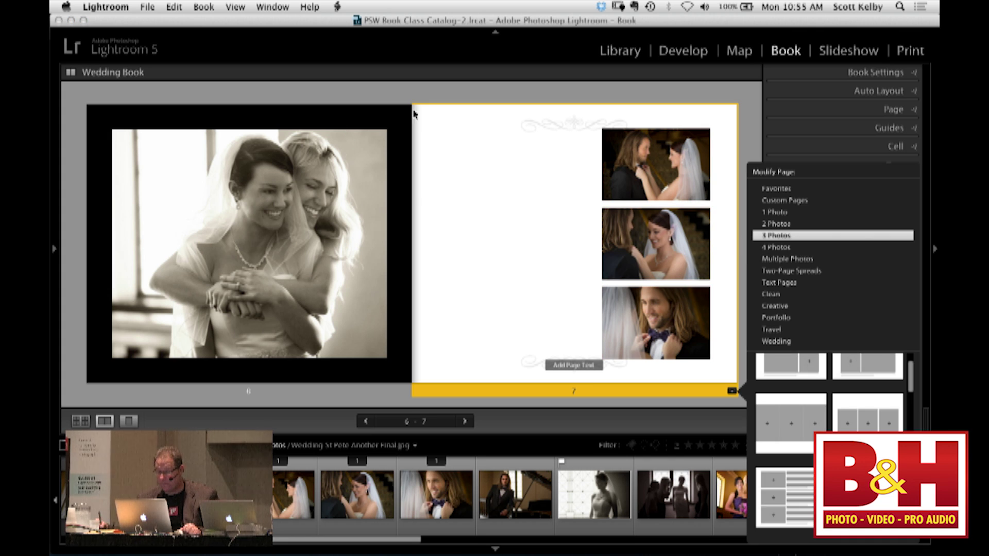
pyautogui.press('Up')
pyautogui.press('Up')
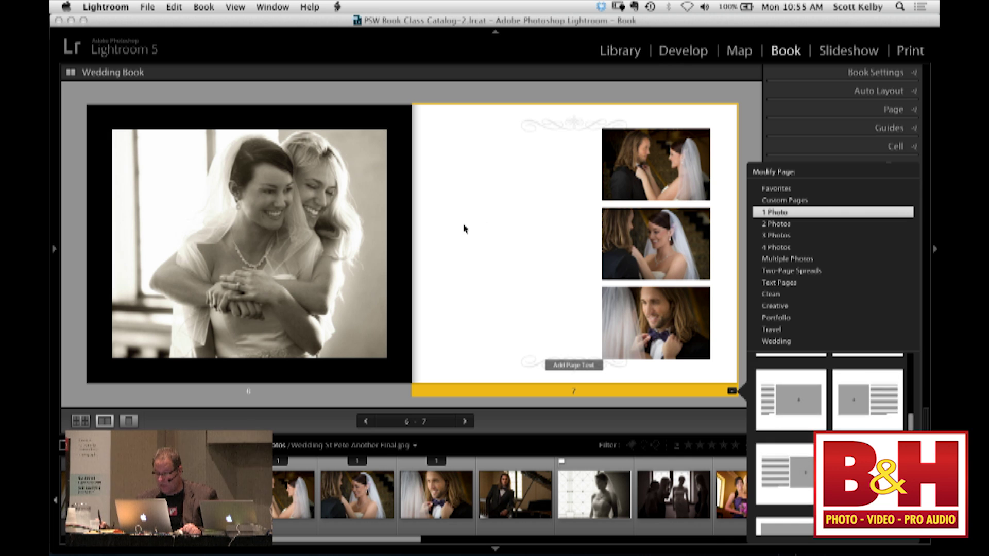
pyautogui.press('Return')
# Pad the couple's photo inside page 7's cell by about 125 pt left, 101 pt right, 80 pt top and 118 pt bottom
pyautogui.moveTo(388, 180); pyautogui.dragTo(350, 149)
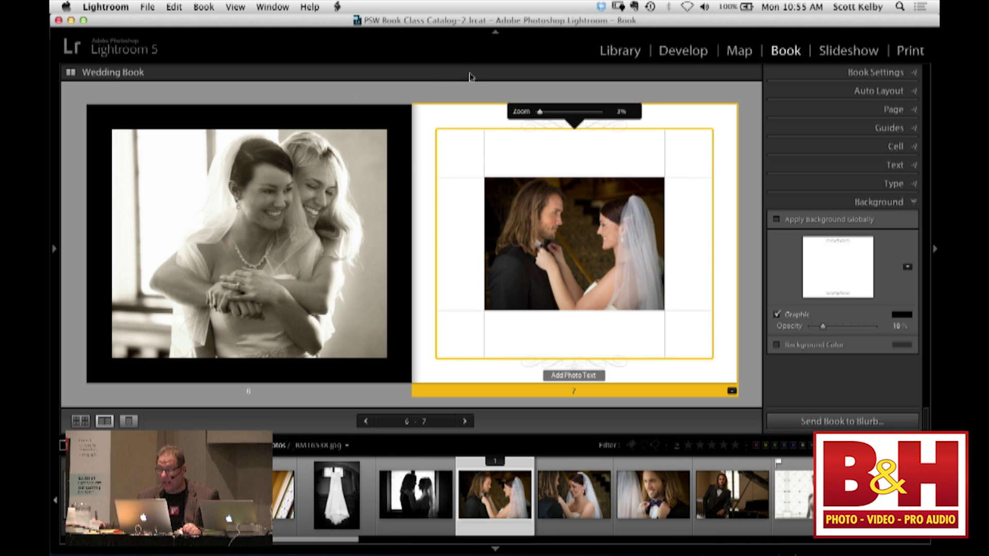
pyautogui.press('super+5')
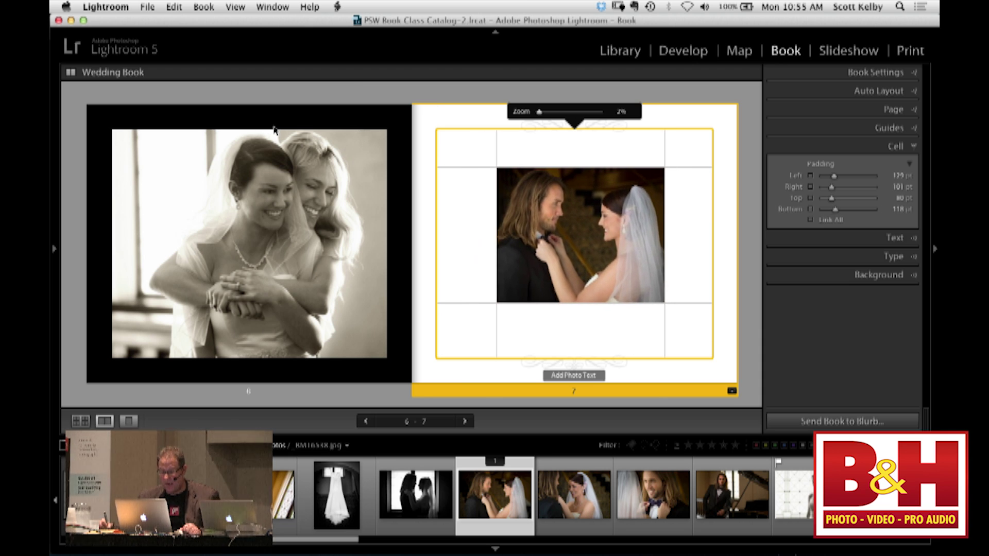
pyautogui.click(387, 109)
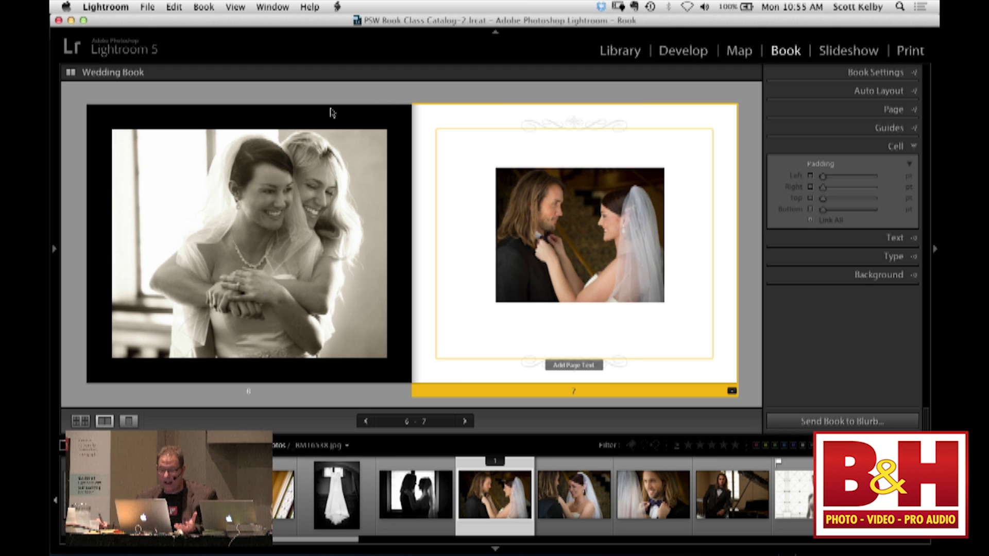
pyautogui.press('Escape')
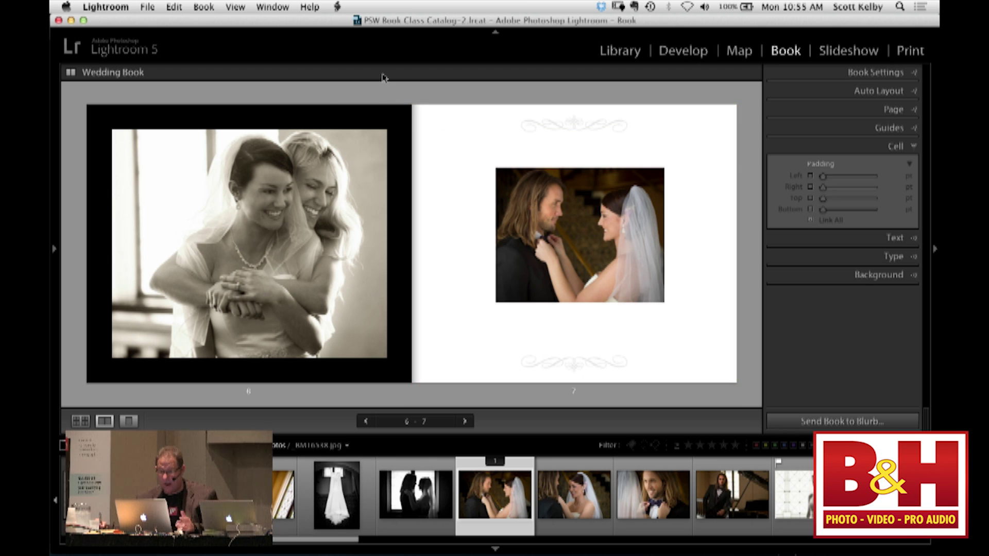
# Save page 7's padded layout as a custom page and give its photo a smaller, nearly square area above the page centre
pyautogui.click(689, 154)
pyautogui.rightClick(688, 153)
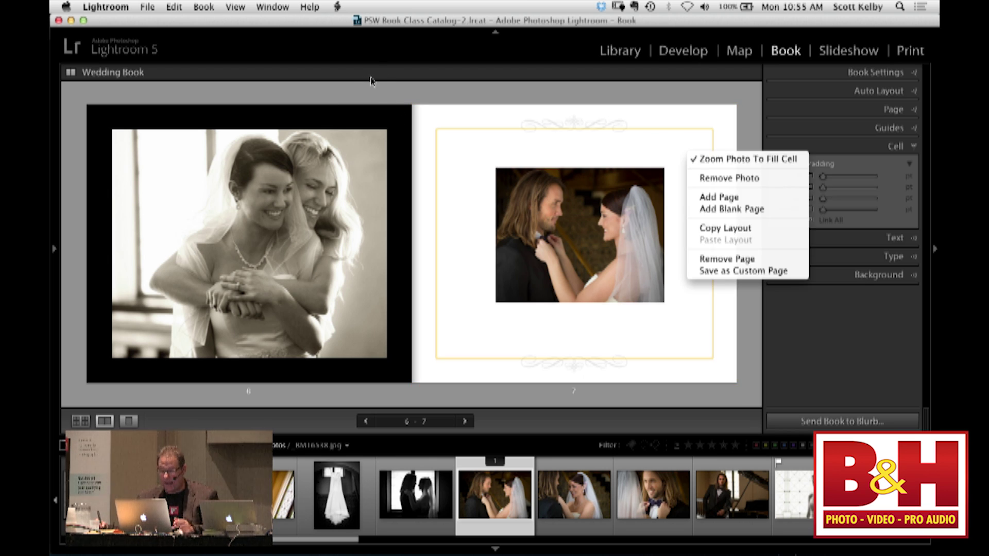
pyautogui.click(403, 139)
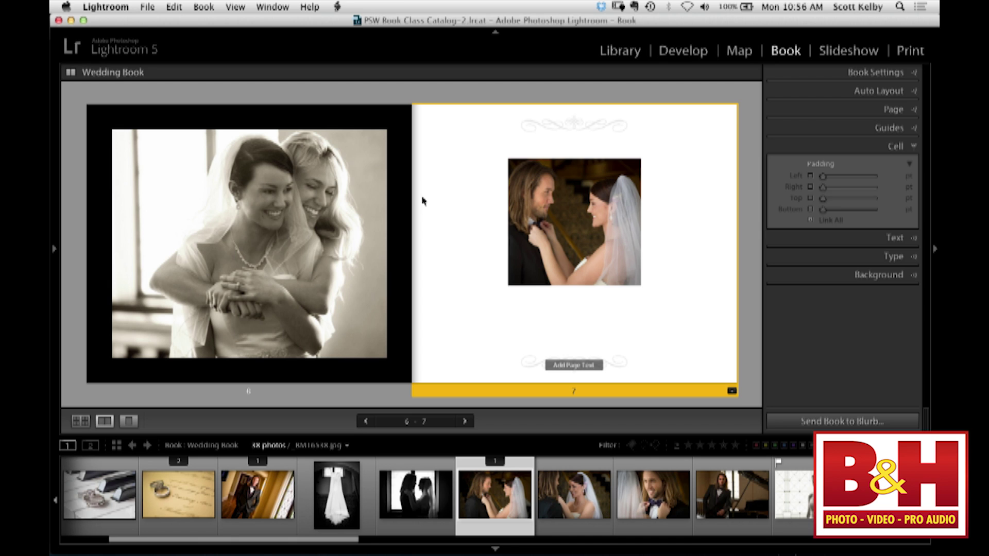
pyautogui.click(360, 52)
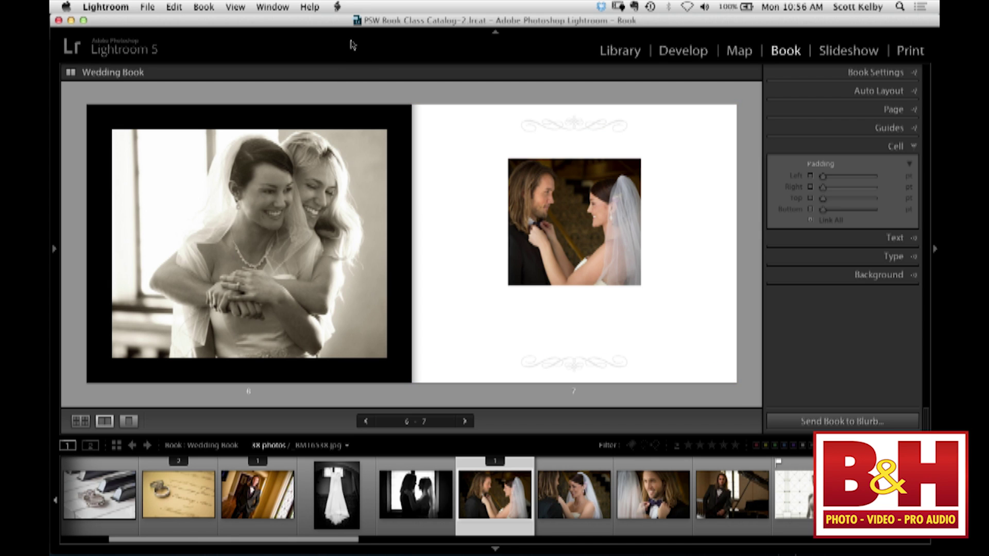
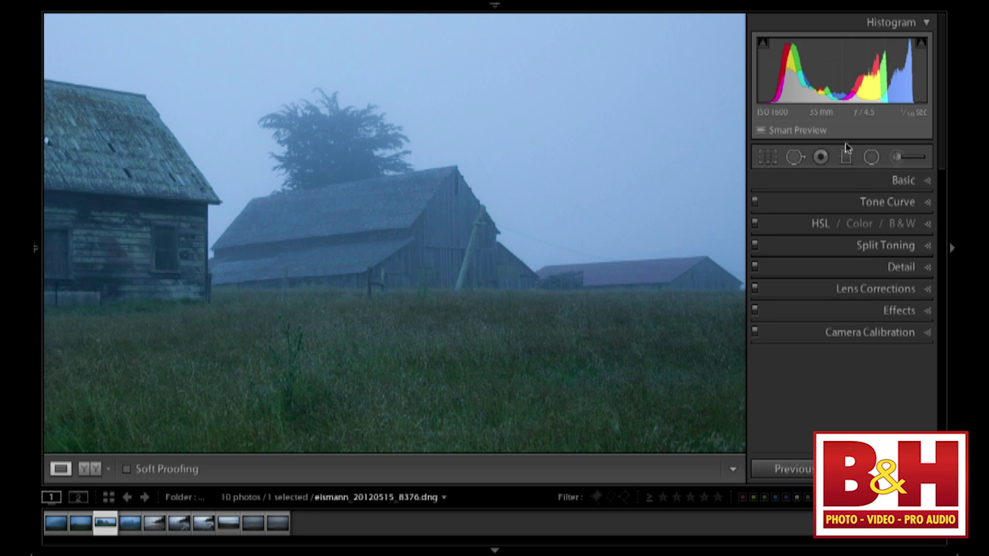
# Add a graduated filter over the grass in the barn photo with Clarity at 68 and close the filter
pyautogui.click(846, 158)
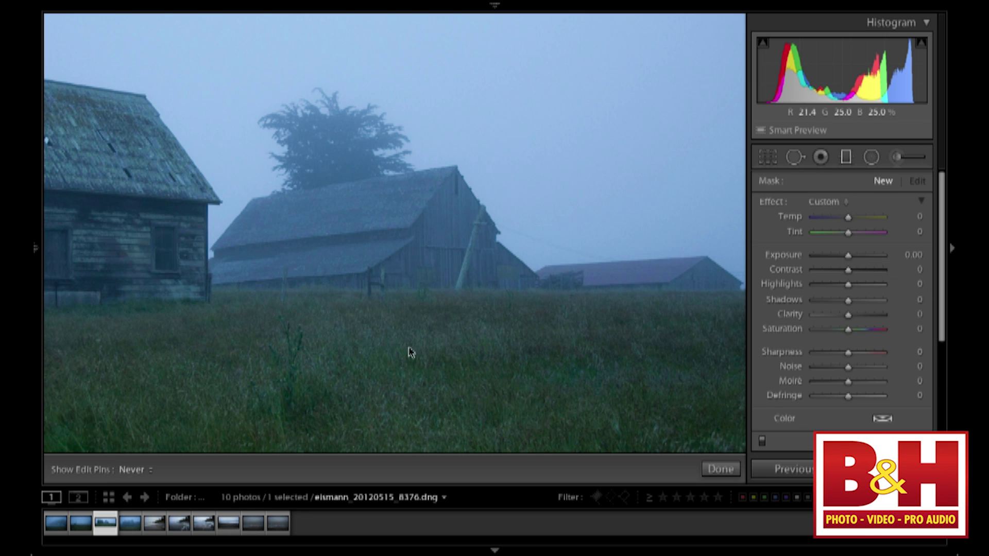
pyautogui.moveTo(398, 281); pyautogui.dragTo(387, 351)
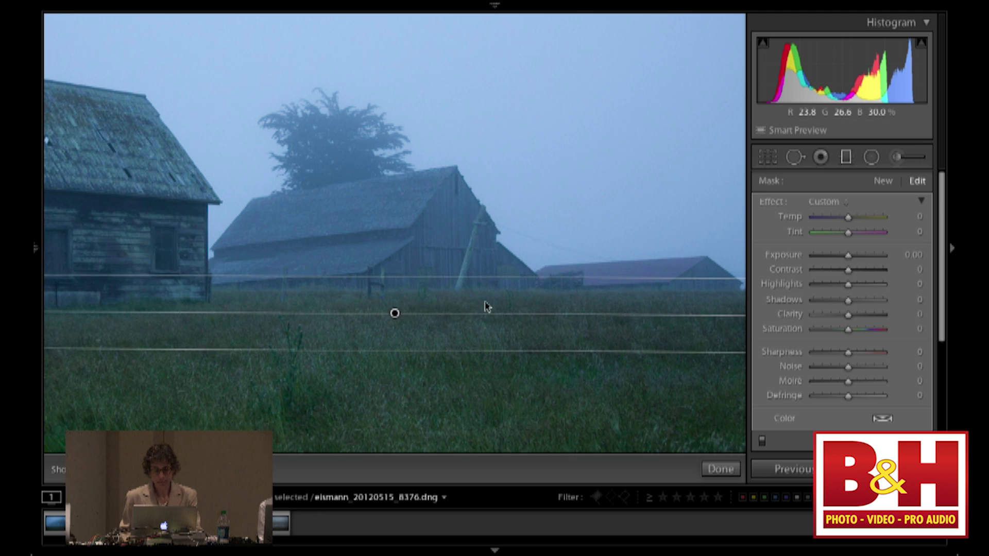
pyautogui.moveTo(868, 313)
pyautogui.mouseDown()
pyautogui.moveTo(842, 313)
pyautogui.moveTo(872, 314)
pyautogui.mouseUp()
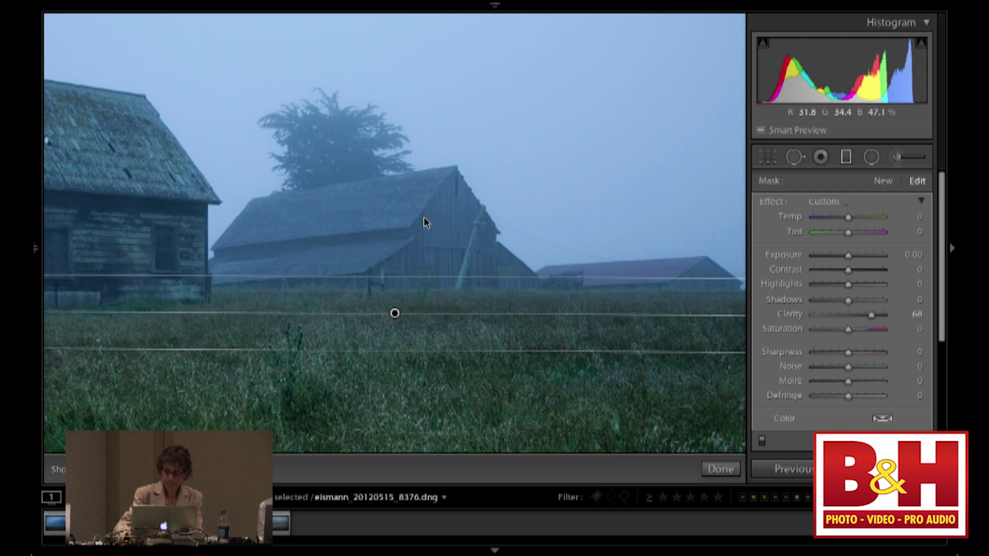
pyautogui.press('z')
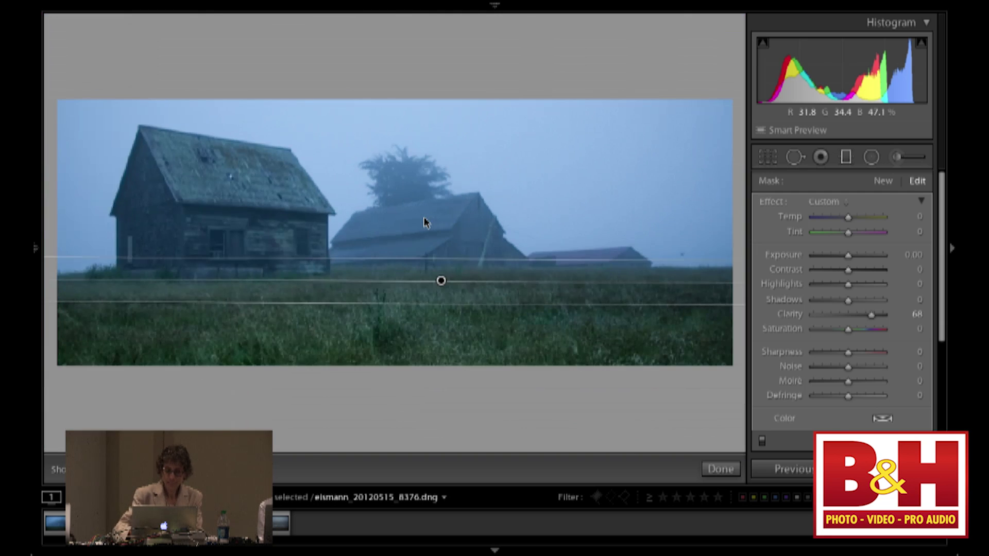
pyautogui.click(768, 159)
pyautogui.click(770, 161)
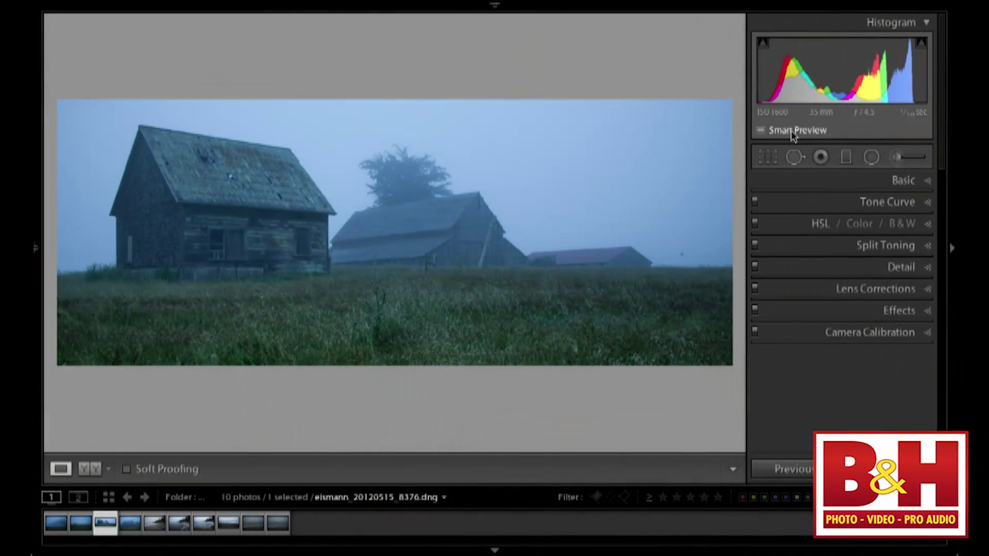
# View the Slideshow module and look over the barn photo's page layout and templates in the Print module
pyautogui.moveTo(629, 31)
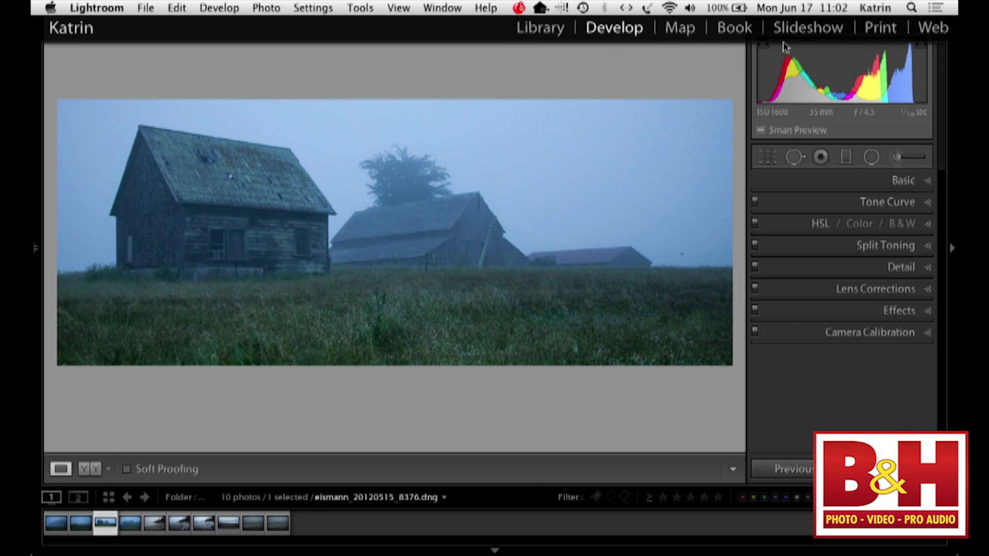
pyautogui.click(808, 28)
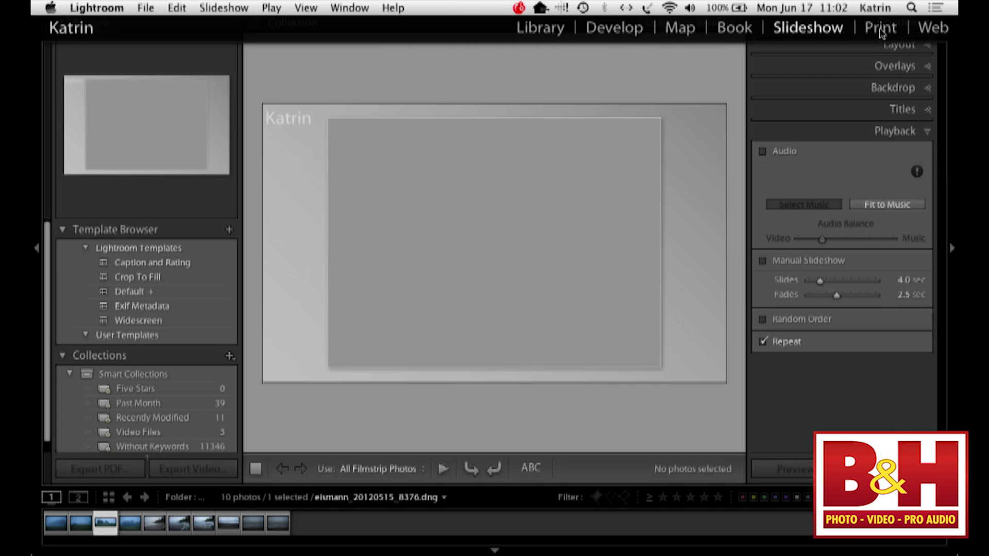
pyautogui.click(881, 28)
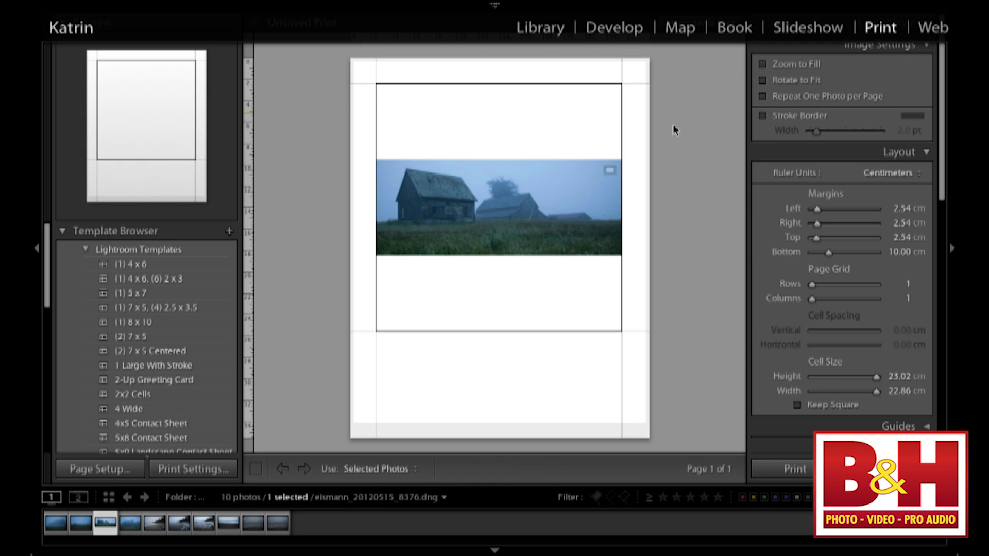
pyautogui.scroll(-5, 45, 276)
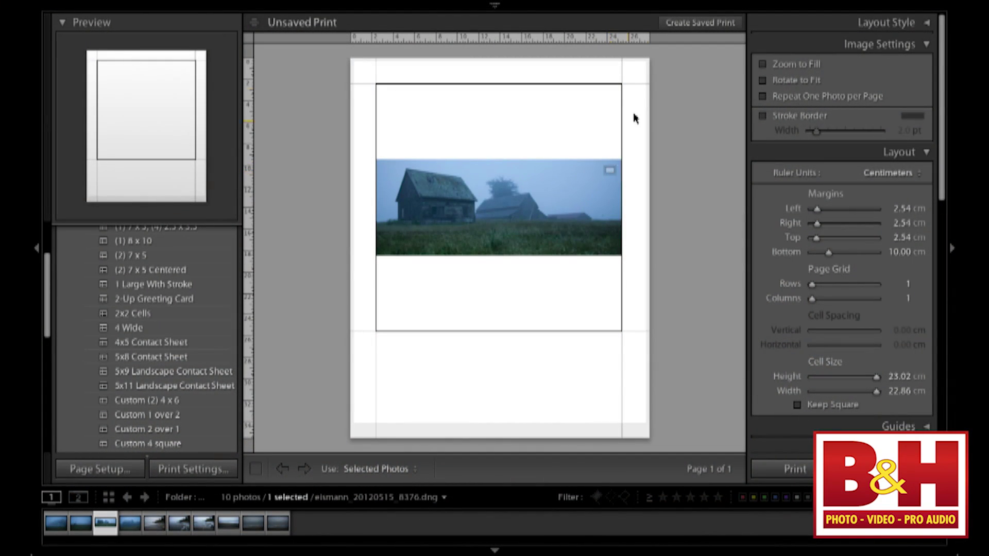
# Return to the Library and check which external editing options are offered for the barn photo
pyautogui.moveTo(676, 5)
pyautogui.click(550, 36)
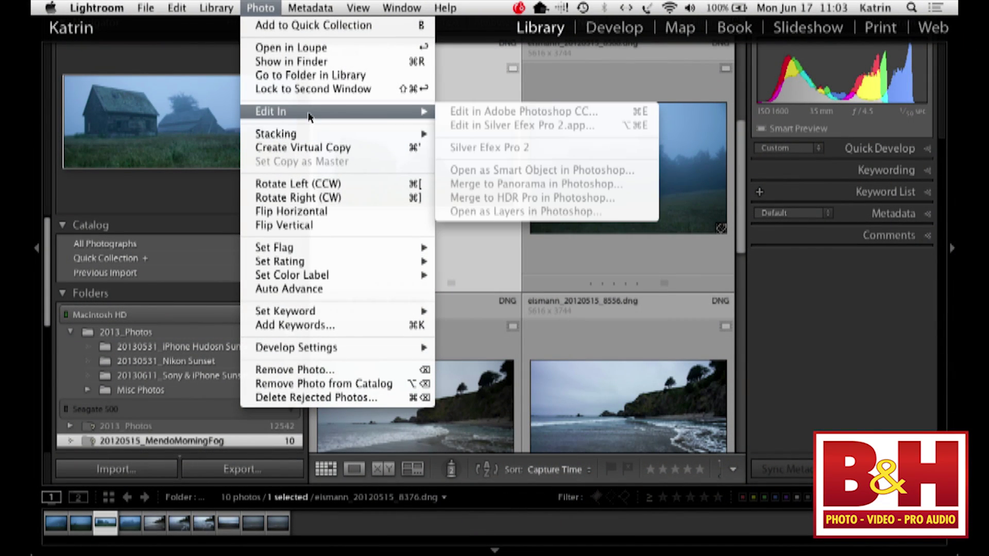
pyautogui.click(575, 82)
# Crop a strip off the top of the last seascape, eismann_20120515_8605.dng, and raise its exposure to +1.15
pyautogui.moveTo(738, 164); pyautogui.dragTo(740, 121)
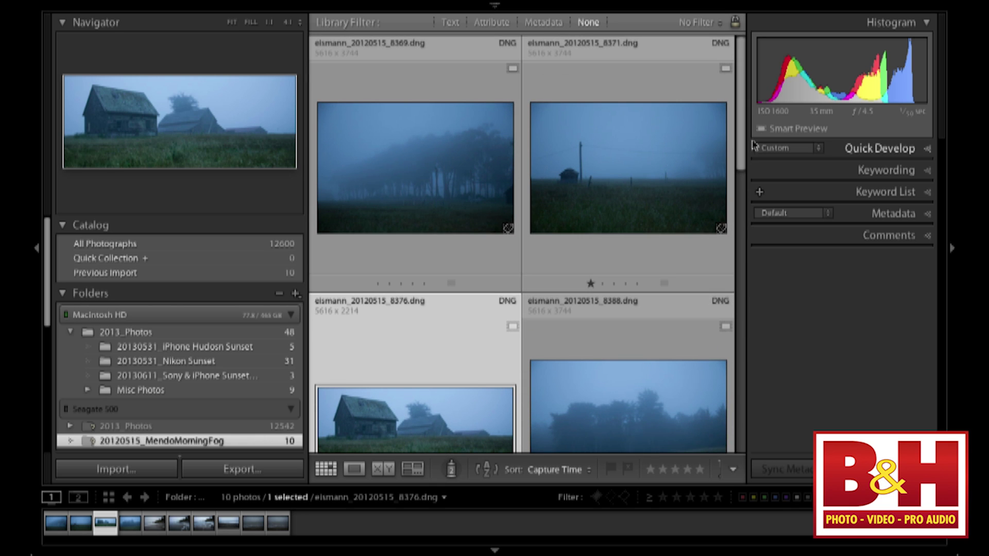
pyautogui.moveTo(740, 139); pyautogui.dragTo(740, 427)
pyautogui.click(650, 373)
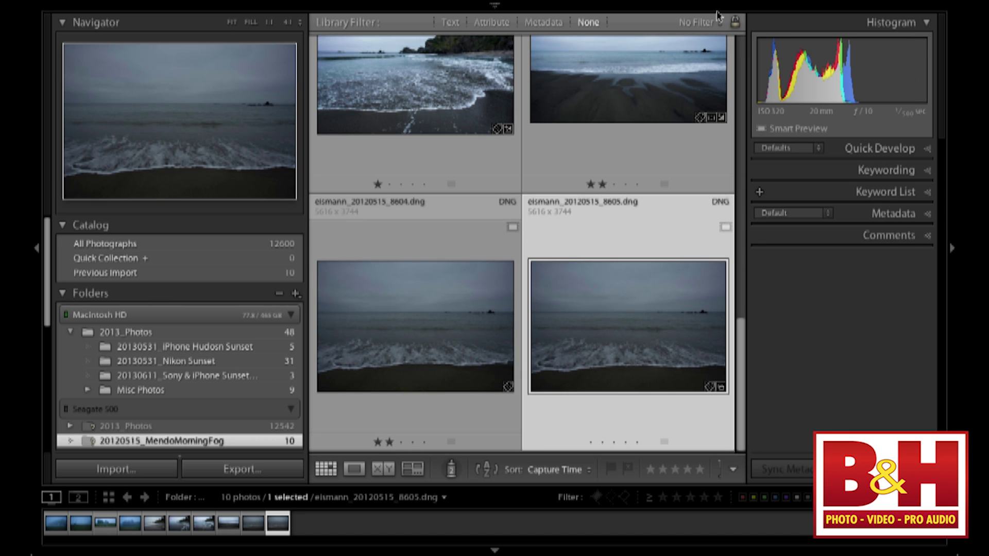
pyautogui.press('d')
pyautogui.click(769, 159)
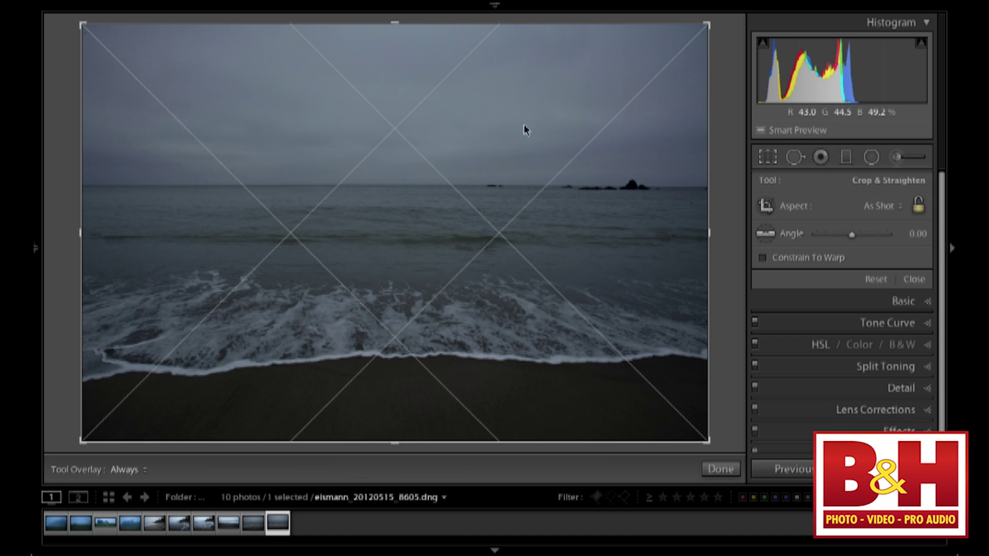
pyautogui.moveTo(399, 37); pyautogui.dragTo(397, 67)
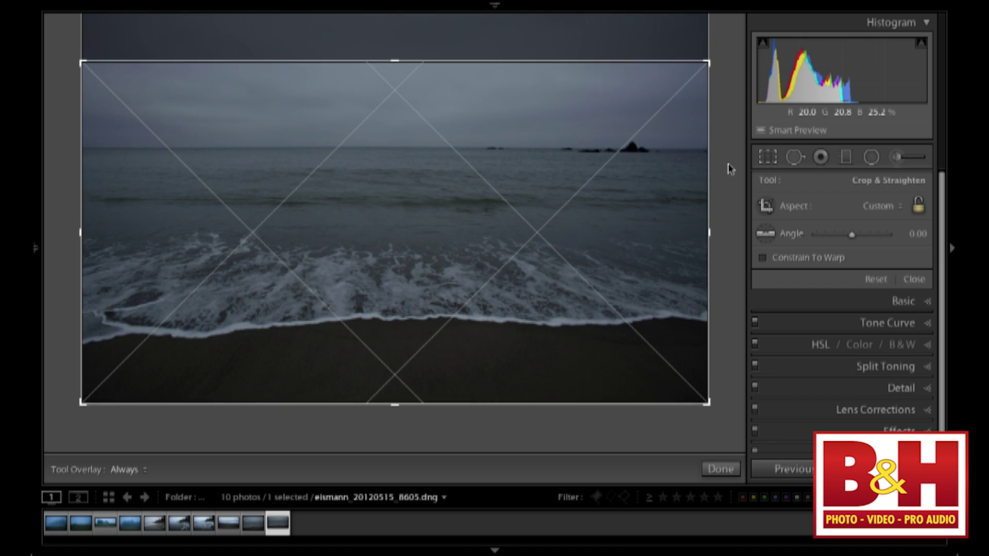
pyautogui.click(767, 158)
pyautogui.click(925, 179)
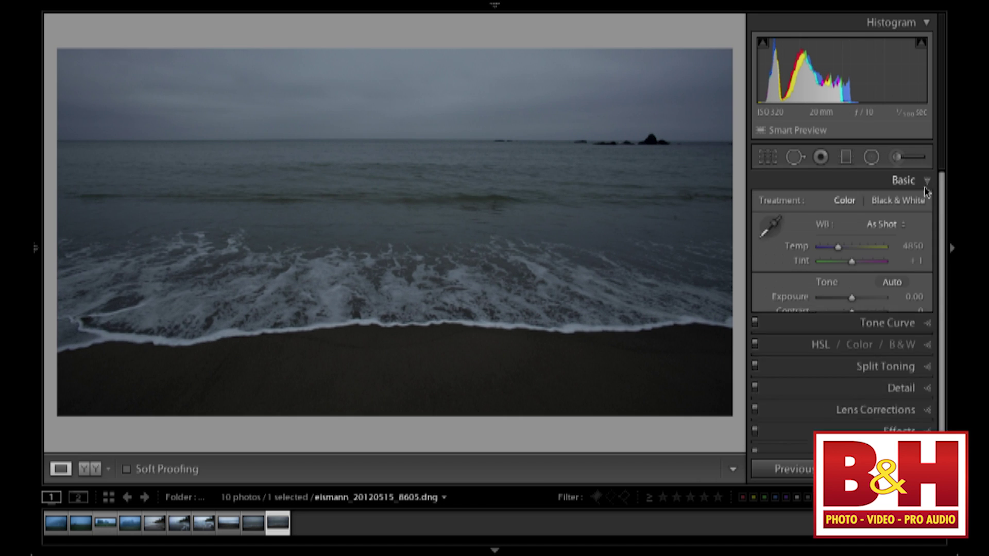
pyautogui.moveTo(853, 298); pyautogui.dragTo(860, 299)
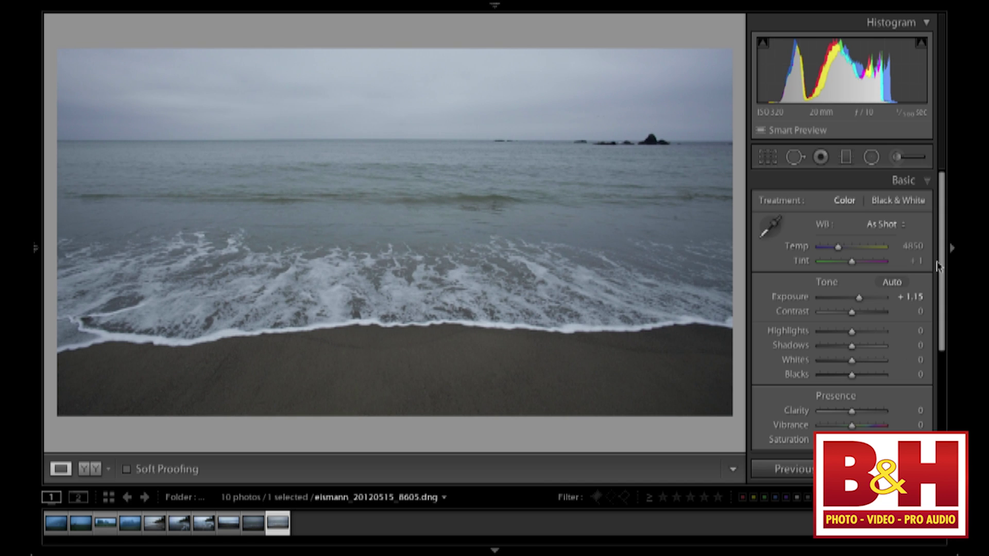
# Enable lens profile corrections for the seascape and set the lens make to Canon
pyautogui.scroll(-5, 942, 263)
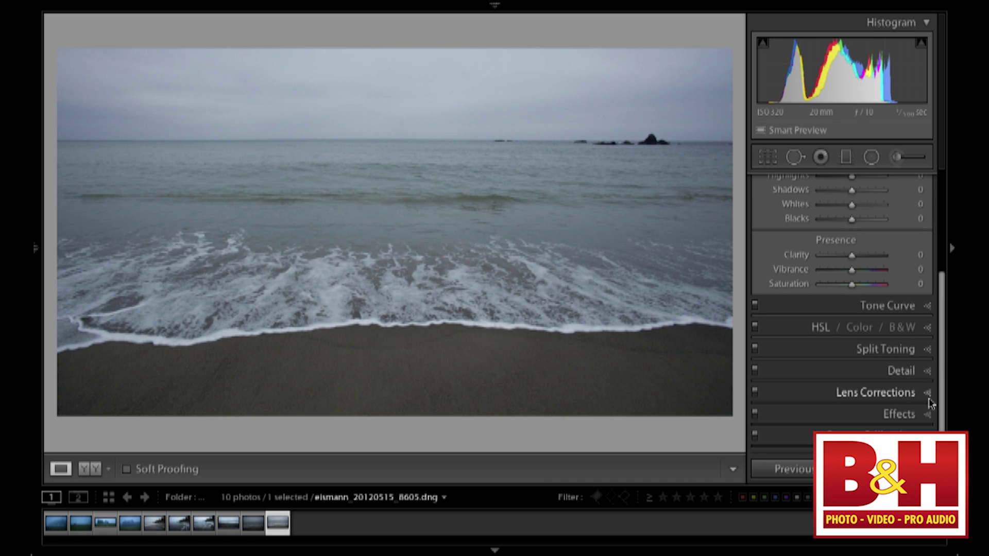
pyautogui.click(925, 395)
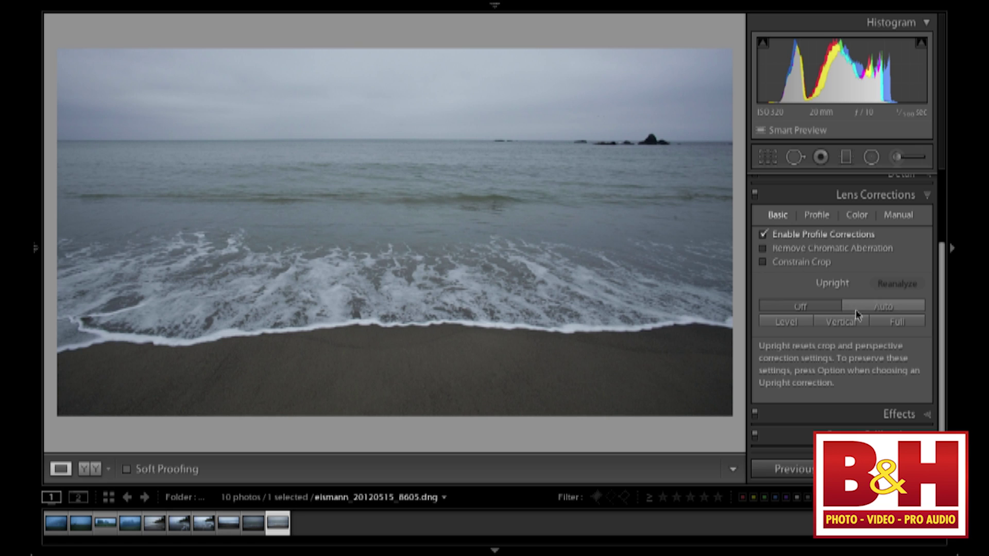
pyautogui.click(816, 215)
pyautogui.click(865, 284)
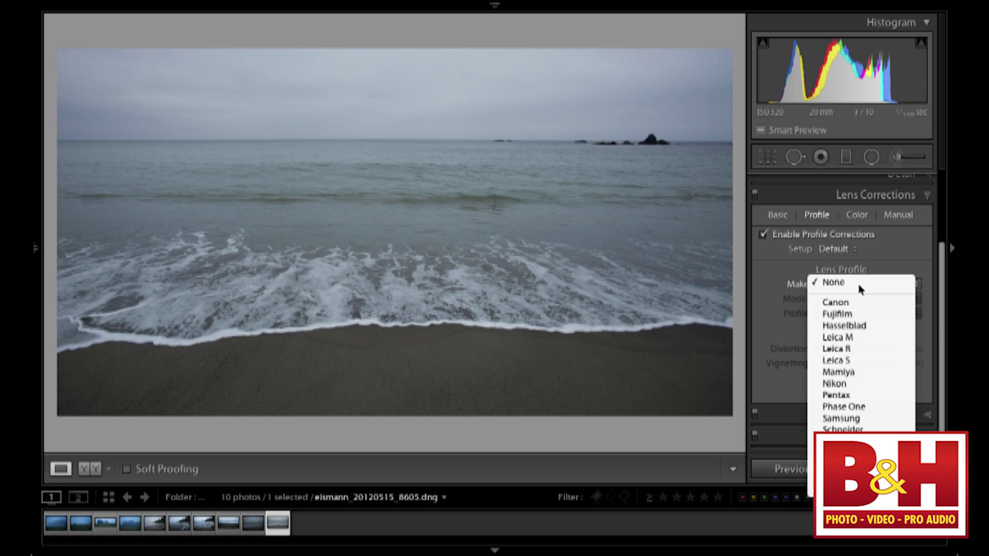
pyautogui.click(847, 283)
pyautogui.click(910, 285)
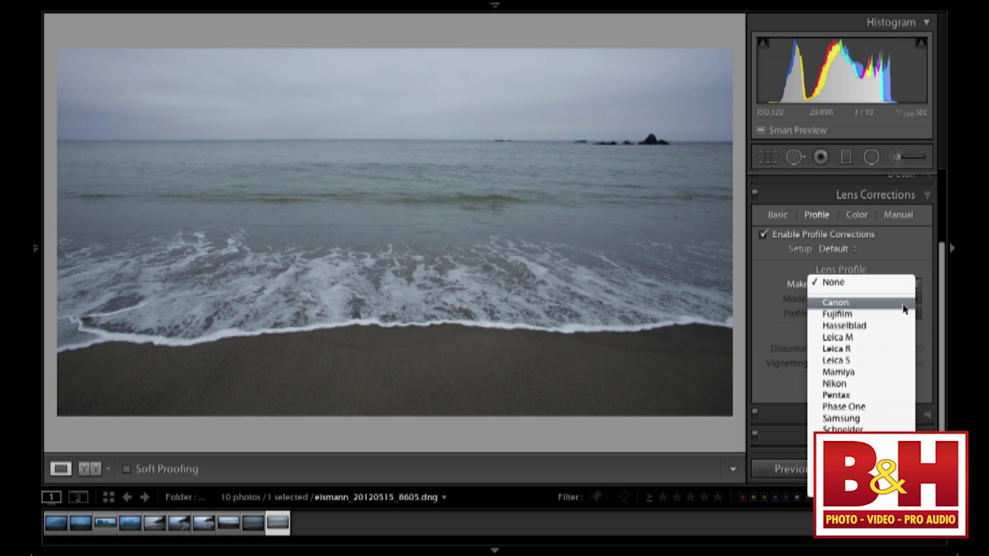
pyautogui.click(901, 302)
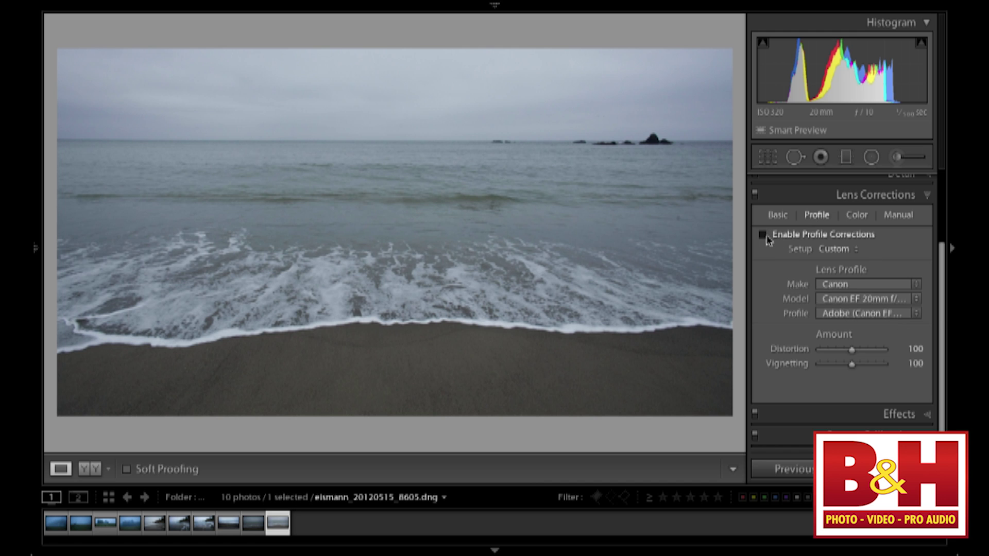
# Compare the seascape with and without the lens profile corrections by switching them off and on repeatedly
pyautogui.click(764, 236)
pyautogui.click(764, 236)
pyautogui.click(765, 236)
pyautogui.click(763, 236)
pyautogui.click(763, 236)
pyautogui.click(764, 236)
pyautogui.click(764, 237)
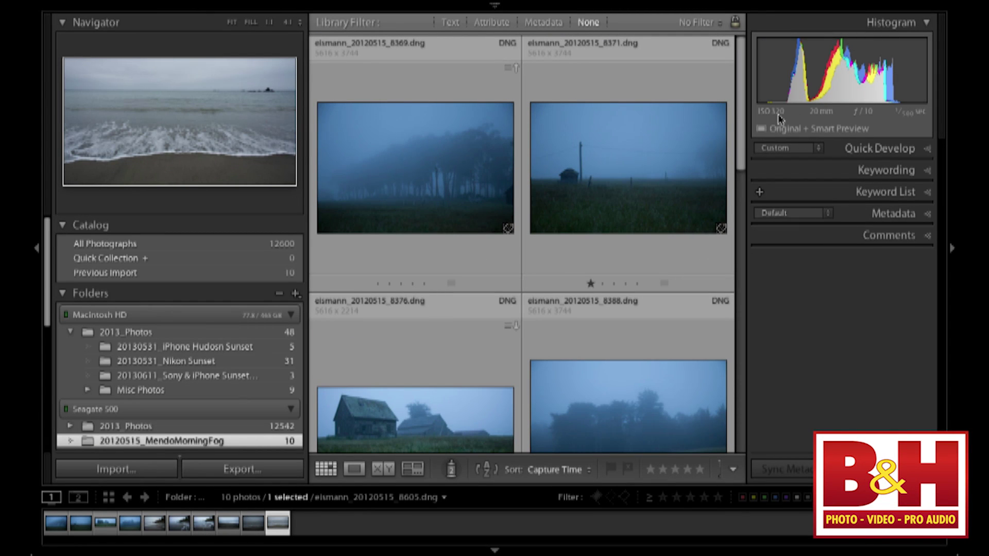
# Select all photos in the 20120515_MendoMorningFog folder and check their original and smart preview status
pyautogui.moveTo(786, 133)
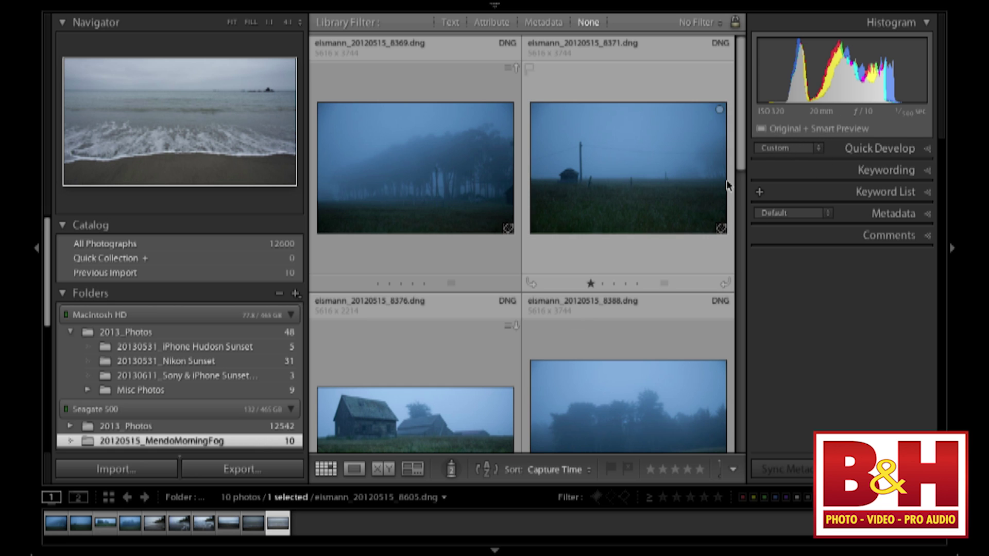
pyautogui.press('super+a')
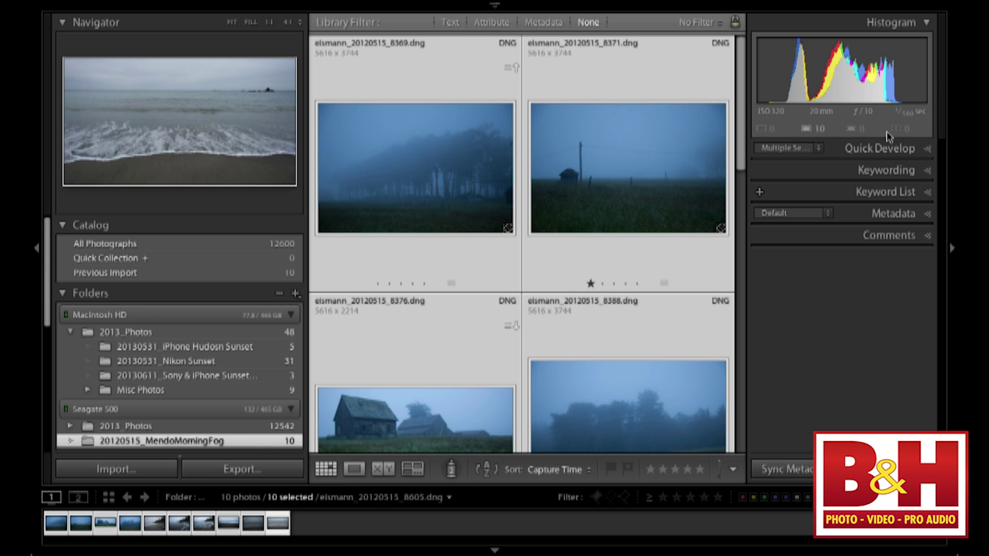
pyautogui.click(683, 236)
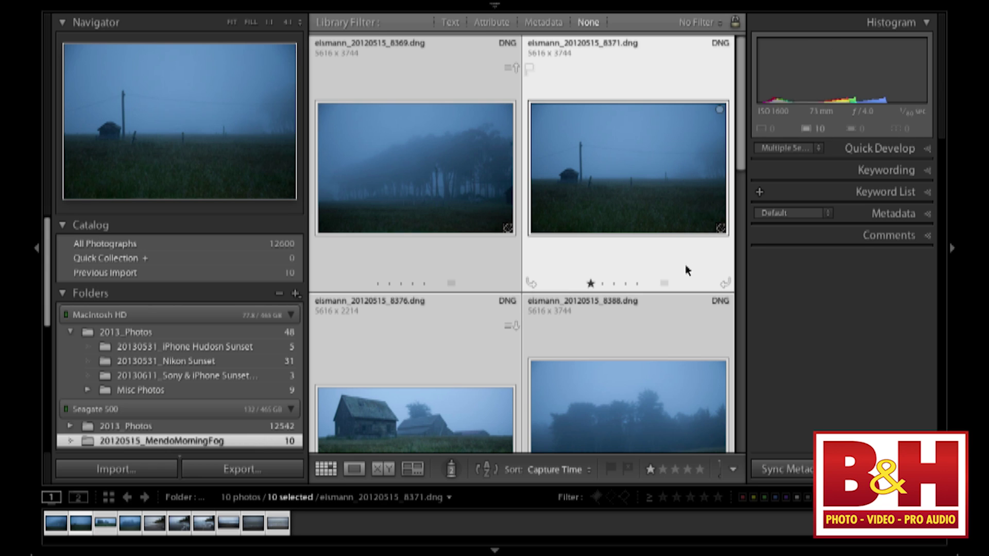
# Make the barn photo the active one, view the selected photos in the Print module and pick the barn photo there
pyautogui.scroll(-4, 569, 249)
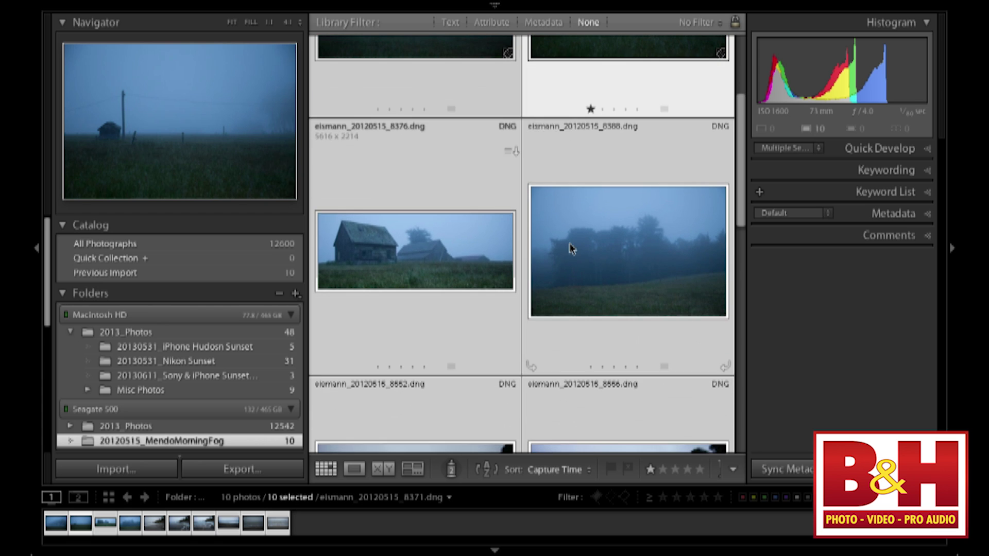
pyautogui.click(512, 253)
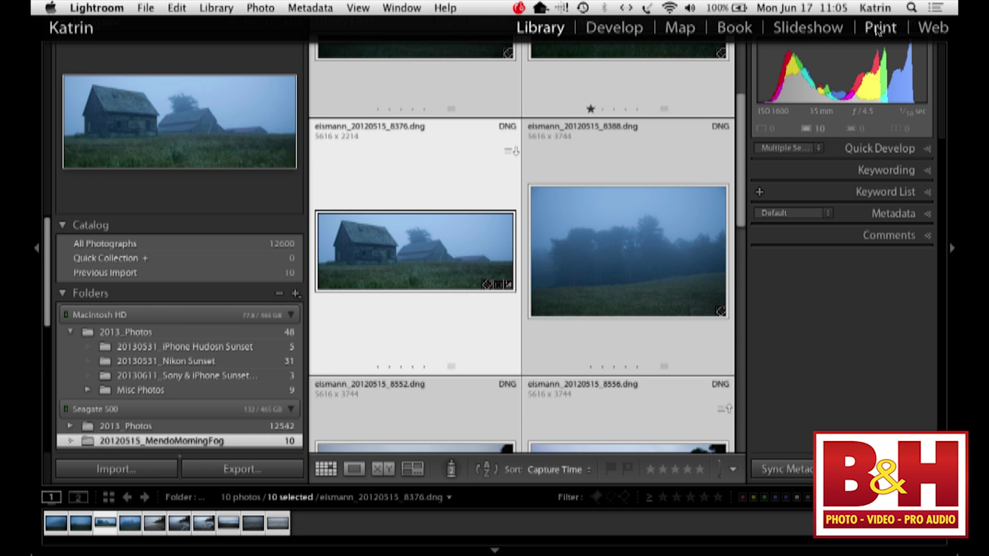
pyautogui.click(879, 27)
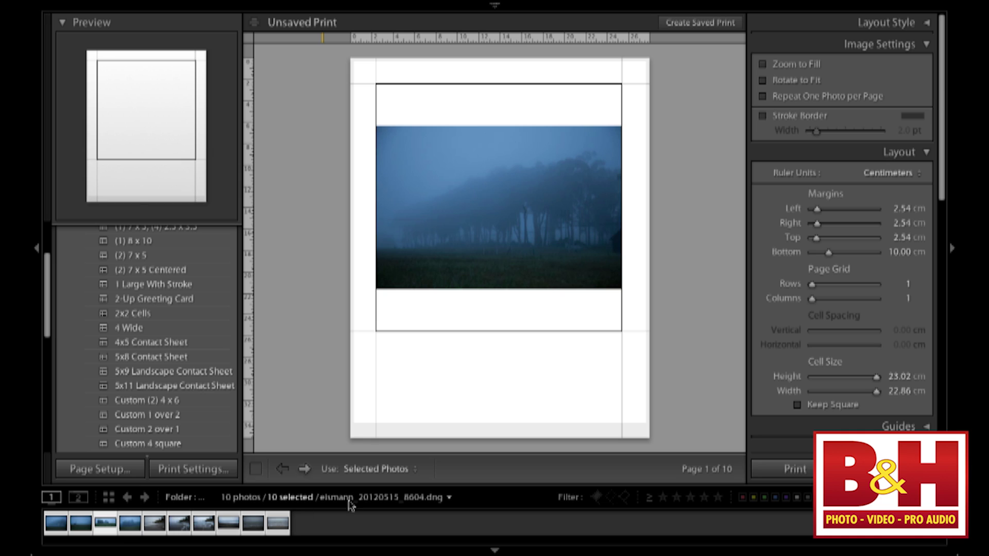
pyautogui.click(115, 526)
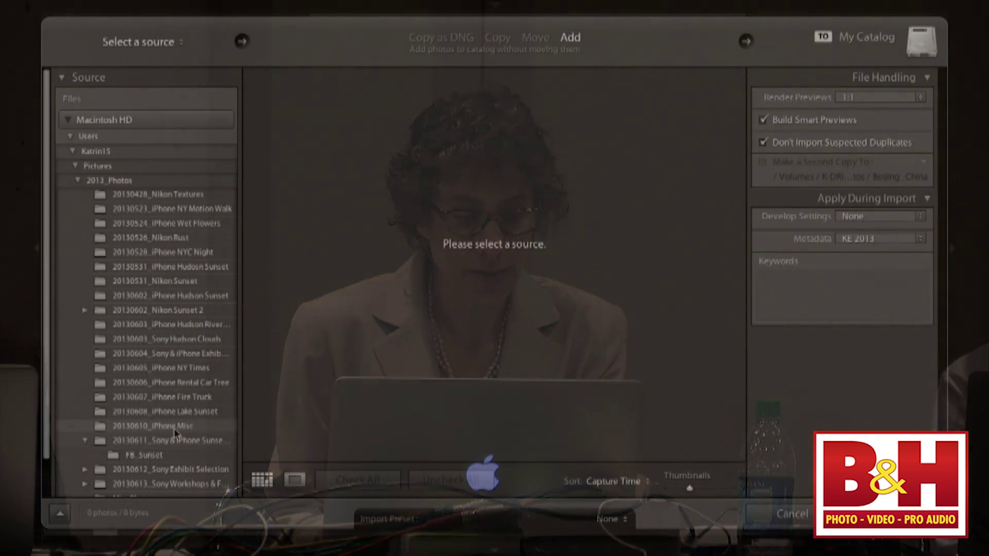
# Choose the 20130611_Sony & iPhone Sunset & Class folder as import source and try its smart preview and Render Previews options
pyautogui.click(174, 440)
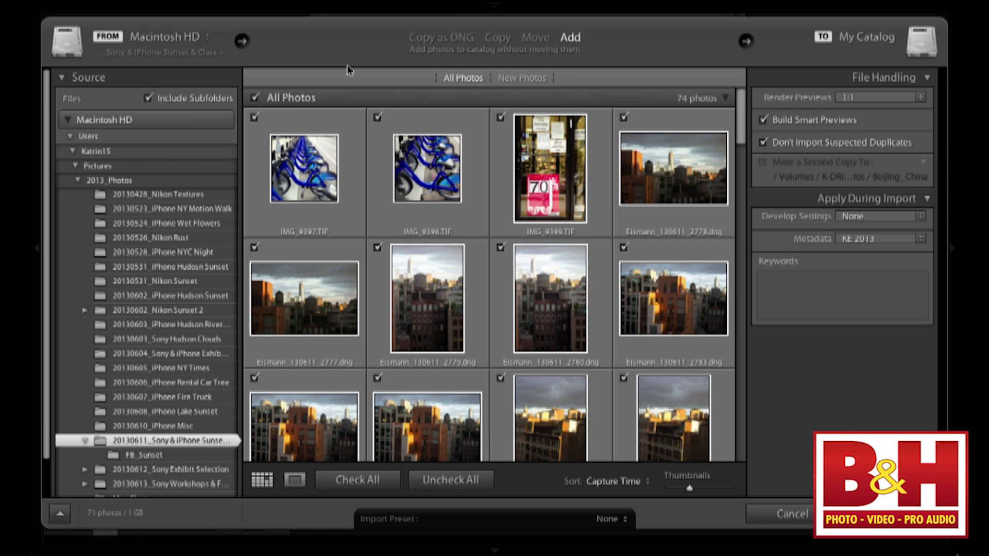
pyautogui.click(774, 124)
pyautogui.click(798, 123)
pyautogui.click(922, 97)
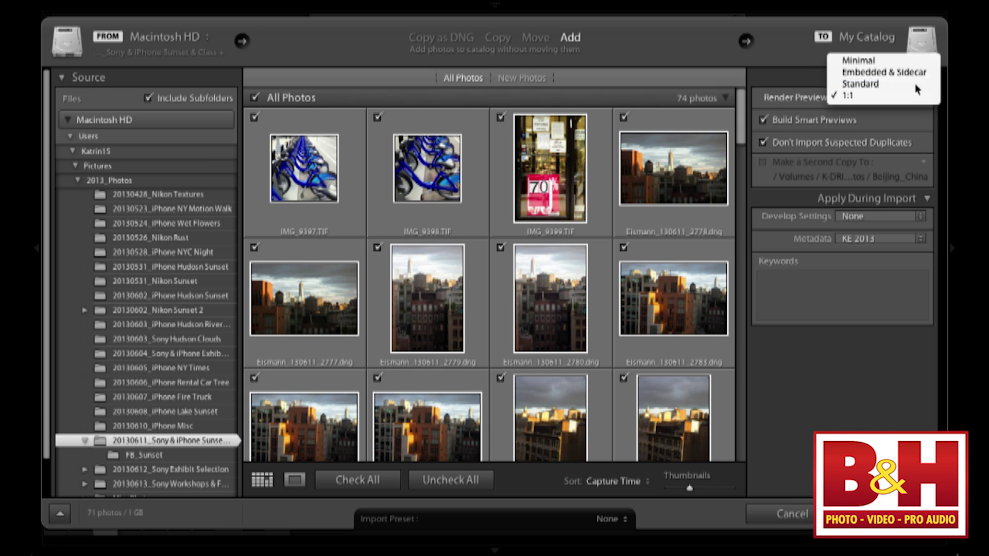
pyautogui.click(919, 83)
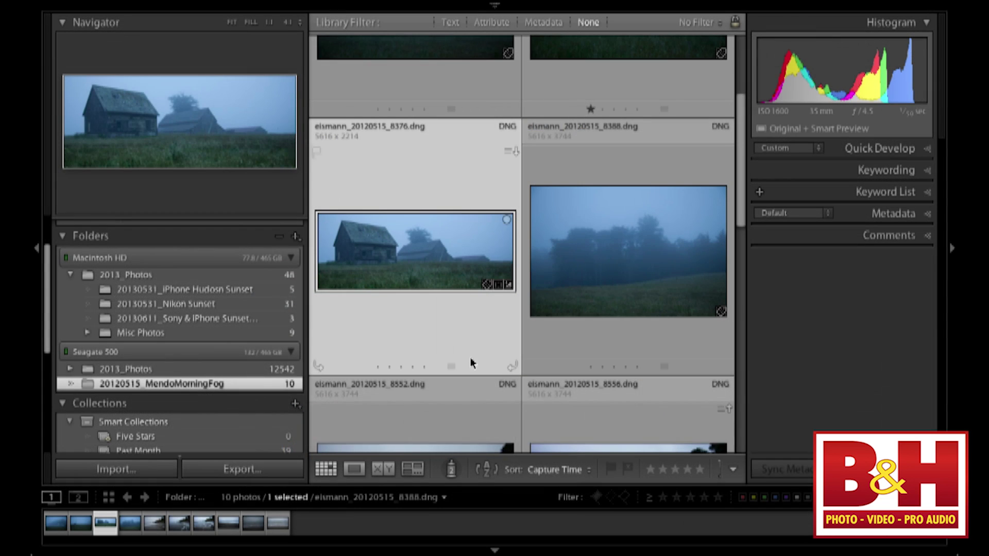
# Build smart previews for all photos in the 20130611_Sony & iPhone Sunset & Class folder and dismiss the completion notice
pyautogui.click(204, 319)
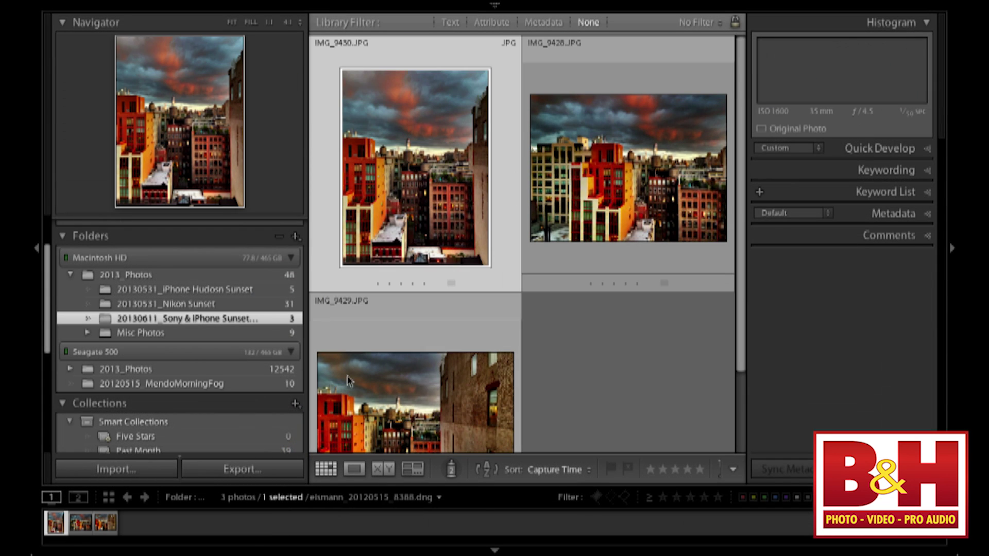
pyautogui.click(627, 367)
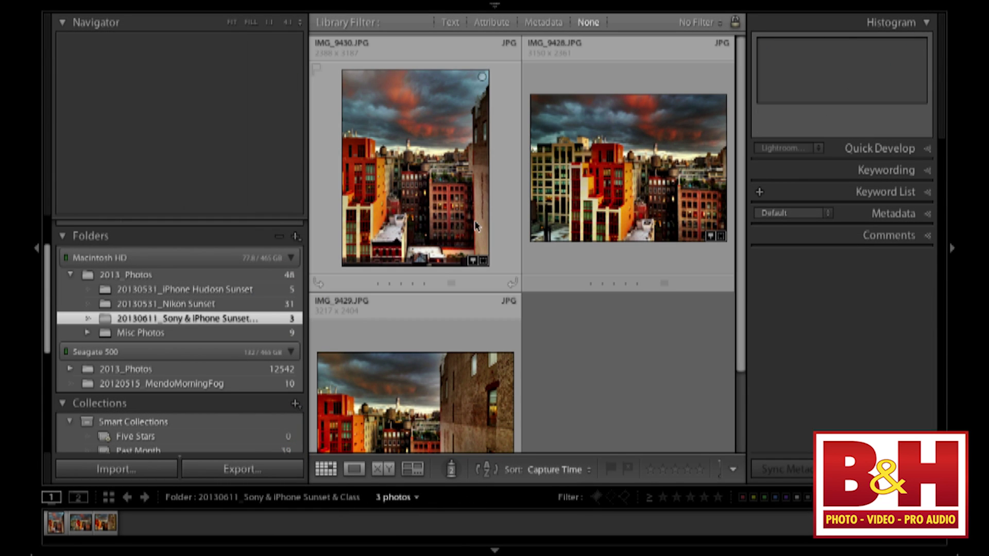
pyautogui.moveTo(742, 276); pyautogui.dragTo(737, 237)
pyautogui.click(479, 288)
pyautogui.press('super+a')
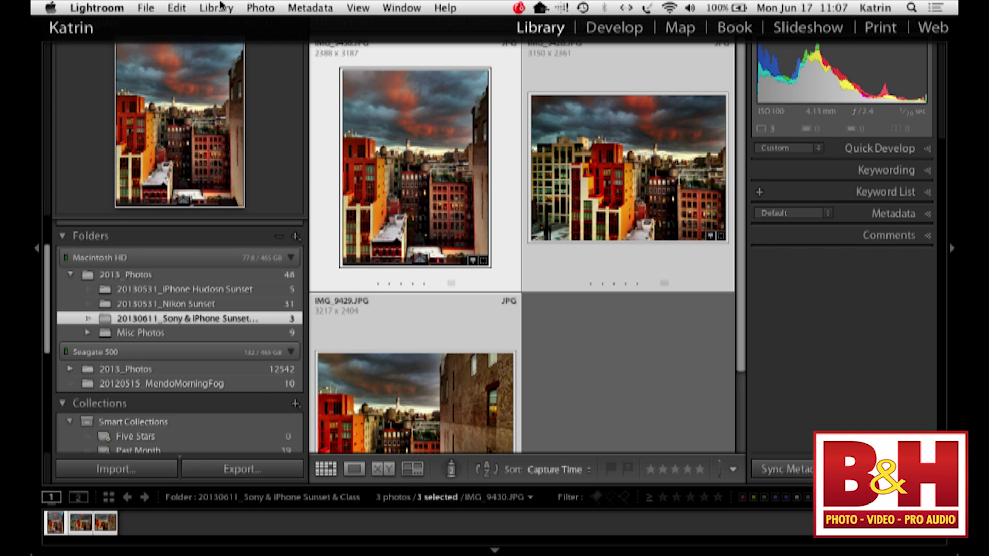
pyautogui.click(216, 7)
pyautogui.moveTo(258, 363)
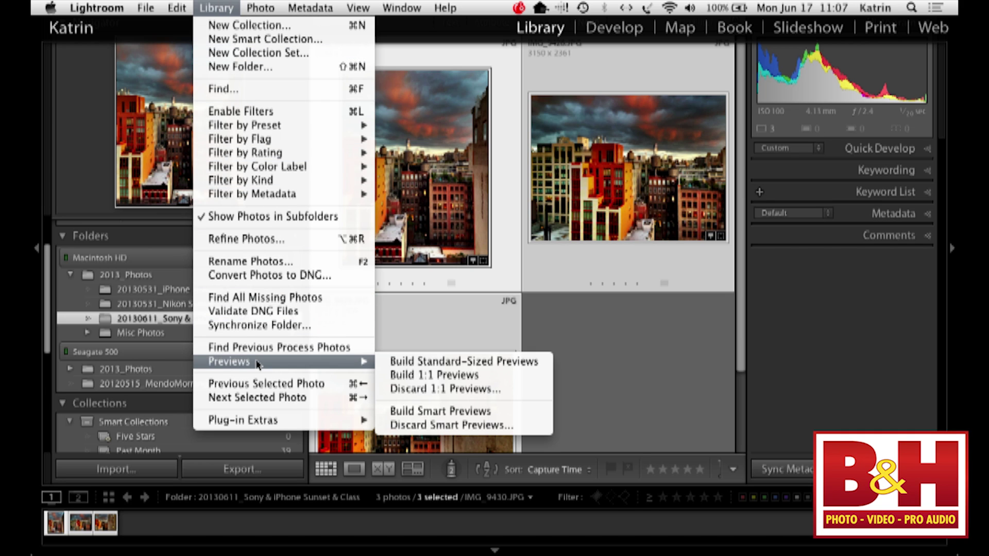
pyautogui.click(514, 412)
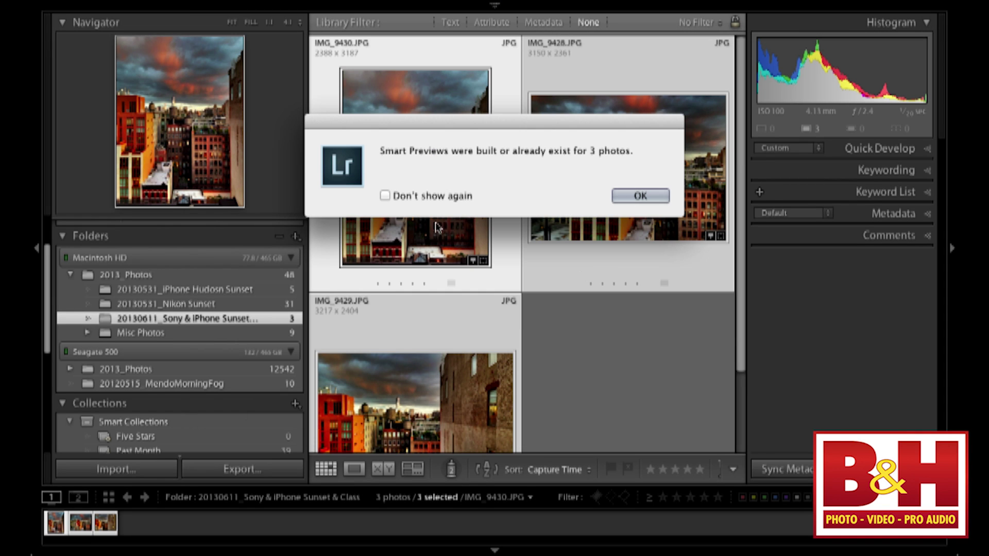
pyautogui.click(640, 195)
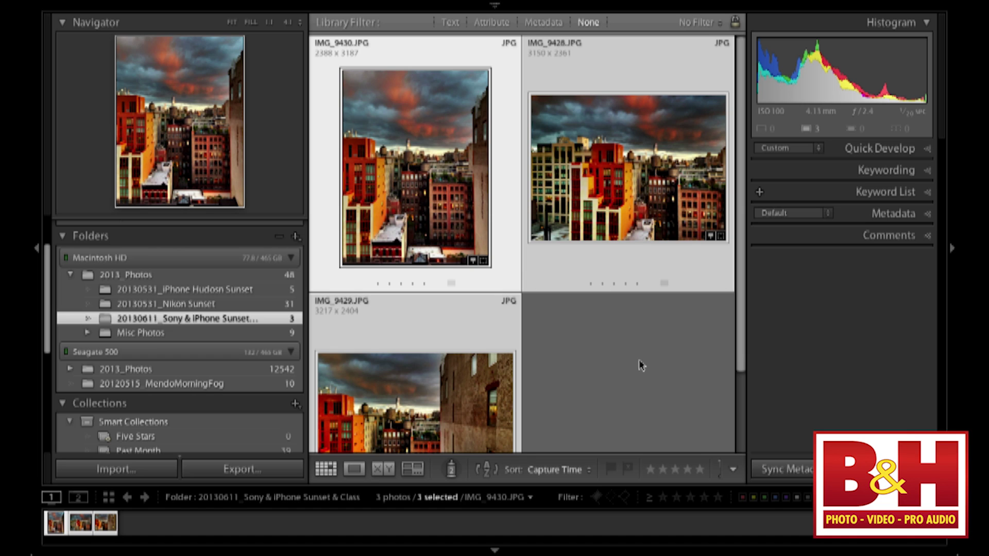
# Quit Lightroom, skipping the catalog backup this time, and open Macintosh HD in a Finder window
pyautogui.press('super+q')
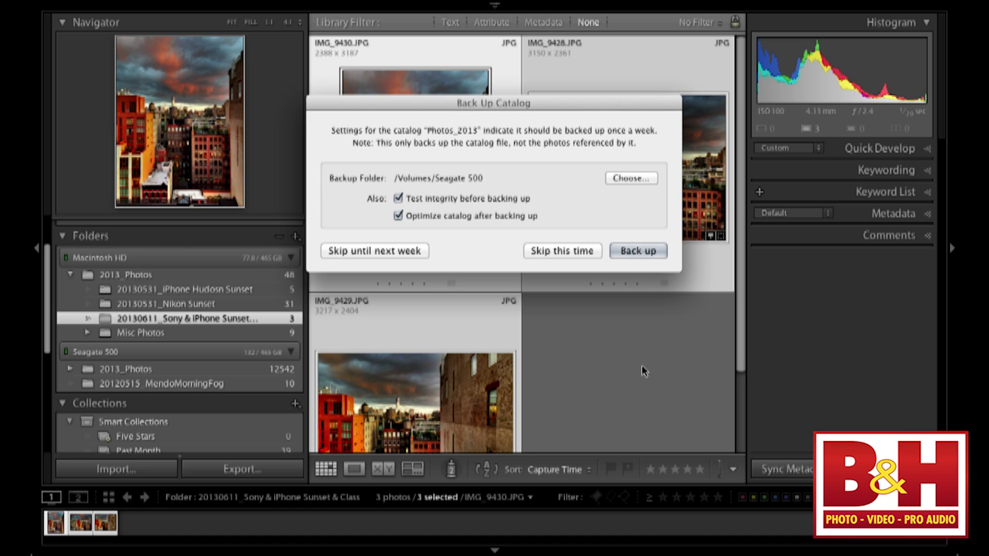
pyautogui.click(556, 253)
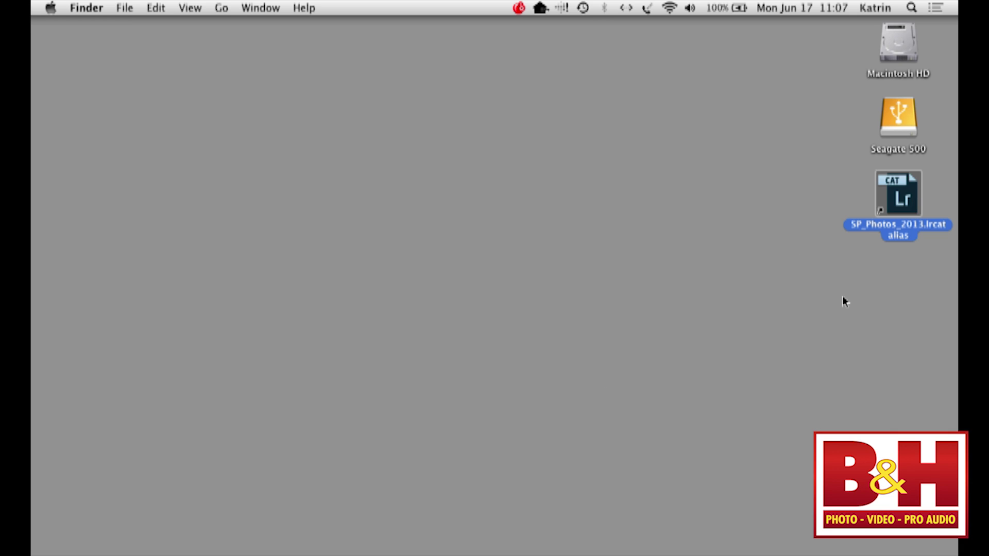
pyautogui.doubleClick(897, 49)
pyautogui.moveTo(687, 51); pyautogui.dragTo(502, 69)
# Browse through Users and the home folder's Pictures to the Lightroom folder and view the LR 5 Cat contents in a wider window
pyautogui.click(503, 130)
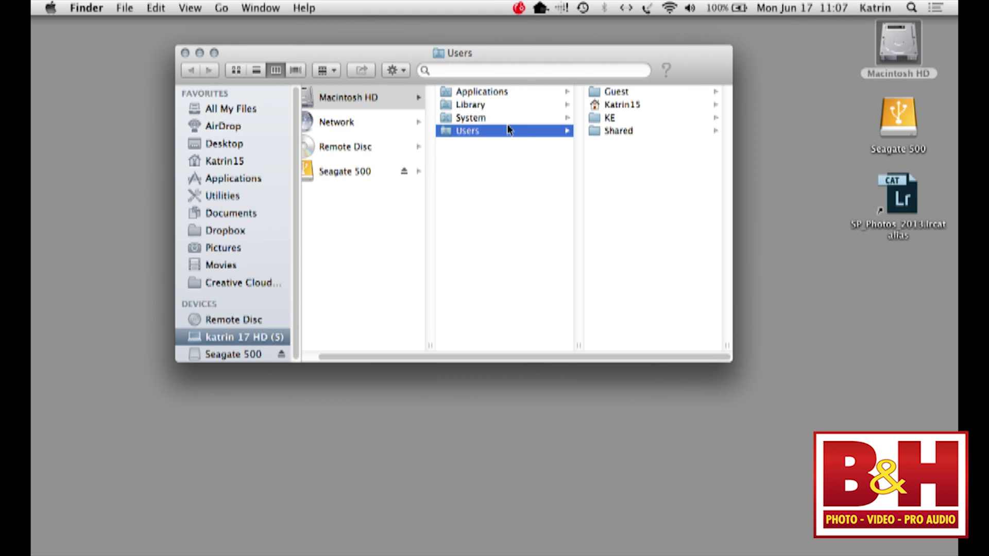
pyautogui.click(620, 105)
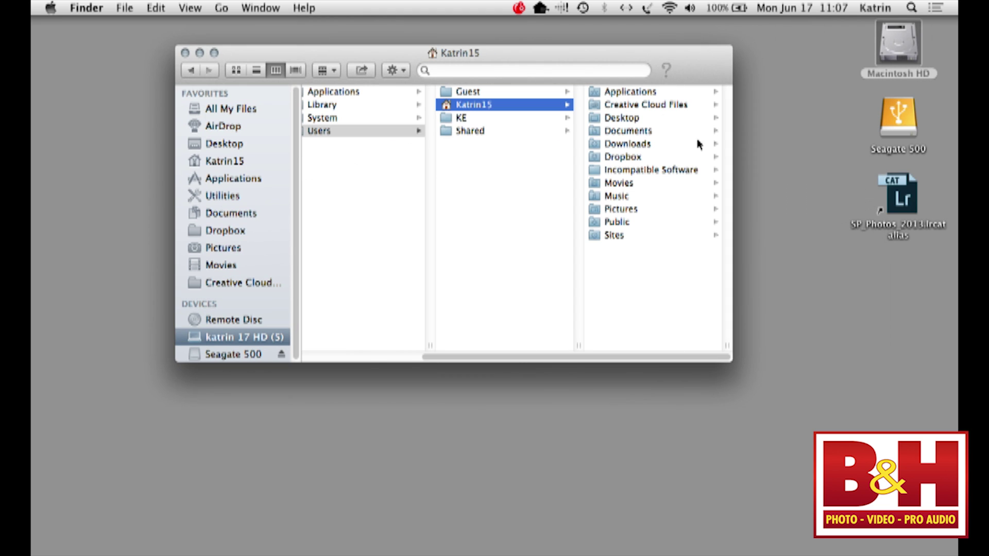
pyautogui.click(639, 209)
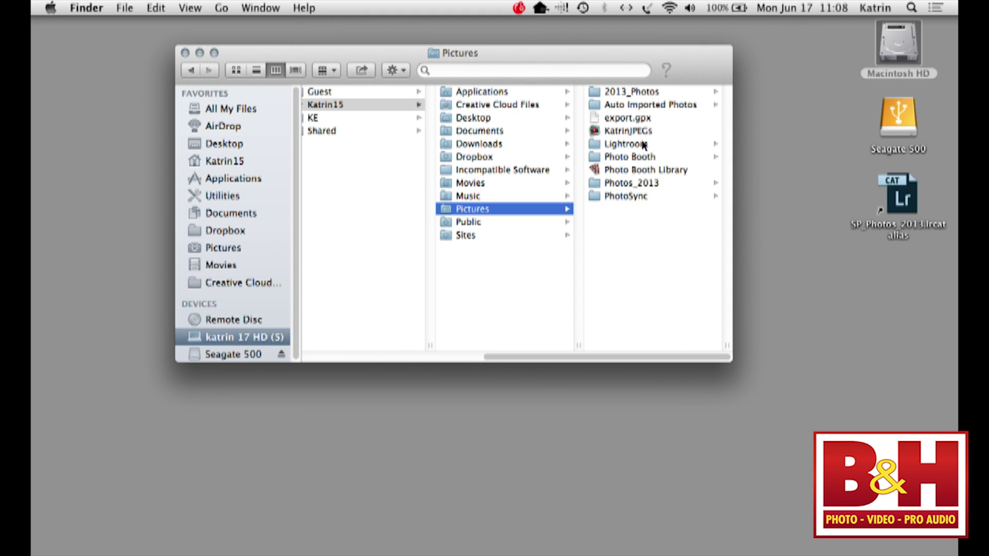
pyautogui.click(642, 93)
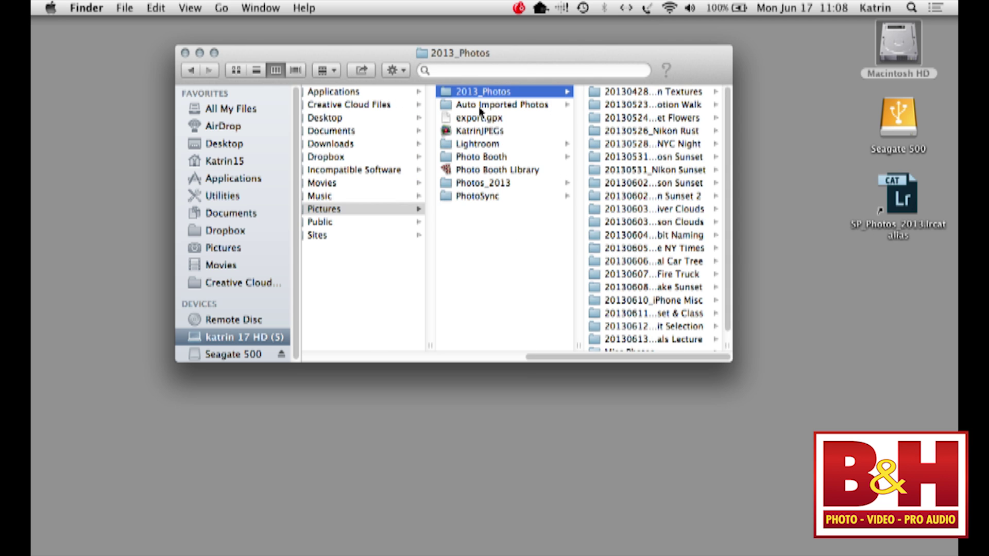
pyautogui.click(487, 145)
pyautogui.click(621, 171)
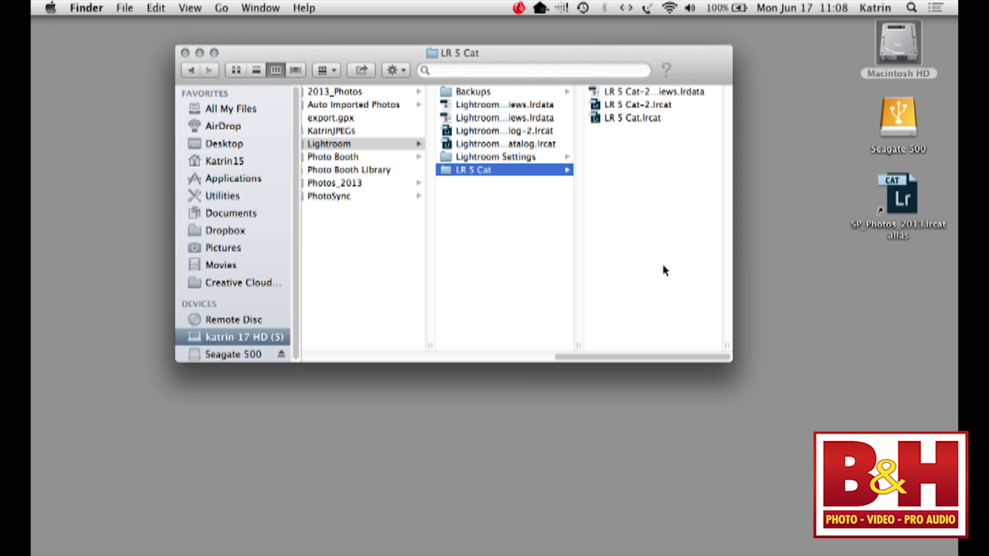
pyautogui.moveTo(734, 339); pyautogui.dragTo(817, 335)
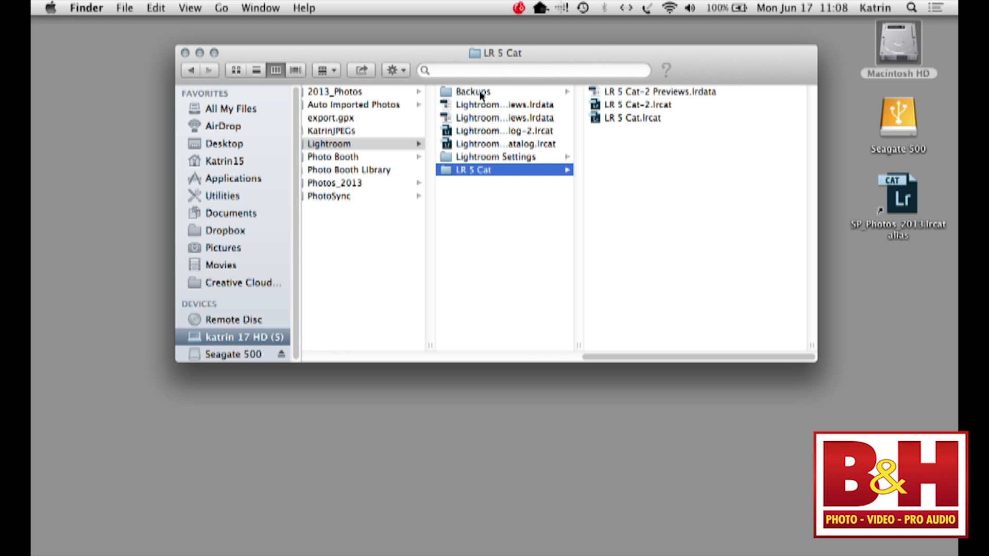
# Show the original of the SP_Photos_2013.lrcat alias and examine the catalog's Previews and Smart Previews files
pyautogui.click(901, 195)
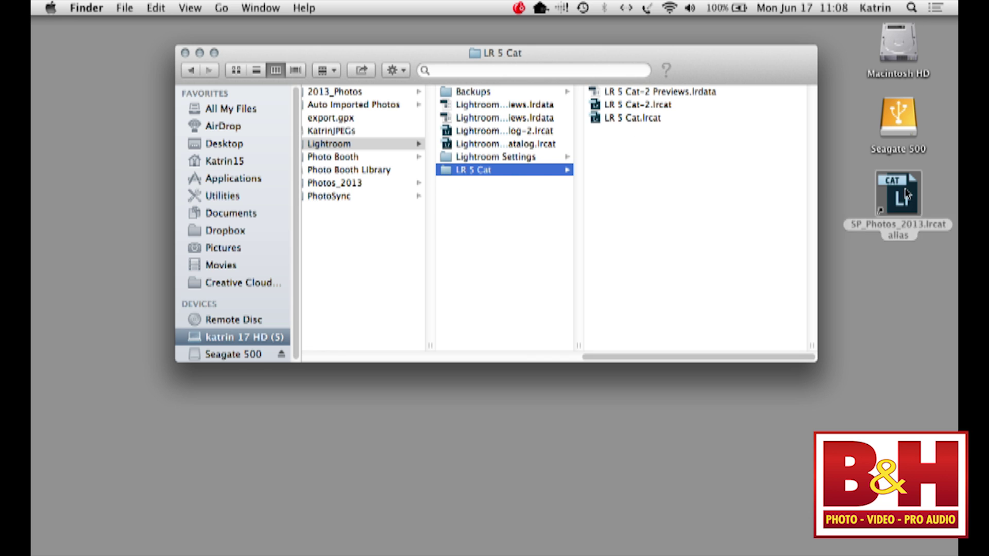
pyautogui.rightClick(902, 196)
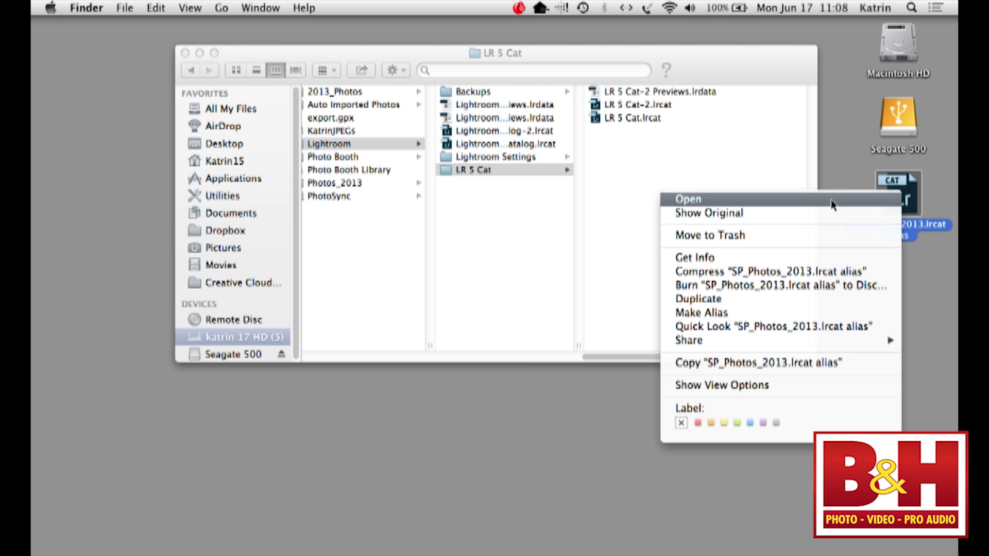
pyautogui.click(827, 215)
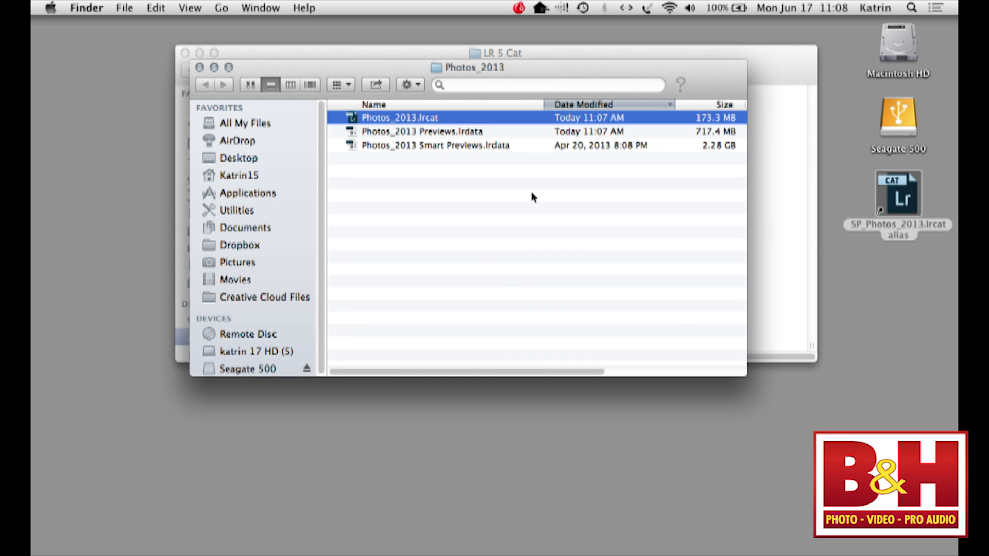
pyautogui.moveTo(745, 375); pyautogui.dragTo(834, 345)
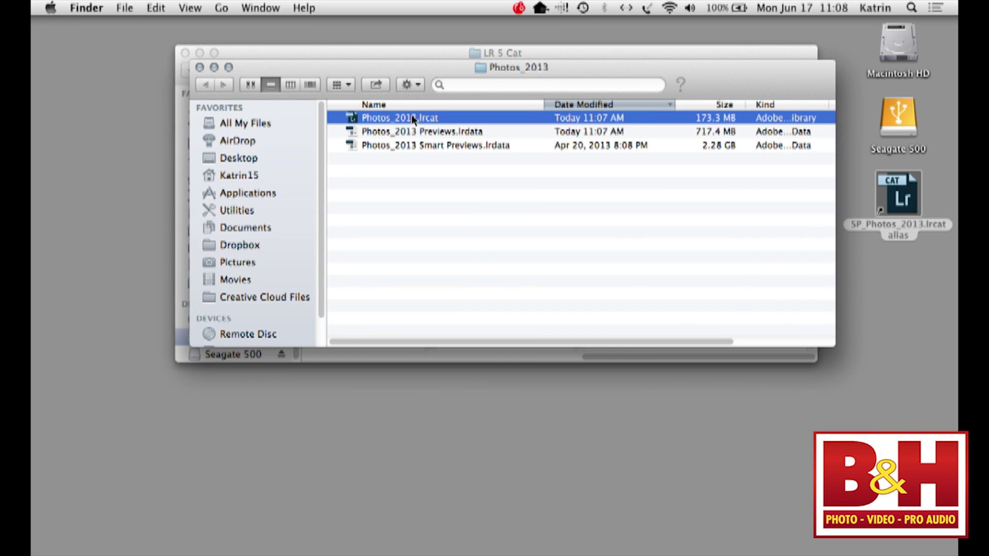
pyautogui.click(456, 132)
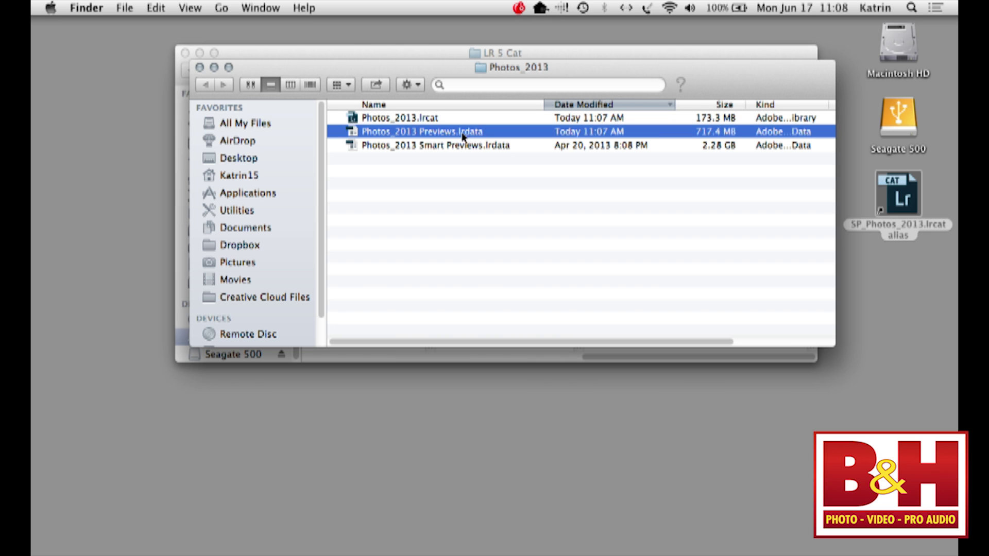
pyautogui.click(464, 145)
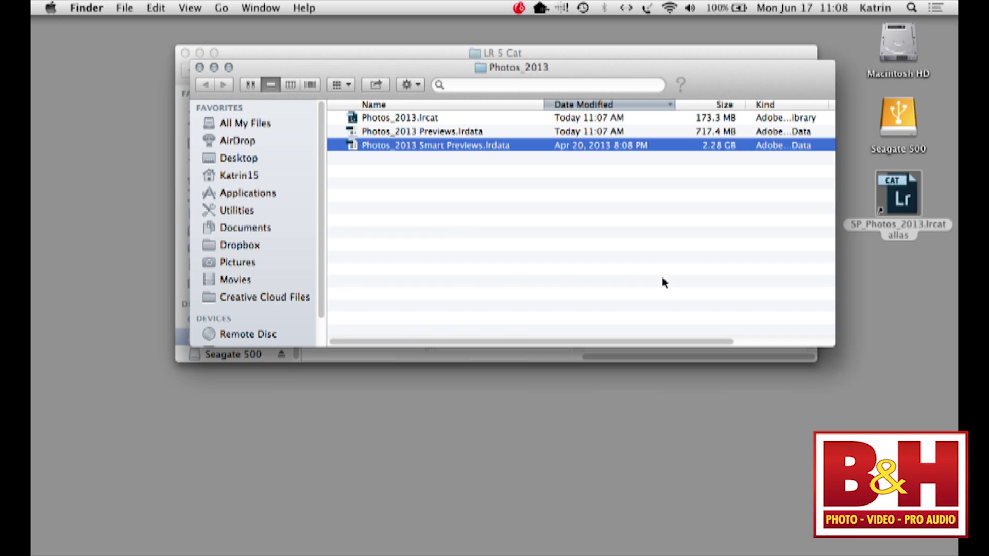
# Reopen the catalog in Lightroom from the desktop alias and select the barn photo in the 20120515_MendoMorningFog folder
pyautogui.doubleClick(895, 195)
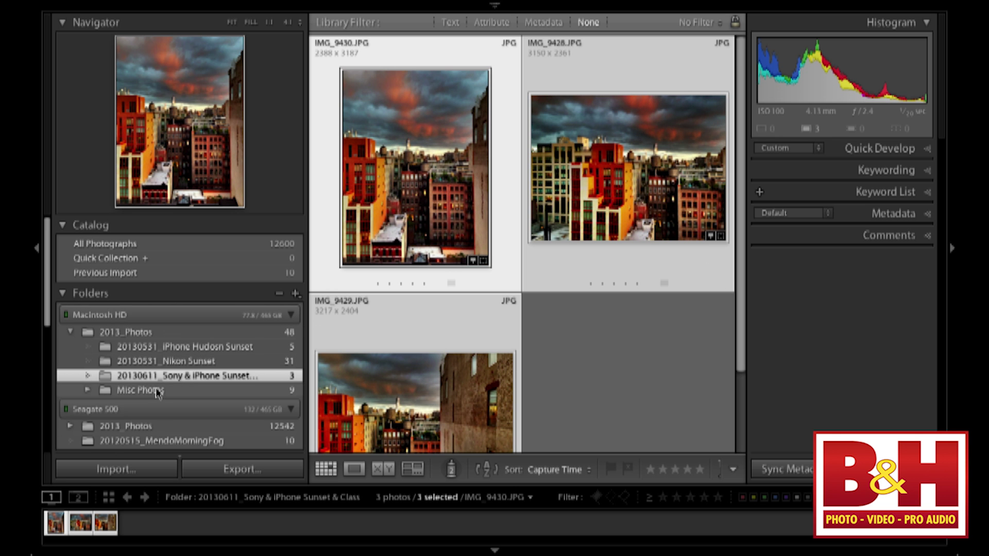
pyautogui.scroll(-3, 195, 384)
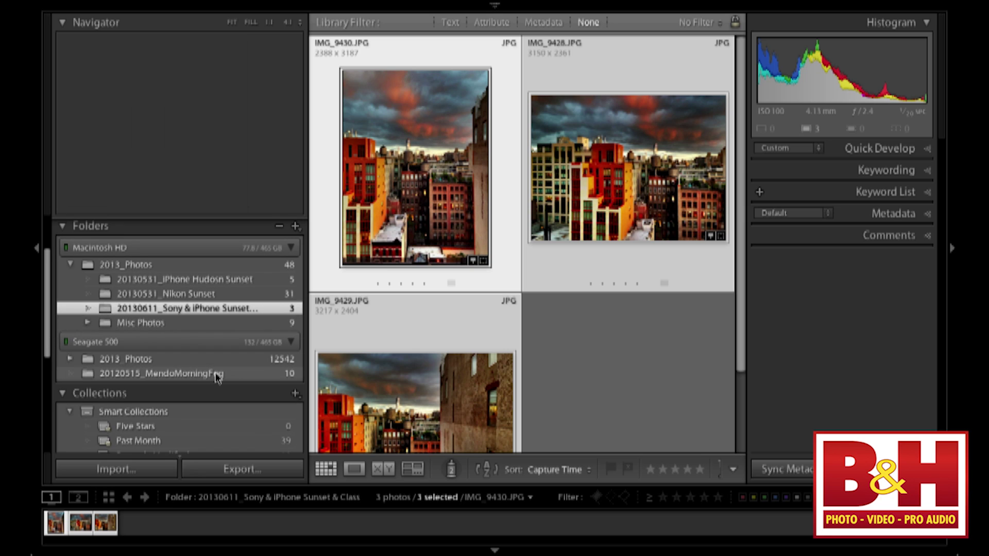
pyautogui.click(216, 374)
pyautogui.moveTo(737, 152); pyautogui.dragTo(692, 294)
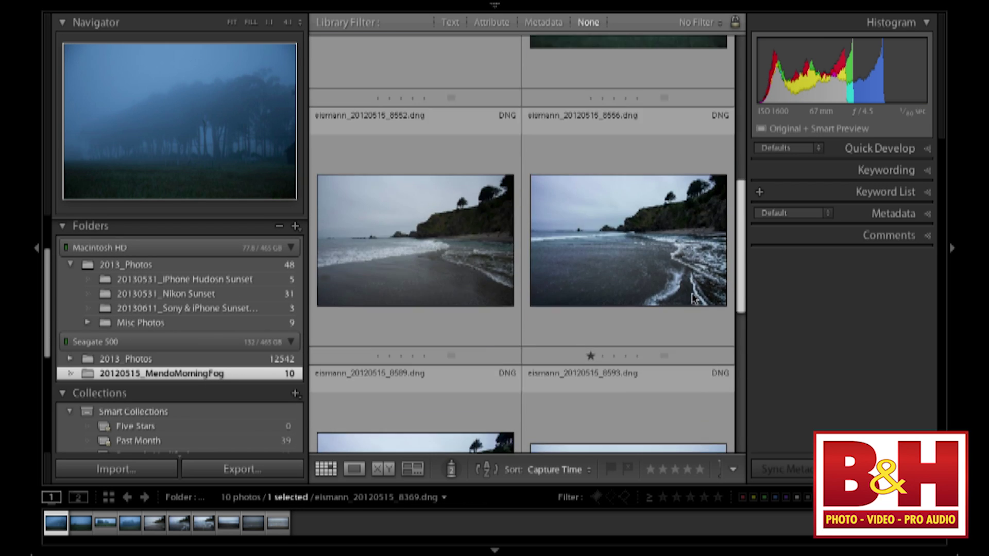
pyautogui.scroll(5, 693, 299)
pyautogui.click(464, 258)
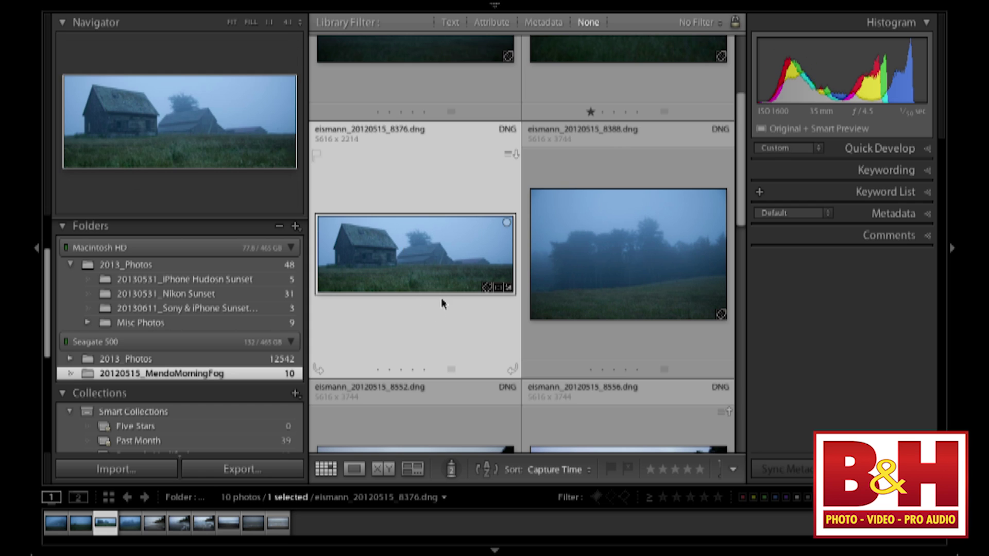
# Switch to Finder, eject the Seagate 500 drive and return to Lightroom
pyautogui.press('super+Tab')
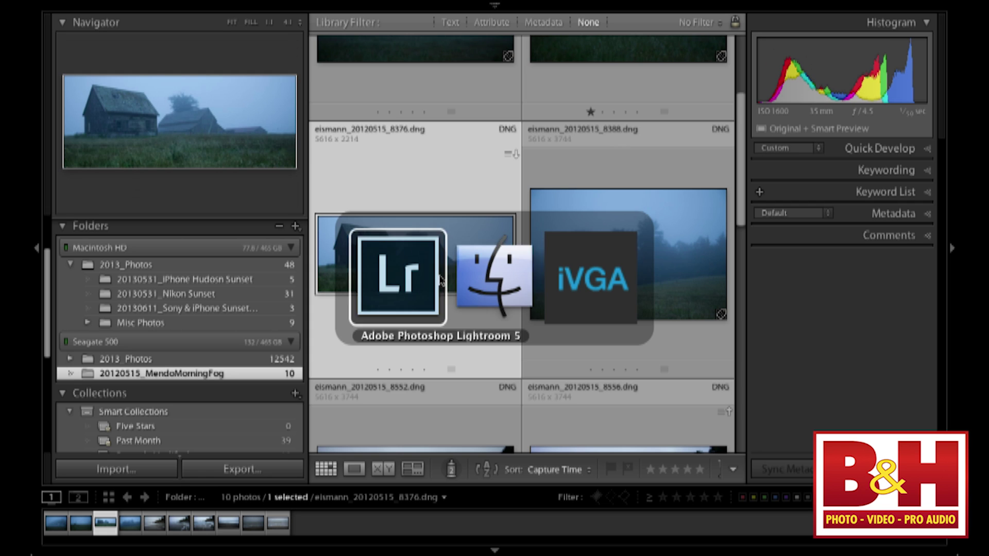
pyautogui.press('super+alt+h')
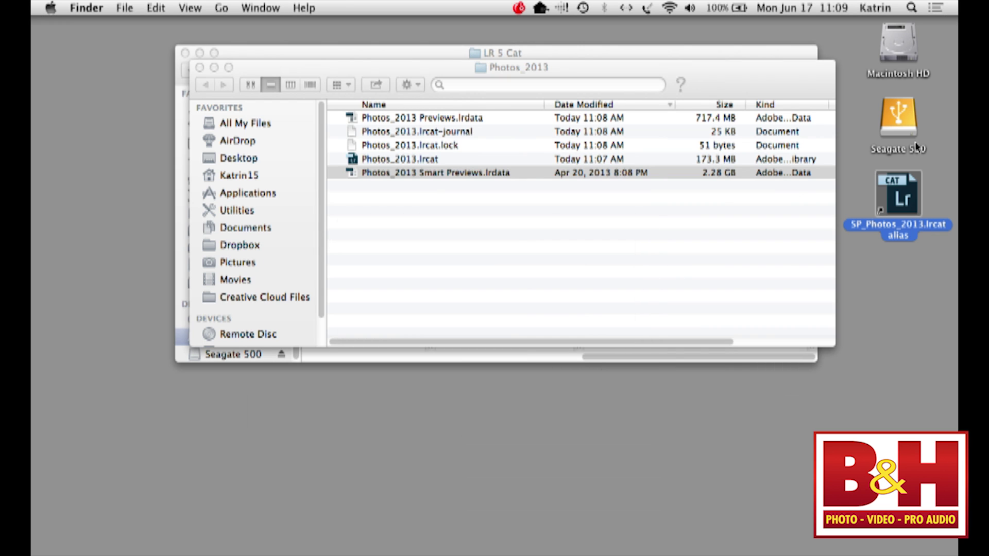
pyautogui.click(873, 117)
pyautogui.click(888, 125)
pyautogui.press('super+e')
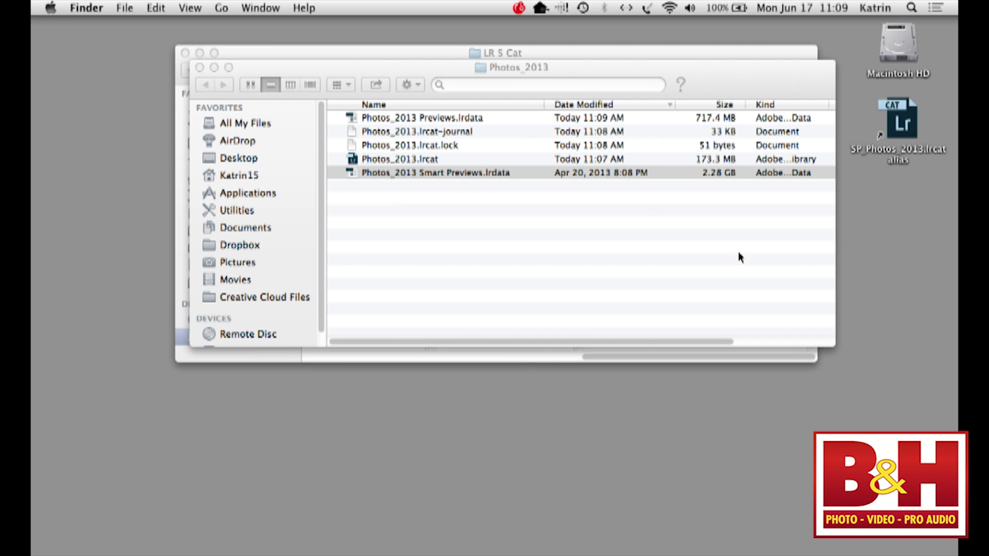
pyautogui.press('super+Tab')
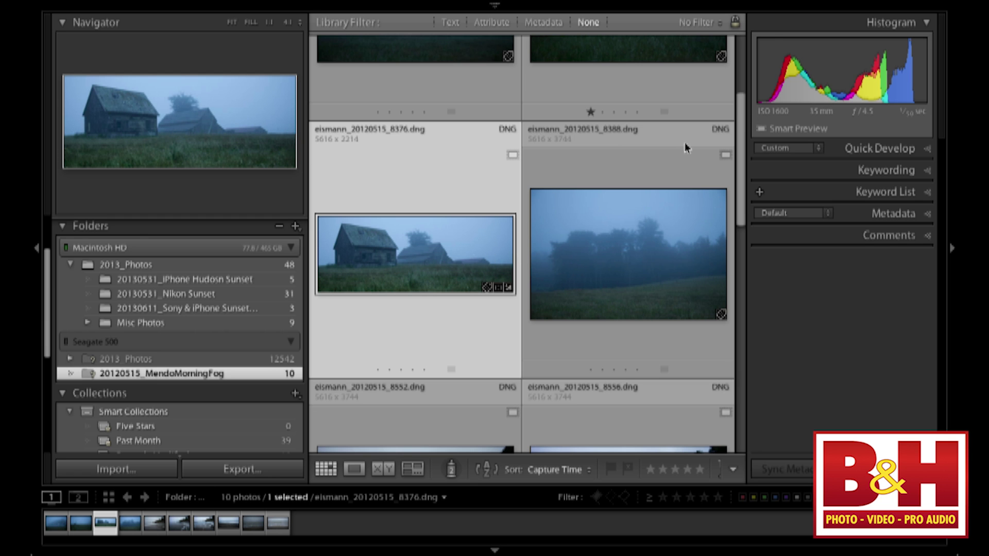
# Open the barn photo in the Develop module, show its Detail settings and zoom in on the front barn
pyautogui.press('d')
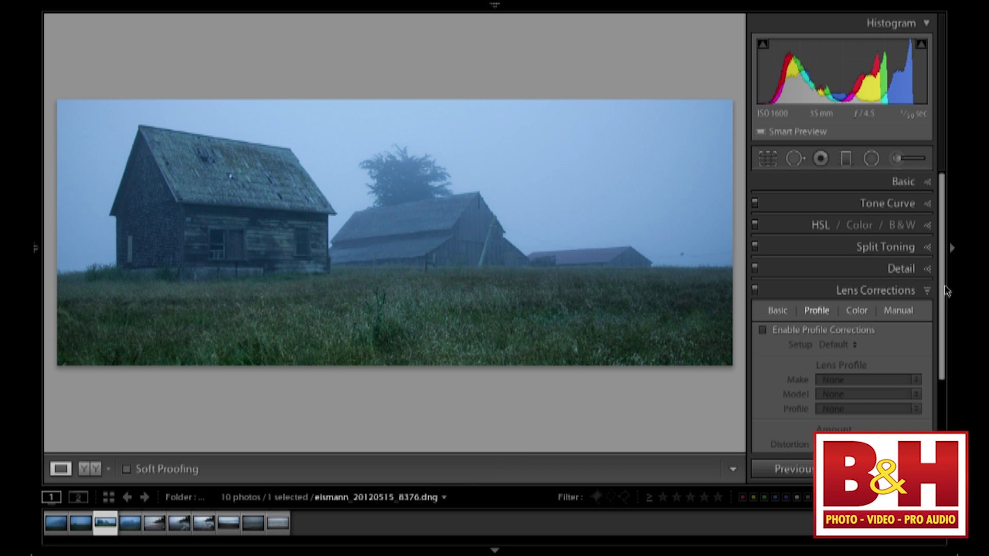
pyautogui.scroll(-3, 947, 288)
pyautogui.click(929, 238)
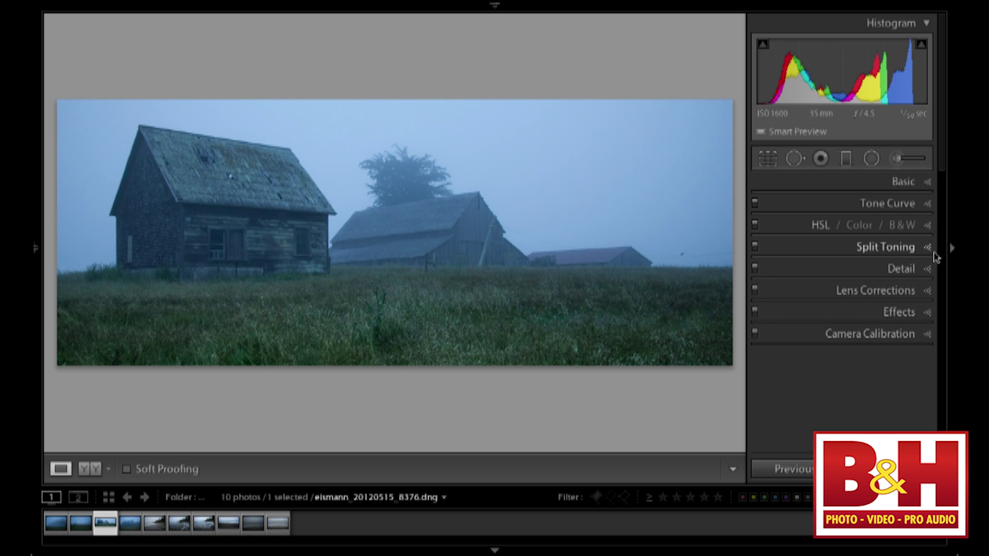
pyautogui.click(927, 269)
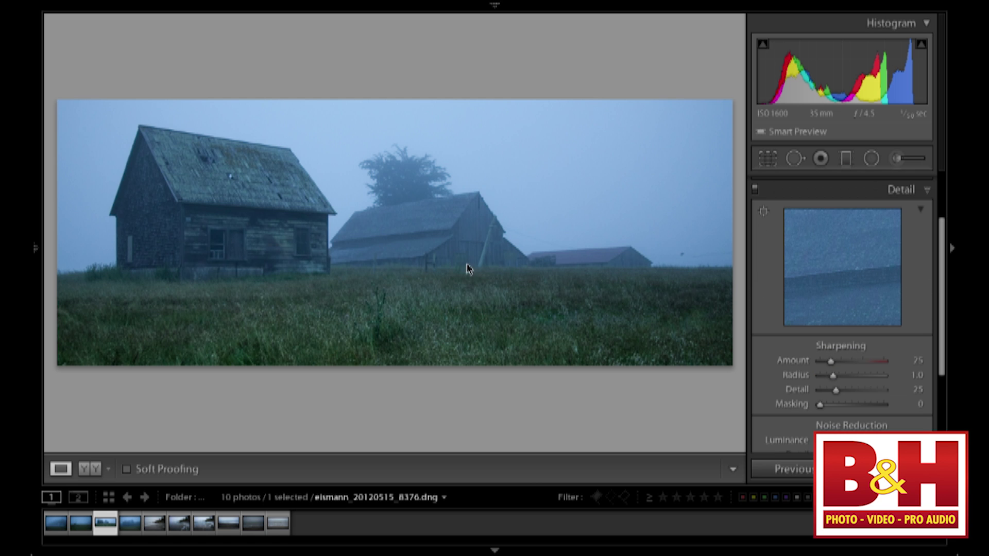
pyautogui.click(261, 203)
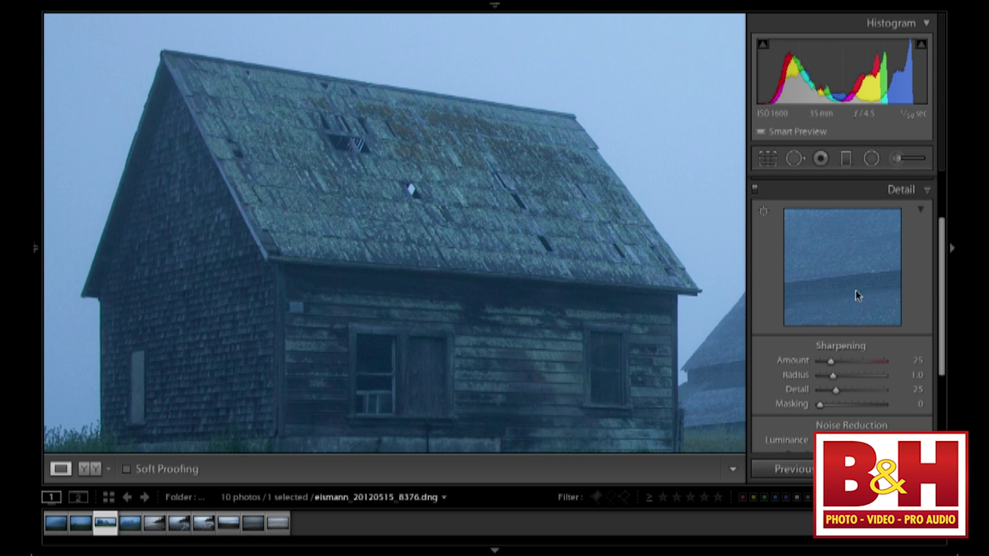
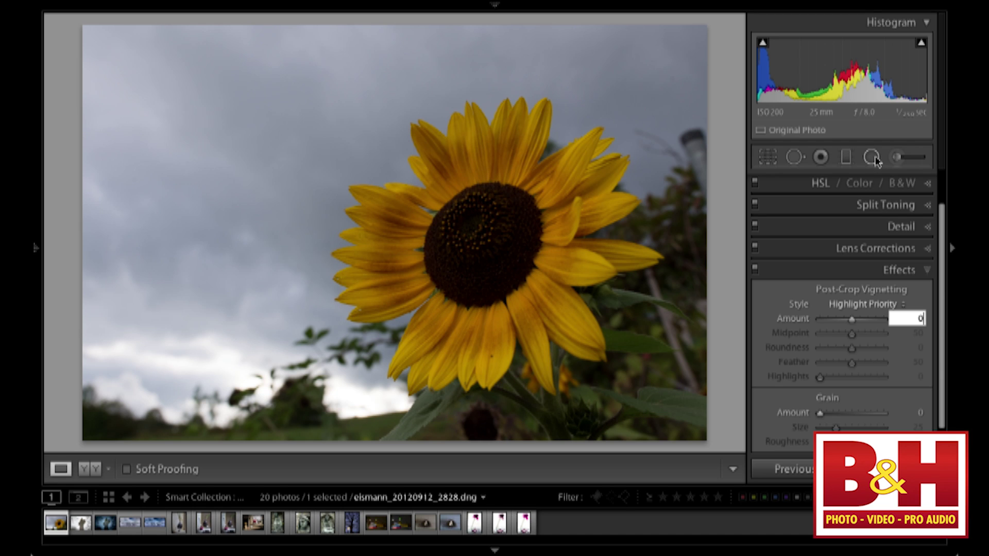
# Start the Radial Filter tool and add a radial filter that spans the whole sunflower photo
pyautogui.click(872, 157)
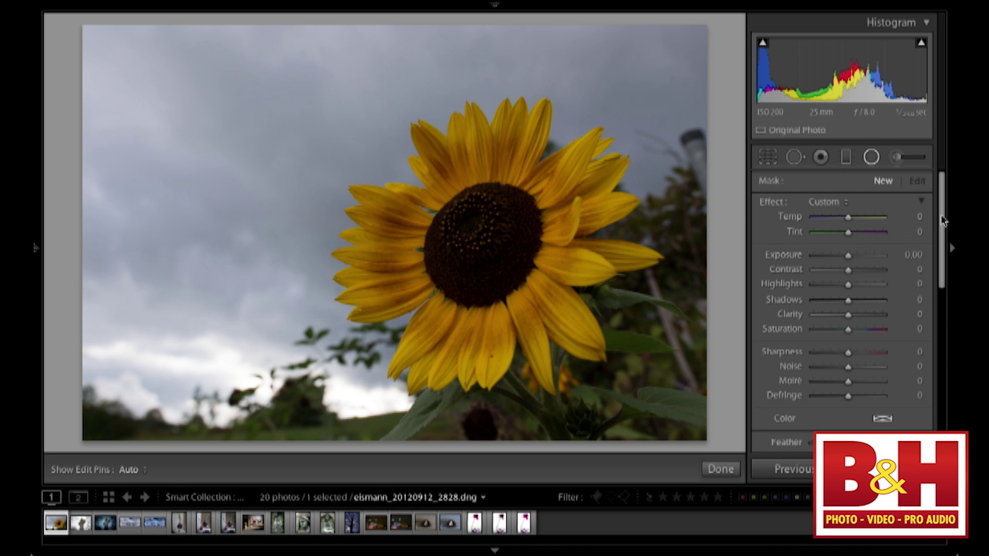
pyautogui.scroll(-1, 942, 220)
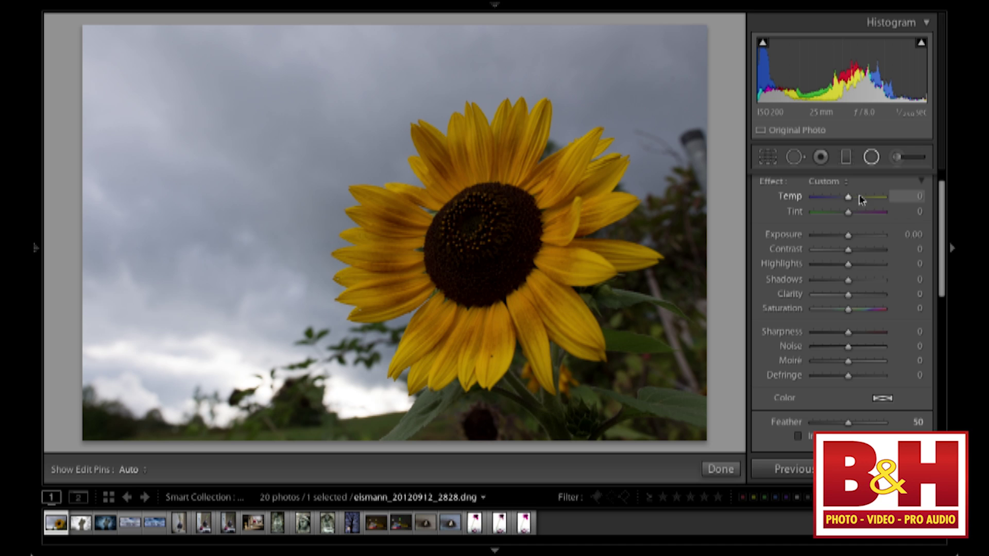
pyautogui.moveTo(943, 258); pyautogui.dragTo(937, 321)
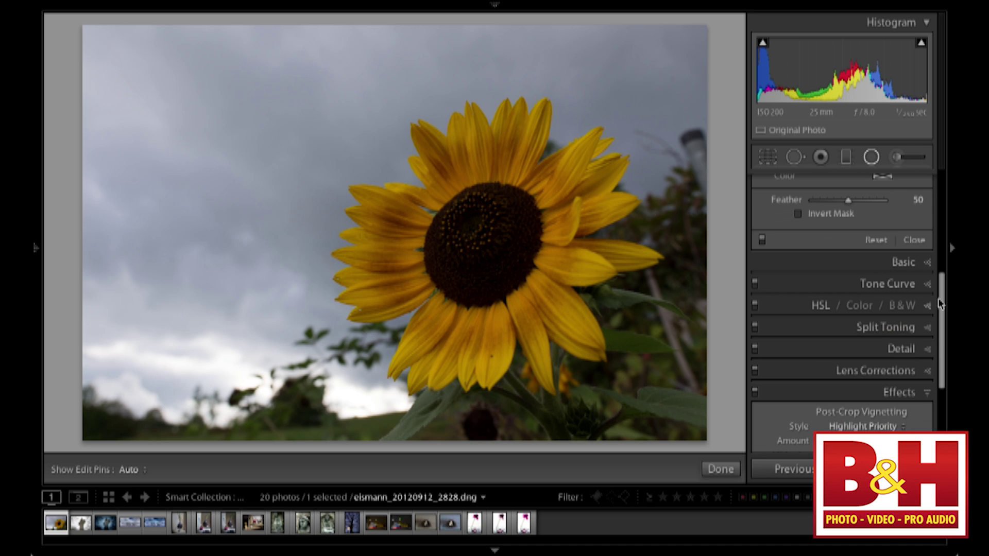
pyautogui.click(926, 263)
pyautogui.moveTo(939, 271); pyautogui.dragTo(929, 179)
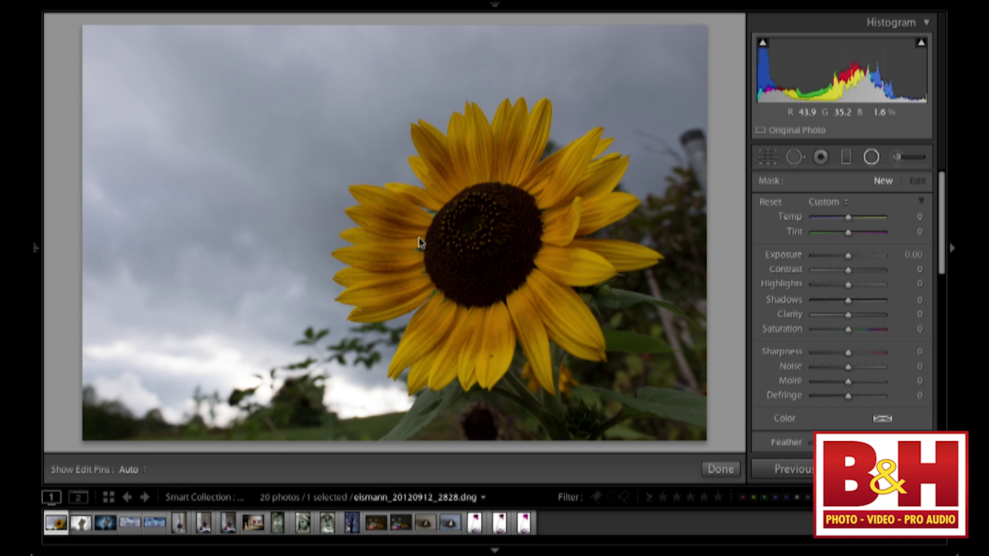
pyautogui.keyDown('ctrl'); pyautogui.doubleClick(420, 242); pyautogui.keyUp('ctrl')
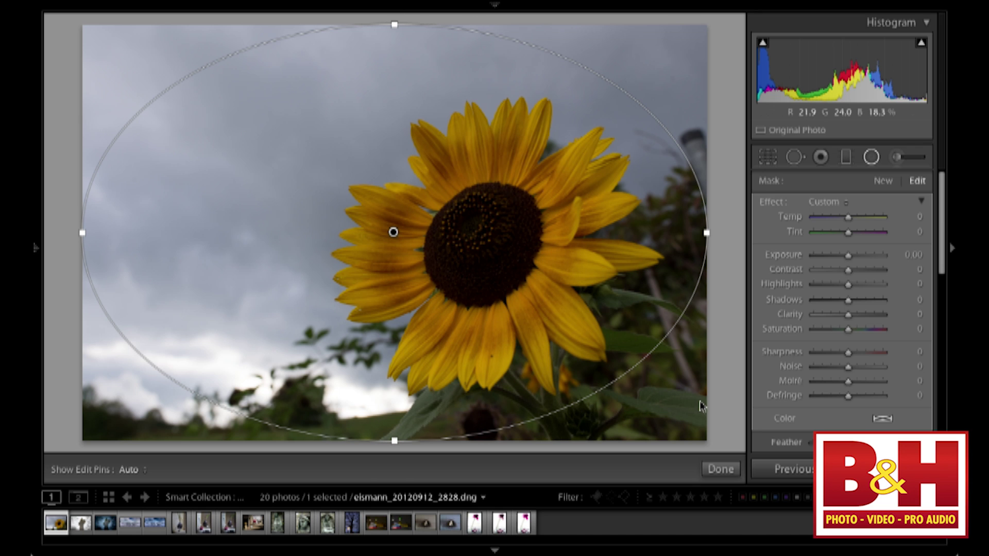
# Fit the radial filter's ellipse around the sunflower and set its Exposure to -1.53 and Temp to -31
pyautogui.moveTo(848, 256); pyautogui.dragTo(835, 256)
pyautogui.moveTo(85, 238); pyautogui.dragTo(154, 240)
pyautogui.moveTo(374, 263); pyautogui.dragTo(445, 255)
pyautogui.moveTo(228, 232); pyautogui.dragTo(238, 225)
pyautogui.moveTo(471, 23); pyautogui.dragTo(467, 36)
pyautogui.moveTo(497, 247); pyautogui.dragTo(509, 246)
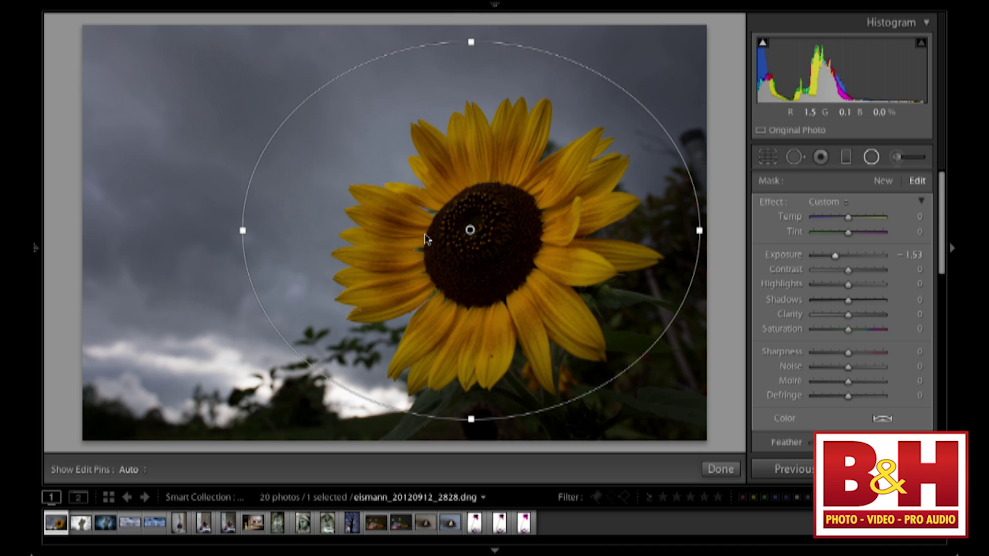
pyautogui.moveTo(242, 232); pyautogui.dragTo(243, 231)
pyautogui.moveTo(493, 253); pyautogui.dragTo(496, 257)
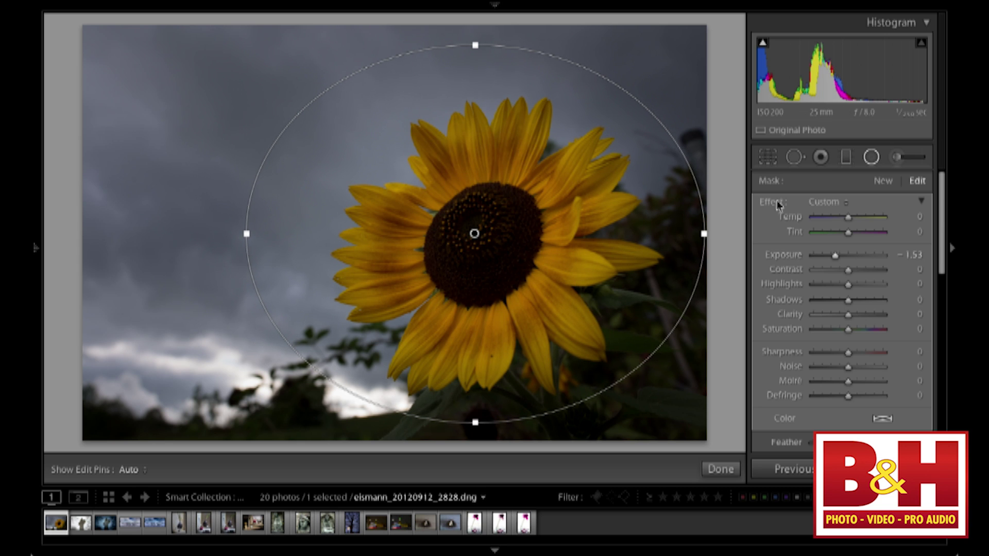
pyautogui.moveTo(848, 217); pyautogui.dragTo(838, 221)
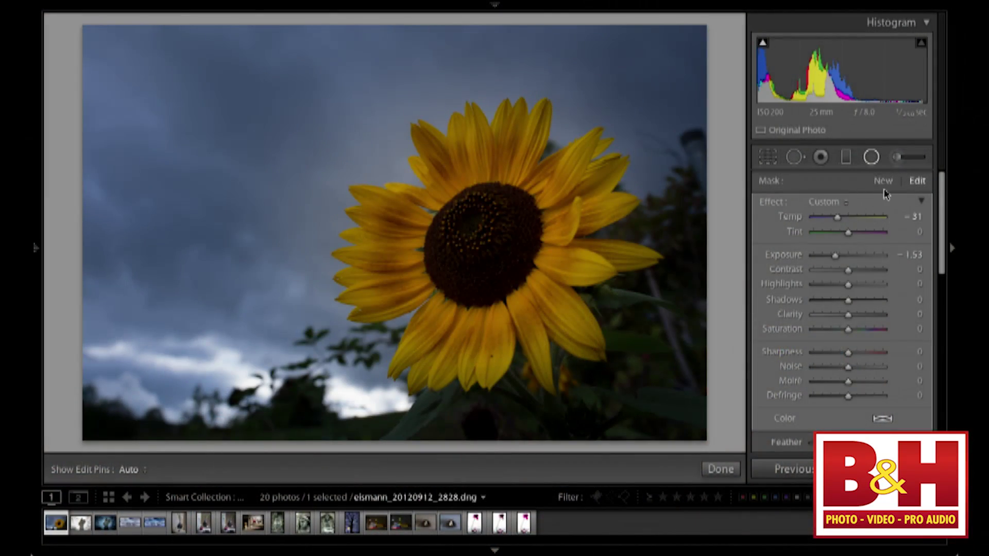
# Add a second radial filter around the sunflower's dark centre and invert its mask so the effect applies inside
pyautogui.click(883, 182)
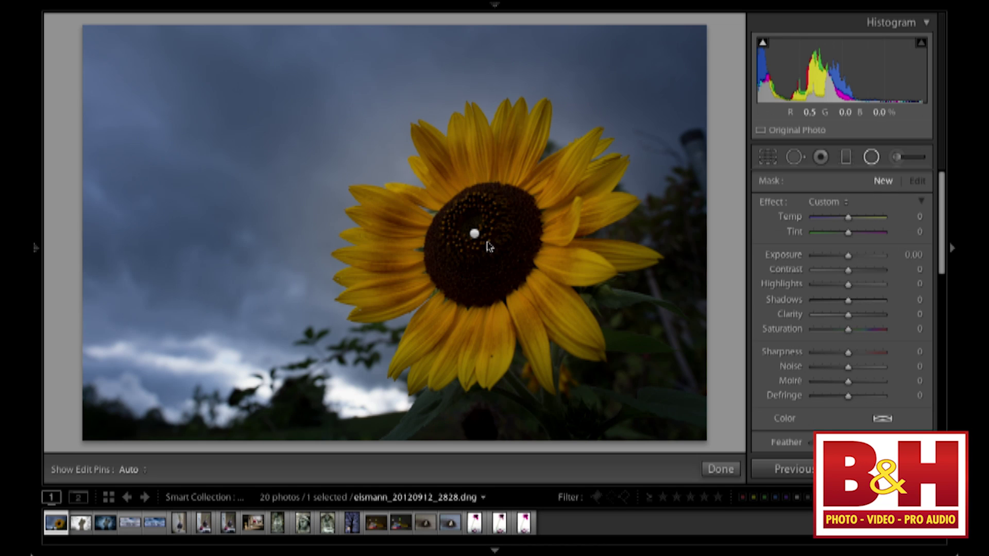
pyautogui.moveTo(479, 241); pyautogui.dragTo(412, 309)
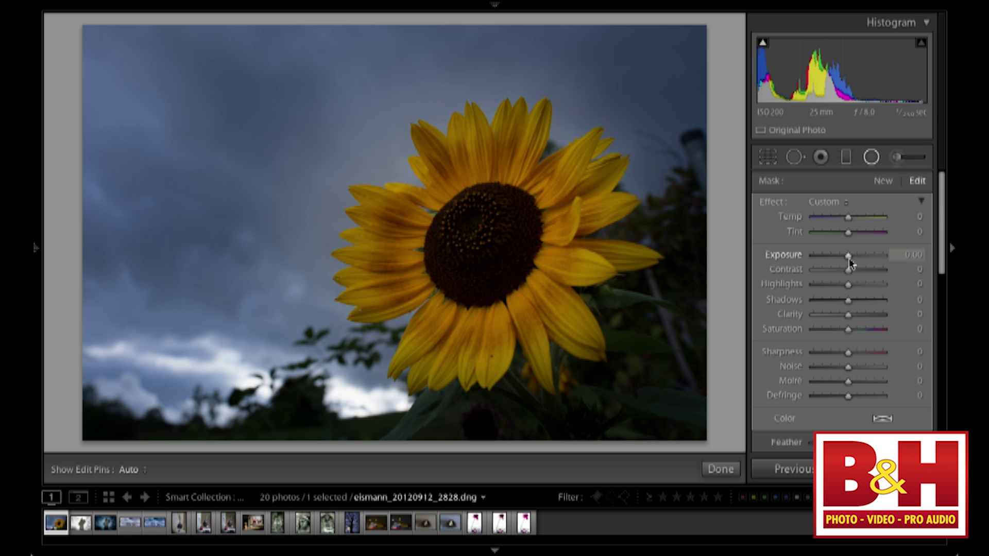
pyautogui.moveTo(854, 260)
pyautogui.mouseDown()
pyautogui.moveTo(840, 257)
pyautogui.moveTo(864, 257)
pyautogui.moveTo(843, 256)
pyautogui.moveTo(856, 260)
pyautogui.mouseUp()
pyautogui.moveTo(942, 247); pyautogui.dragTo(941, 259)
pyautogui.scroll(-2, 942, 263)
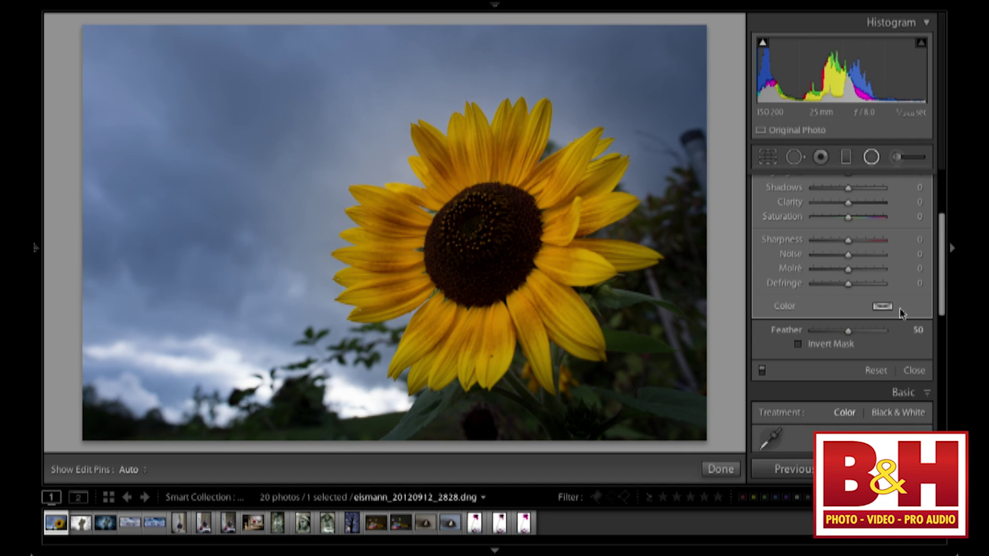
pyautogui.click(802, 344)
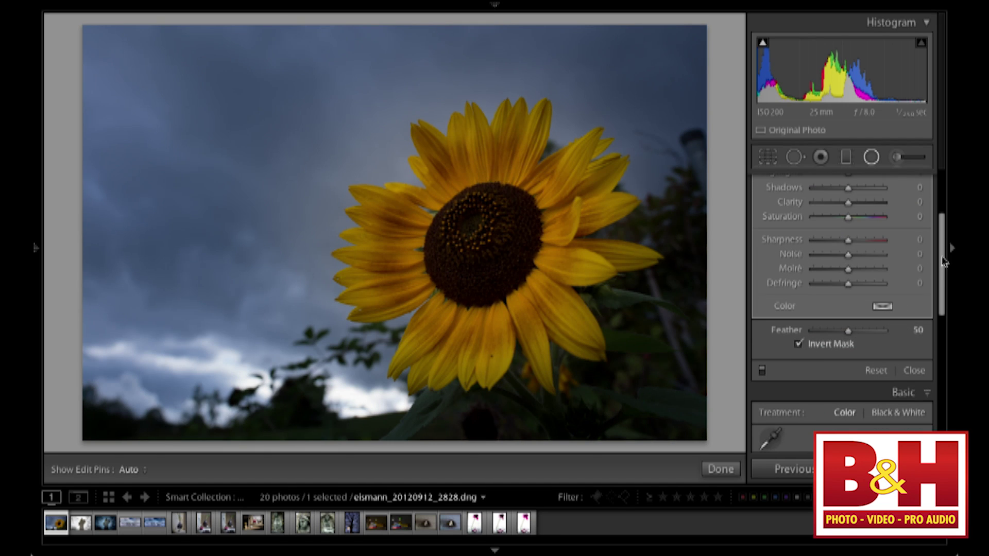
# Set the centre filter's Exposure to 1.93 and Clarity to 49
pyautogui.scroll(3, 912, 208)
pyautogui.moveTo(855, 225); pyautogui.dragTo(874, 227)
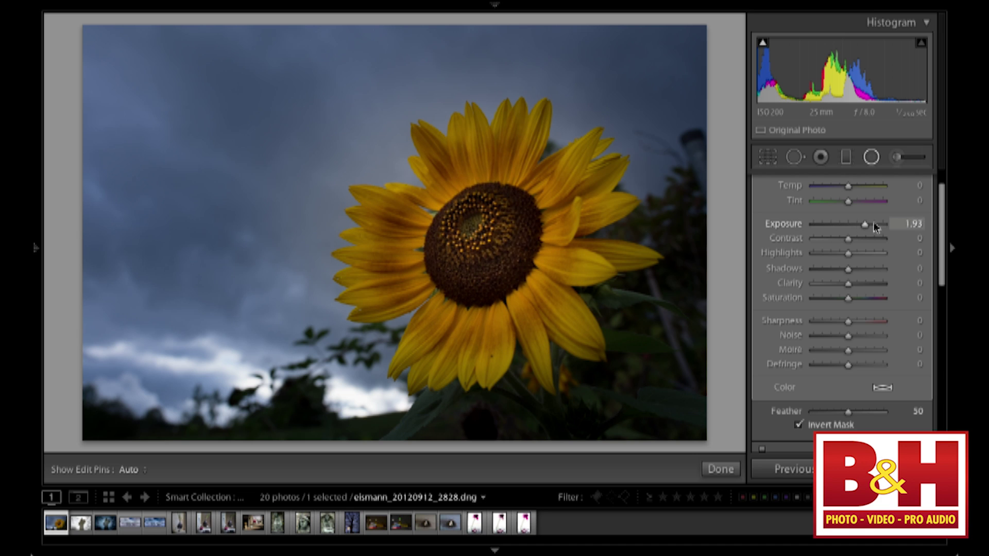
pyautogui.moveTo(851, 283); pyautogui.dragTo(868, 280)
pyautogui.scroll(-1, 941, 249)
pyautogui.moveTo(942, 249); pyautogui.dragTo(942, 245)
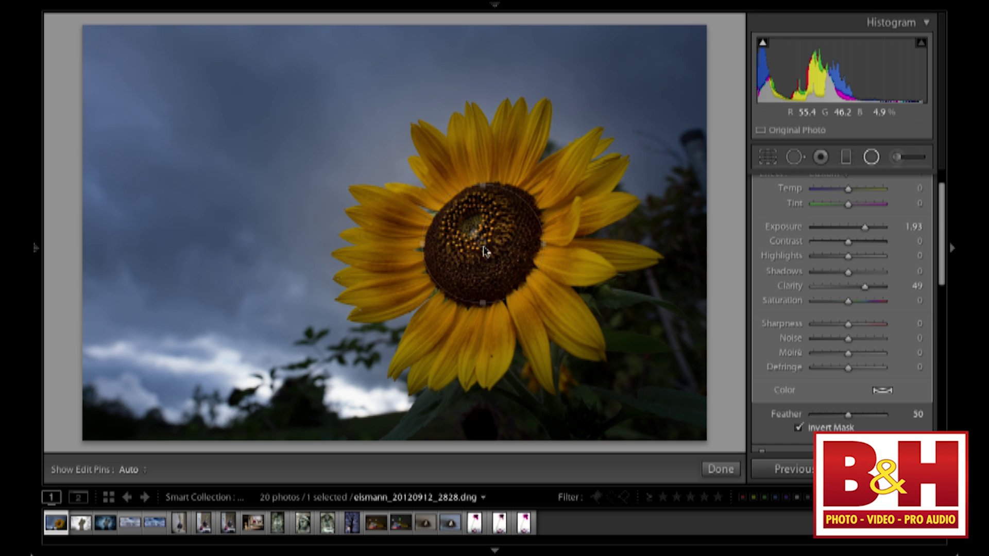
# Try the centre filter's Feather at 100 and at 0 to compare the edge softness
pyautogui.moveTo(944, 247); pyautogui.dragTo(936, 278)
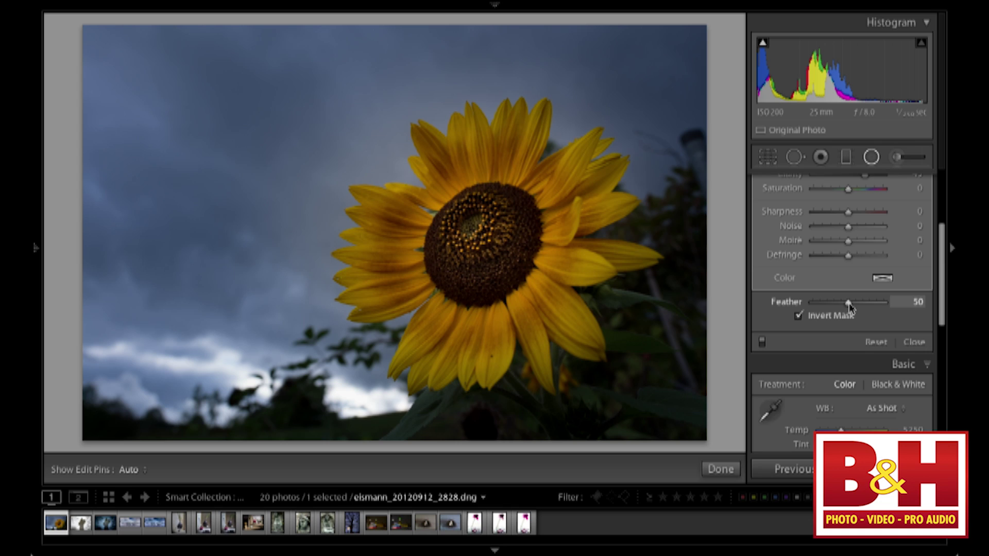
pyautogui.moveTo(848, 303); pyautogui.dragTo(875, 302)
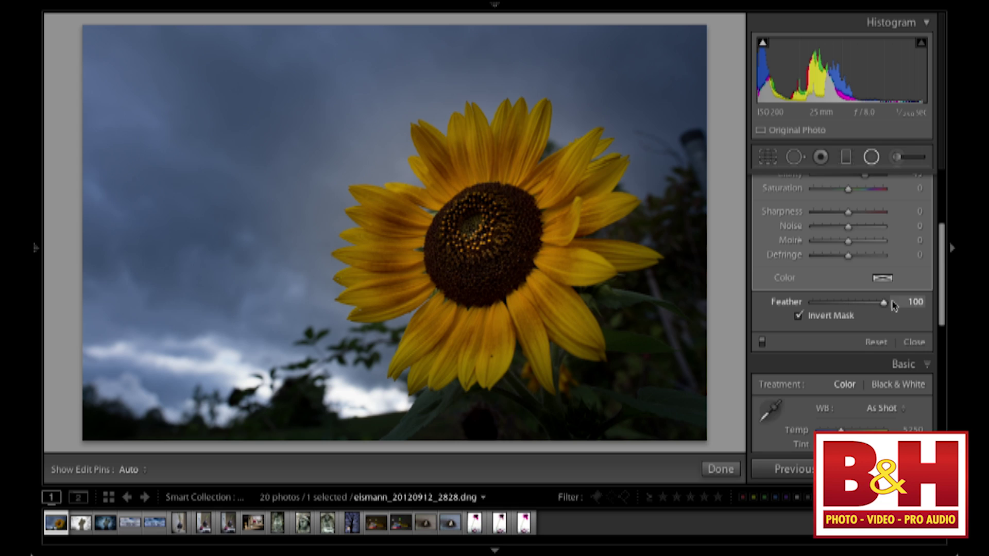
pyautogui.moveTo(885, 307); pyautogui.dragTo(803, 311)
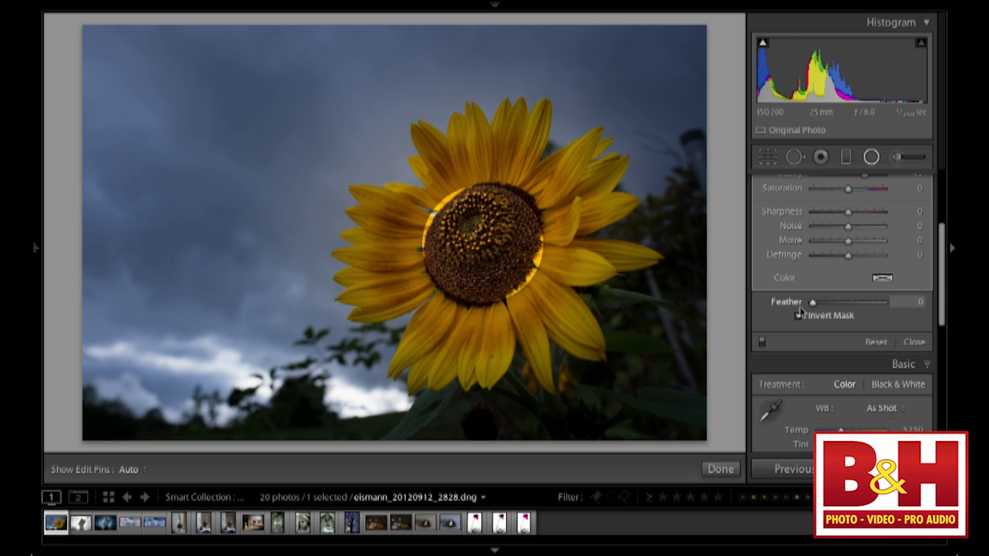
# Adjust the centre filter's ellipse to fit the flower's seed head and set Feather to 53
pyautogui.moveTo(516, 263); pyautogui.dragTo(545, 248)
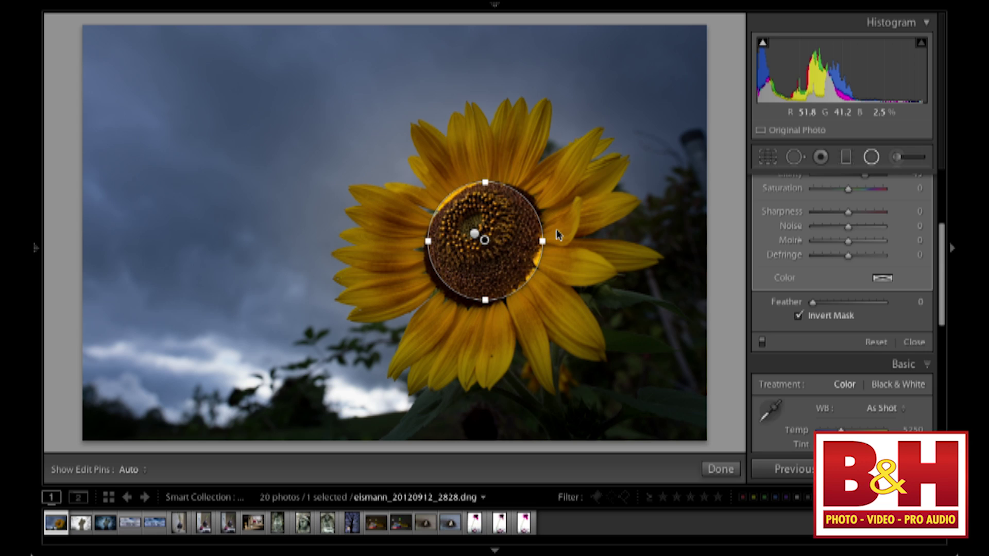
pyautogui.moveTo(553, 242); pyautogui.dragTo(557, 249)
pyautogui.moveTo(828, 308); pyautogui.dragTo(854, 304)
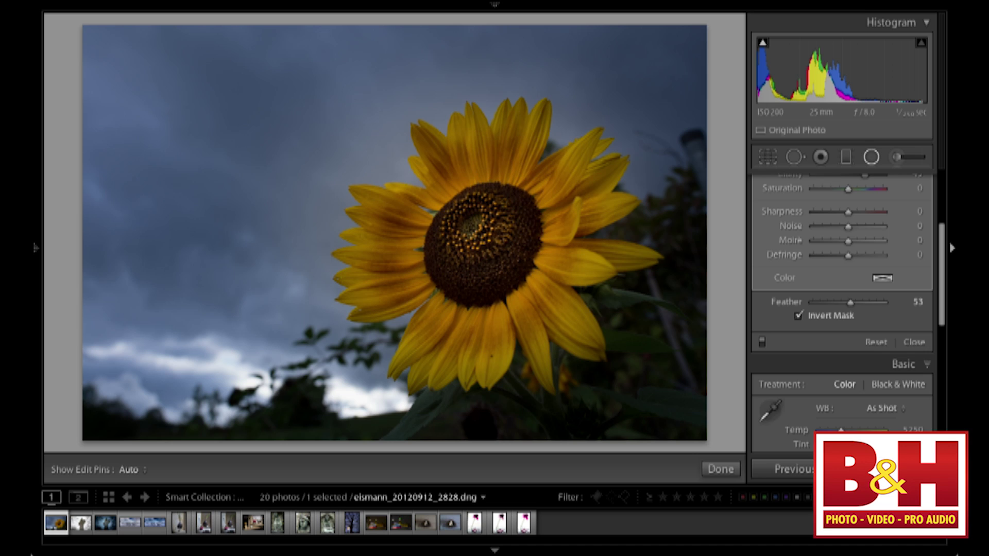
# Hide the side panels and compare the sunflower photo before and after, side by side
pyautogui.press('Tab')
pyautogui.press('y')
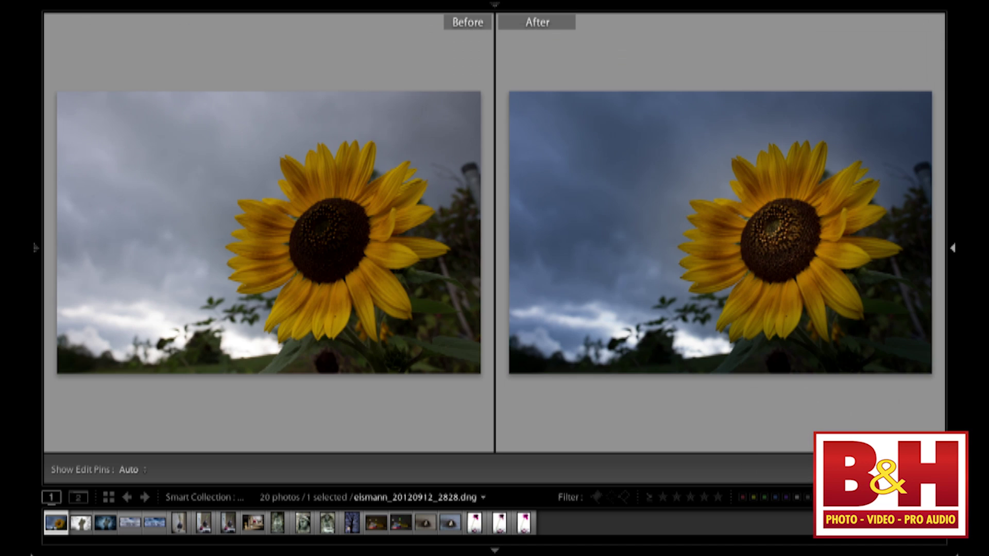
pyautogui.moveTo(781, 413)
pyautogui.moveTo(706, 413)
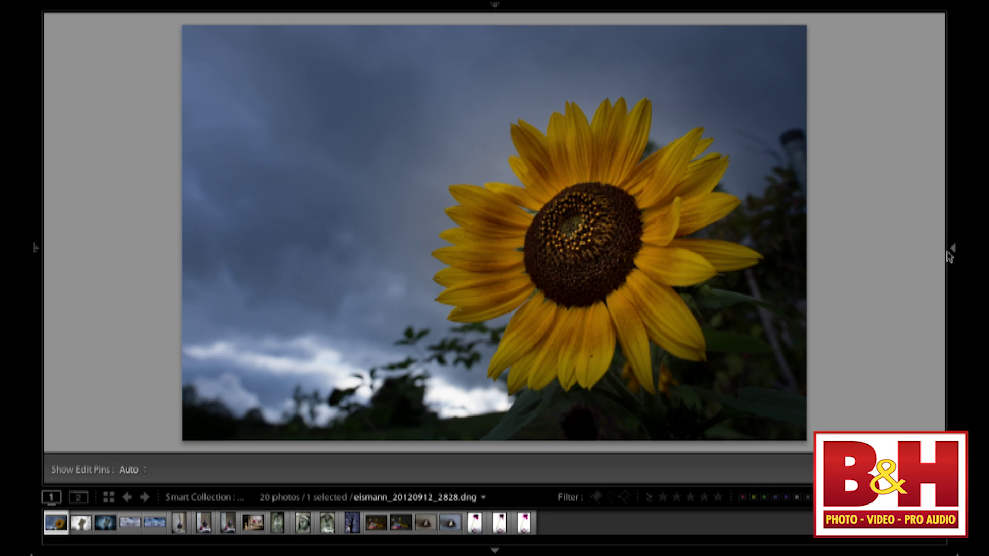
# Return to the Library grid, find the tree and street lamp photo and open it in Develop with the adjustment panels shown
pyautogui.press('g')
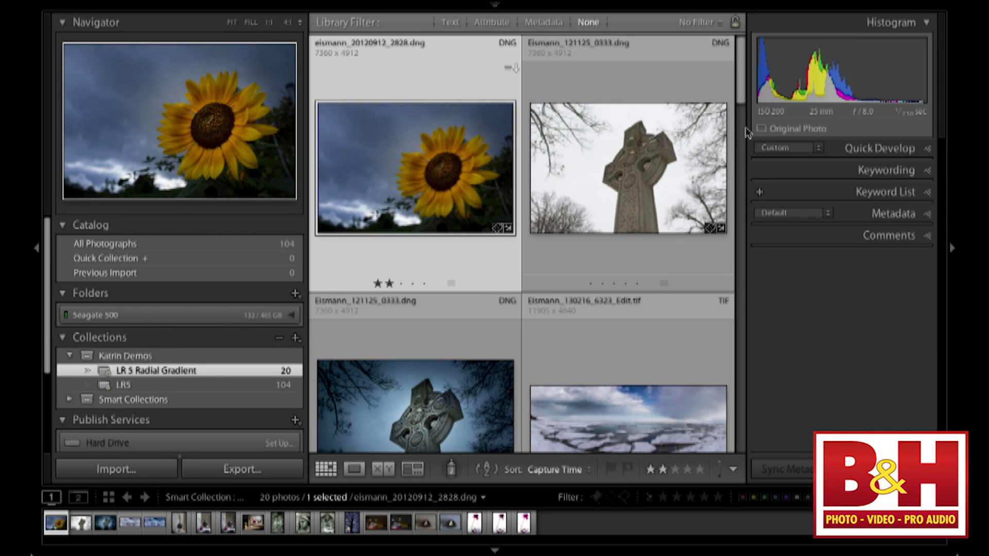
pyautogui.moveTo(741, 99); pyautogui.dragTo(739, 372)
pyautogui.moveTo(748, 329); pyautogui.dragTo(739, 309)
pyautogui.click(519, 253)
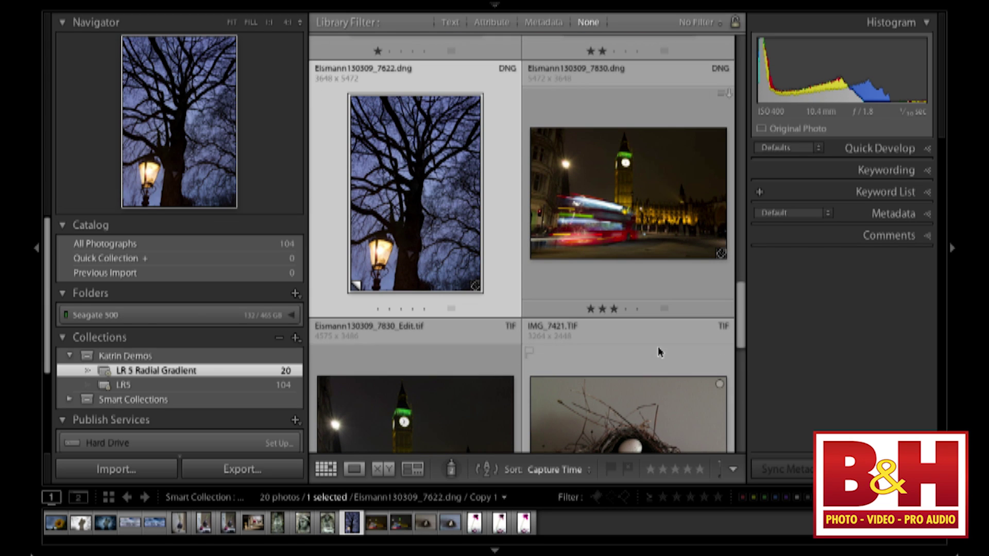
pyautogui.press('d')
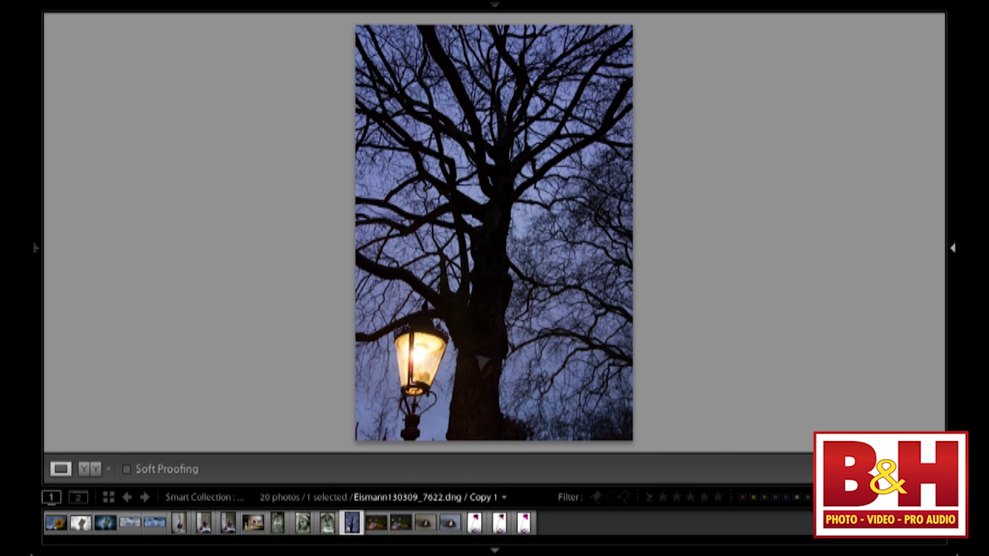
pyautogui.click(952, 248)
# Draw a radial filter ellipse around the glowing street lamp
pyautogui.click(871, 156)
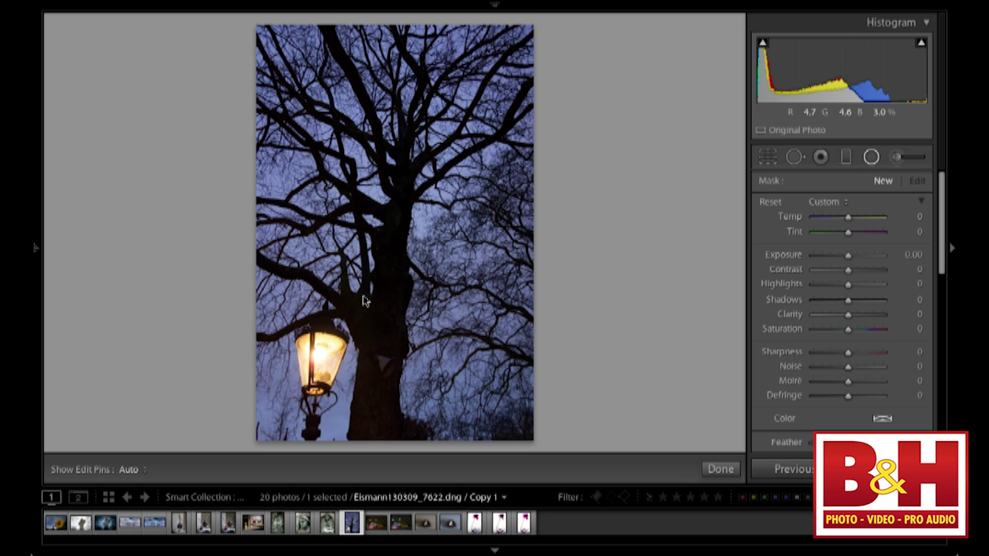
pyautogui.moveTo(364, 296); pyautogui.dragTo(256, 435)
pyautogui.moveTo(326, 347); pyautogui.dragTo(328, 345)
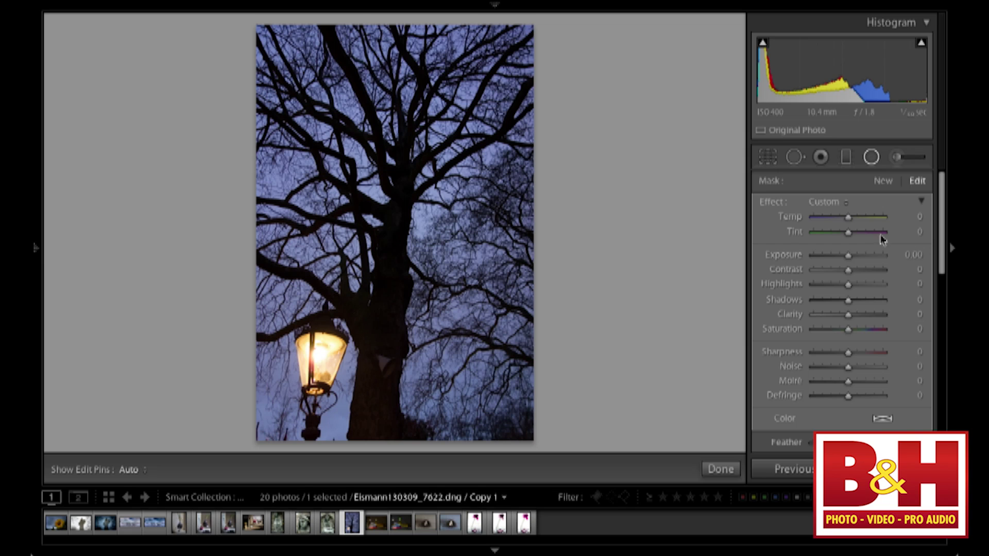
# Set the lamp filter's Exposure to -1.08, Clarity to -41 and Sharpness to -100
pyautogui.moveTo(844, 256); pyautogui.dragTo(838, 256)
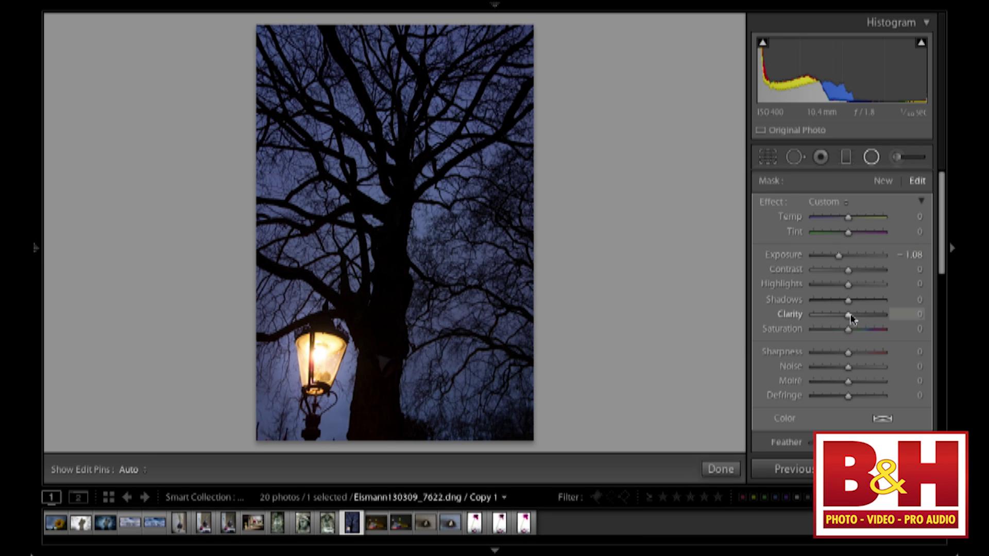
pyautogui.moveTo(848, 314)
pyautogui.mouseDown()
pyautogui.moveTo(801, 316)
pyautogui.moveTo(843, 319)
pyautogui.mouseUp()
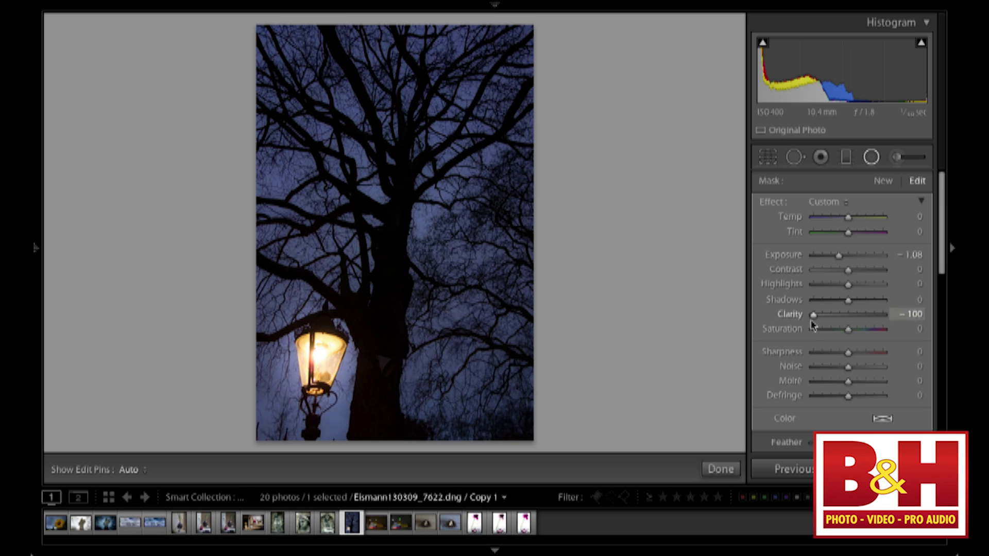
pyautogui.click(849, 315)
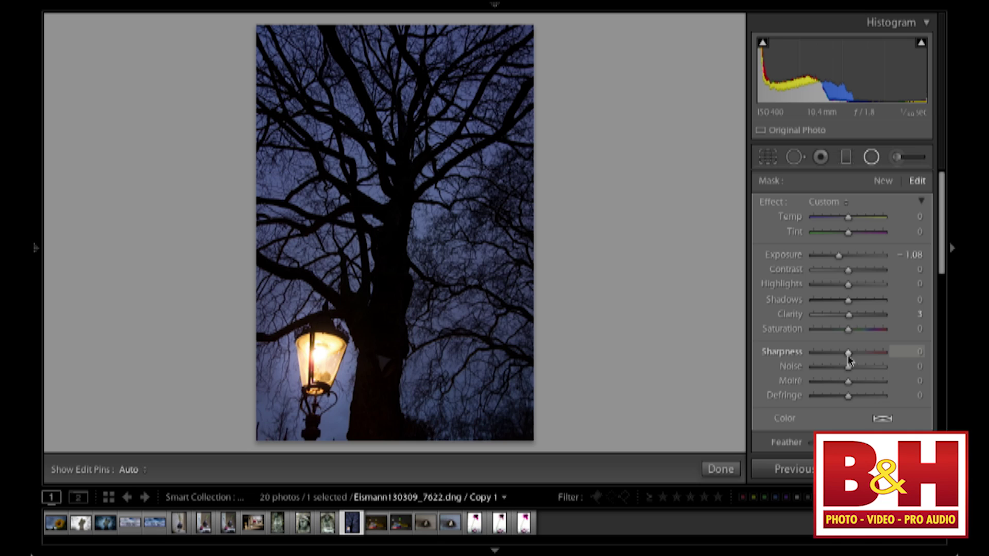
pyautogui.moveTo(840, 355); pyautogui.dragTo(792, 358)
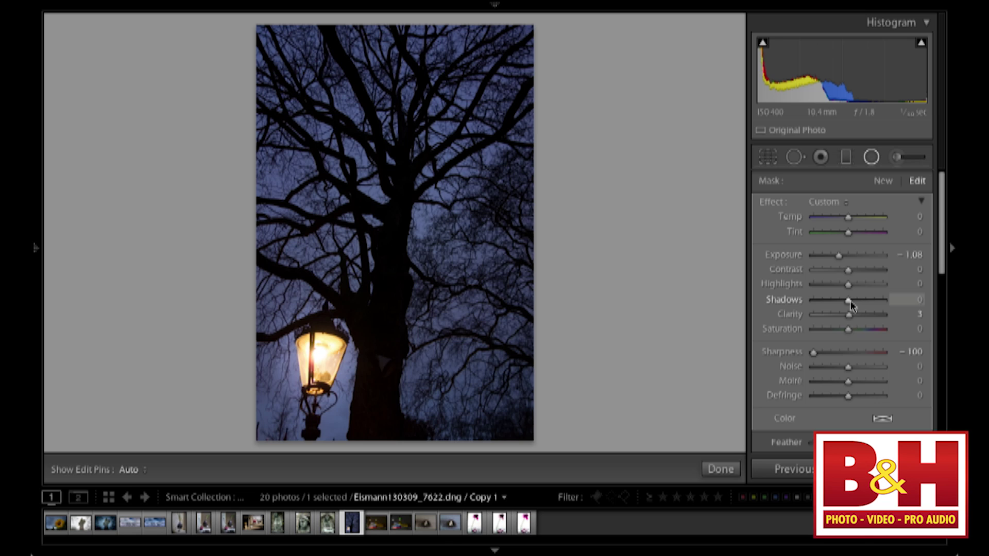
pyautogui.moveTo(839, 314); pyautogui.dragTo(830, 314)
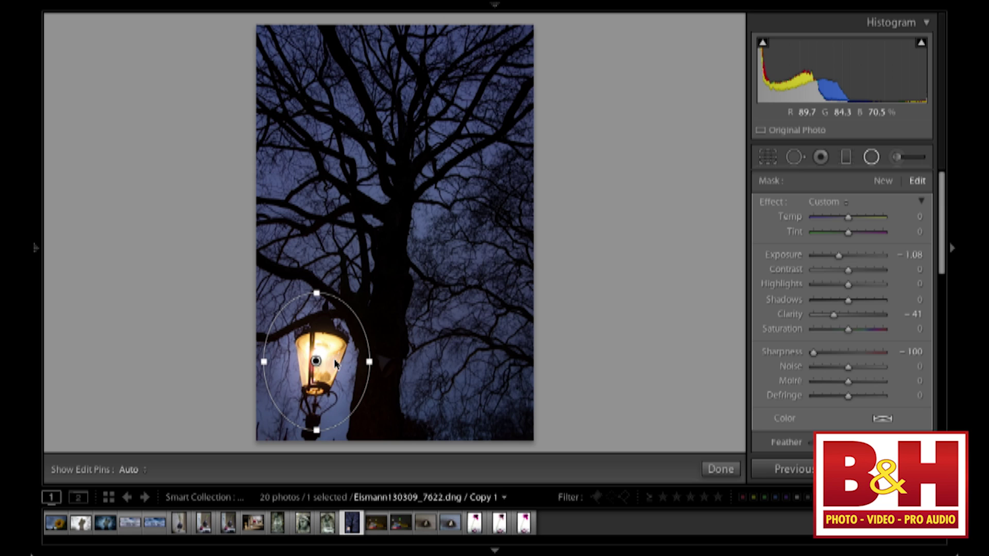
# Duplicate the radial filter around the street lamp in place to strengthen its effect
pyautogui.press('alt')
pyautogui.keyDown('alt'); pyautogui.keyDown('super'); pyautogui.click(317, 361); pyautogui.keyUp('super'); pyautogui.keyUp('alt')
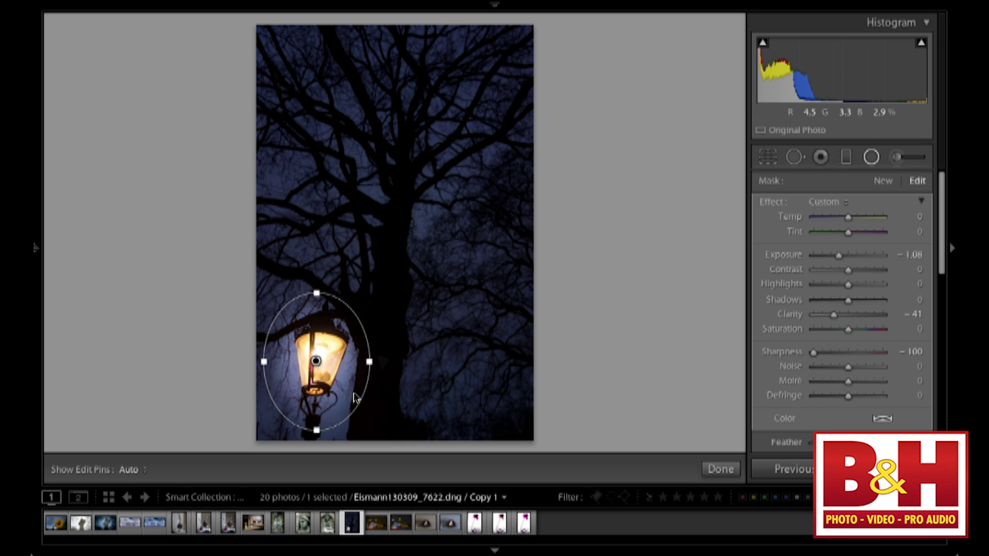
pyautogui.moveTo(335, 364)
pyautogui.mouseDown()
pyautogui.moveTo(348, 361)
pyautogui.moveTo(337, 373)
pyautogui.moveTo(343, 366)
pyautogui.mouseUp()
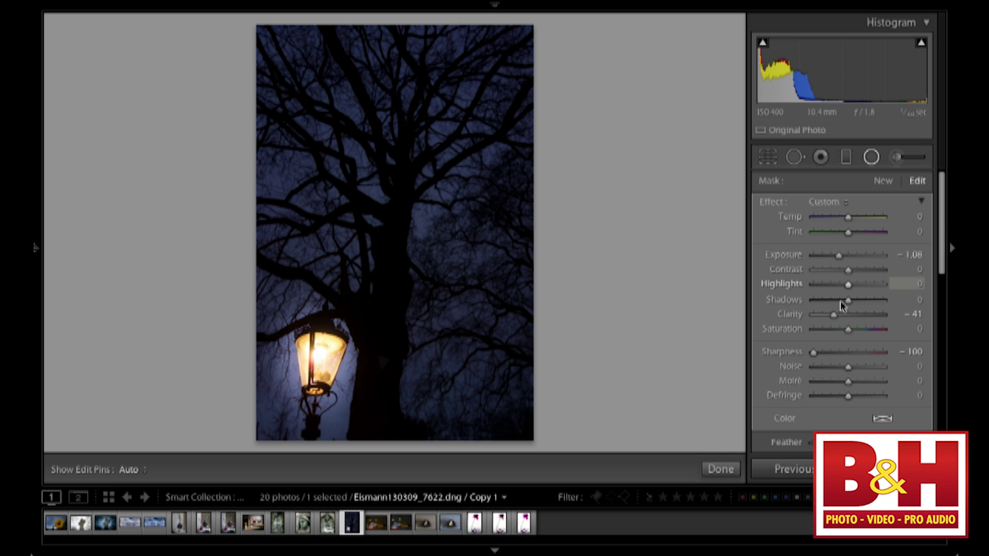
# Set the duplicated lamp filter's Exposure to -0.20 and Clarity to -100, and compare the photo before and after
pyautogui.moveTo(839, 254); pyautogui.dragTo(847, 255)
pyautogui.moveTo(834, 314); pyautogui.dragTo(808, 317)
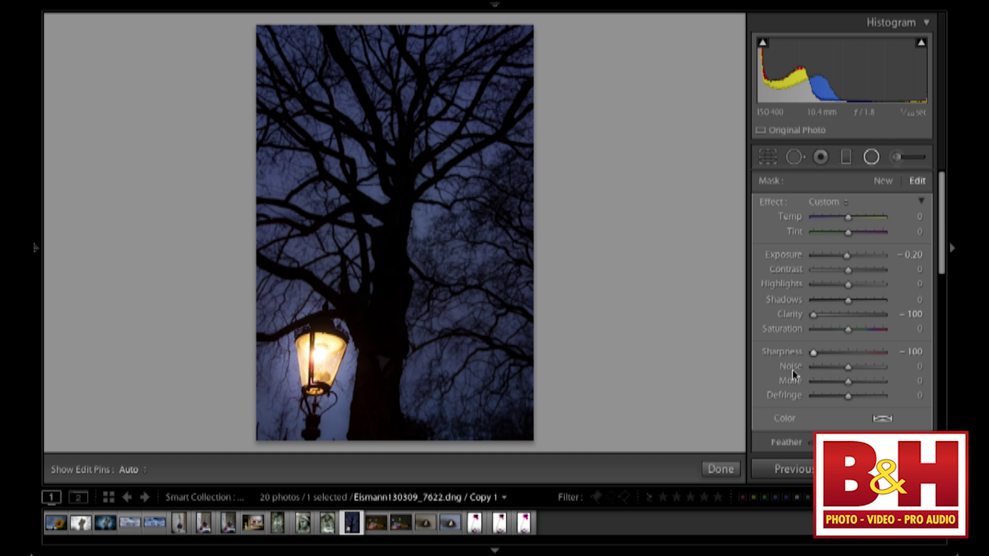
pyautogui.moveTo(645, 390)
pyautogui.press('y')
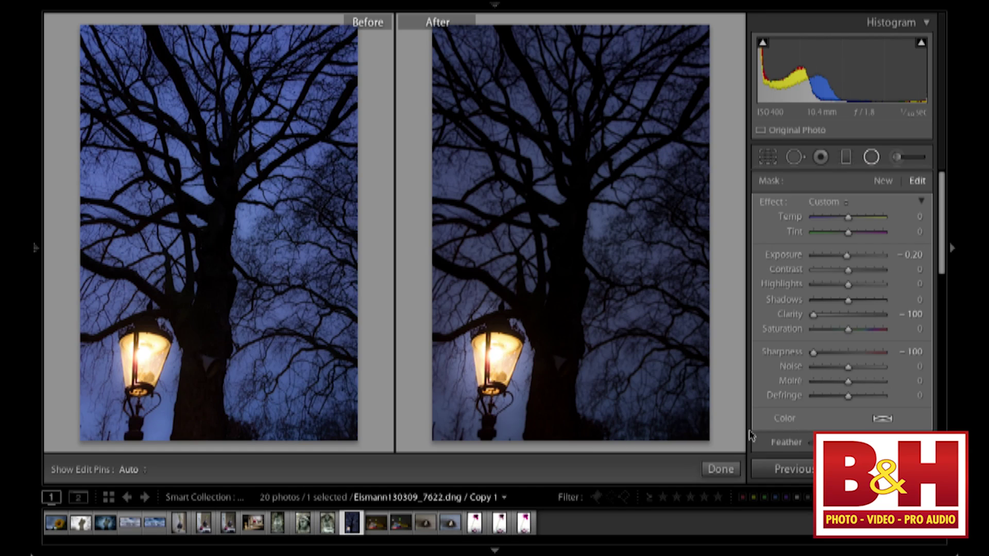
# Leave the street lamp photo's before/after comparison and open the virtual copy of the apple, fork and onion still life in Develop
pyautogui.moveTo(724, 424)
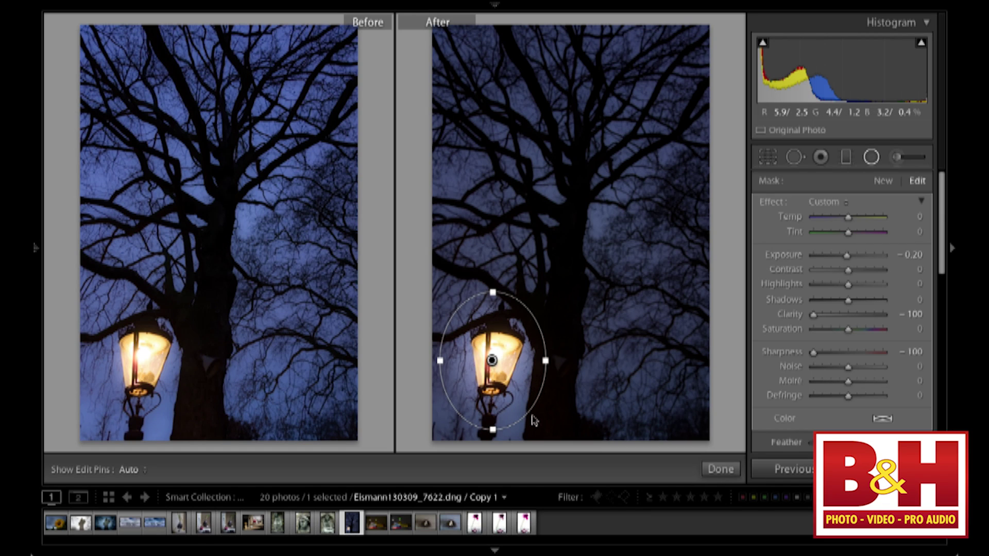
pyautogui.press('y')
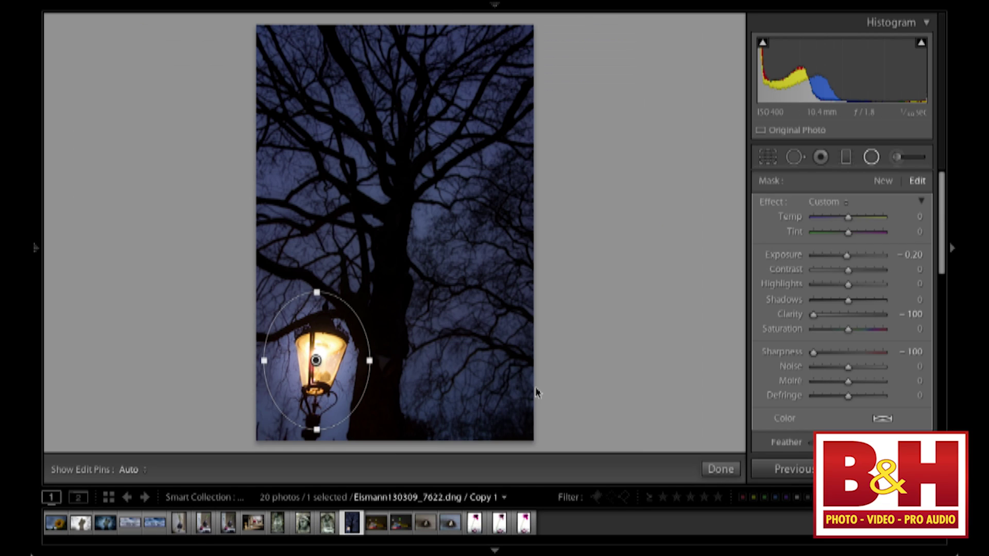
pyautogui.press('g')
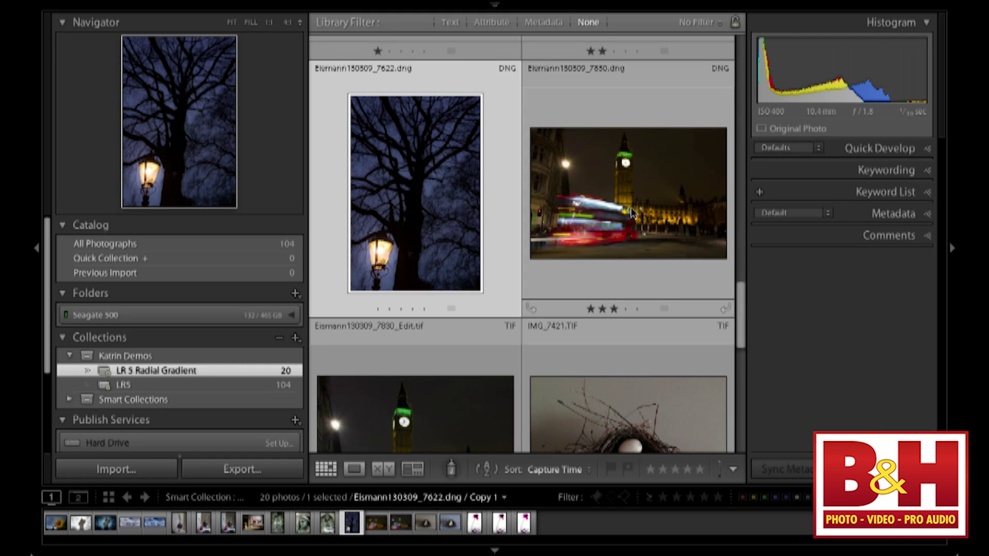
pyautogui.moveTo(743, 304); pyautogui.dragTo(745, 165)
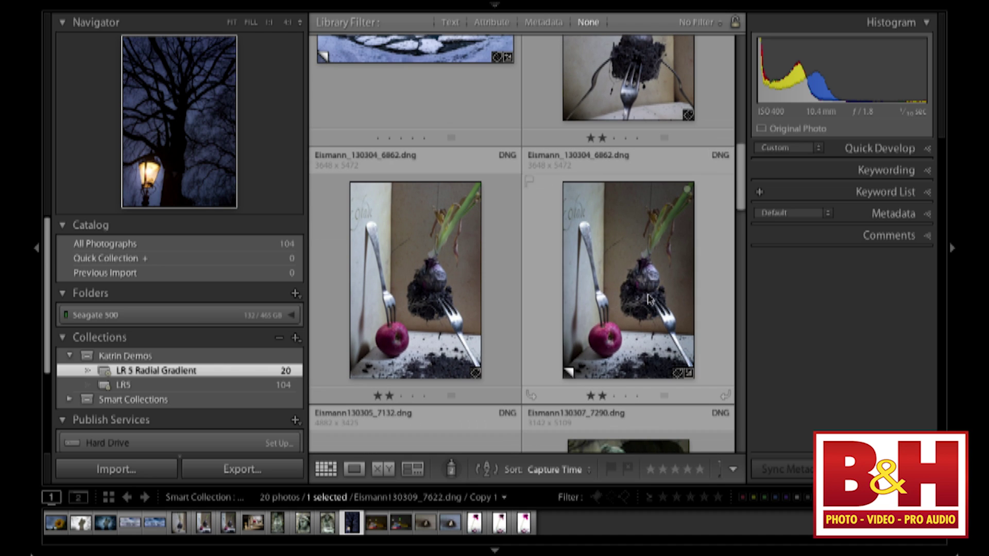
pyautogui.click(650, 304)
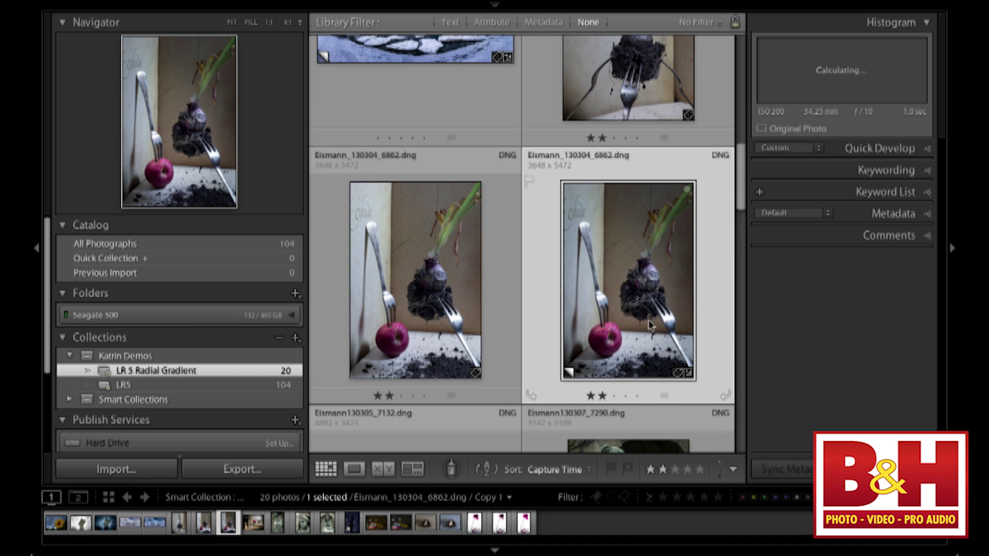
pyautogui.press('d')
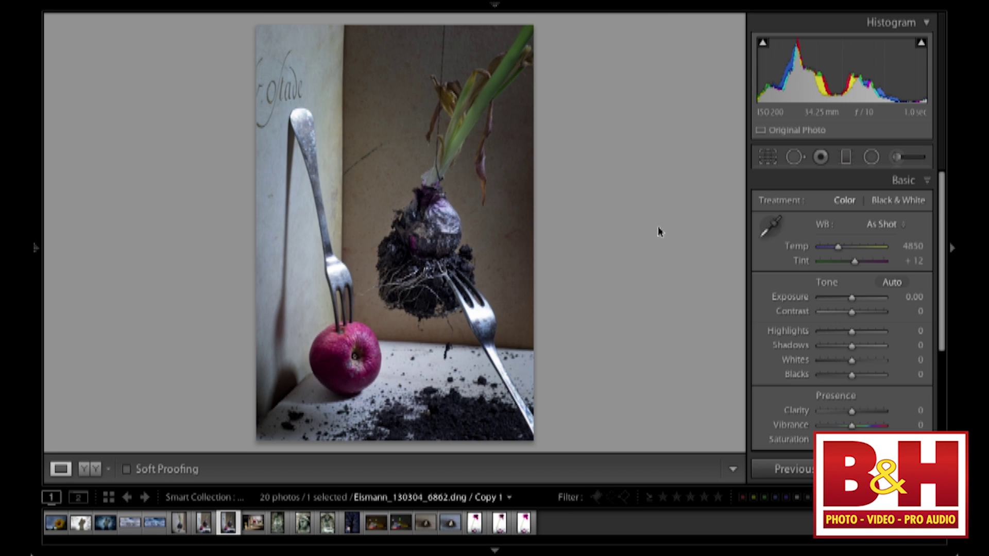
# Compare the radial-filtered still life with its unedited version, in before/after view and side by side in a full-width Survey view
pyautogui.click(871, 158)
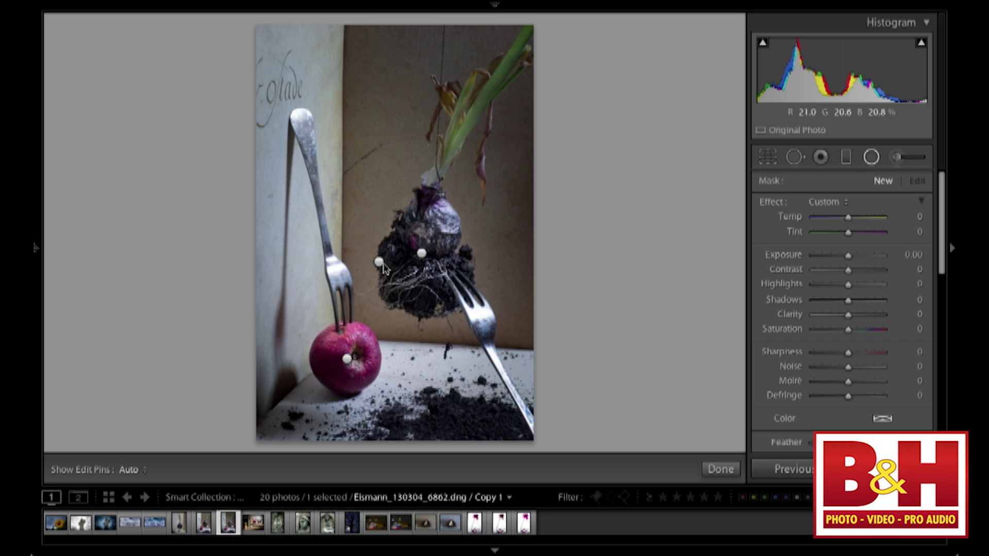
pyautogui.press('y')
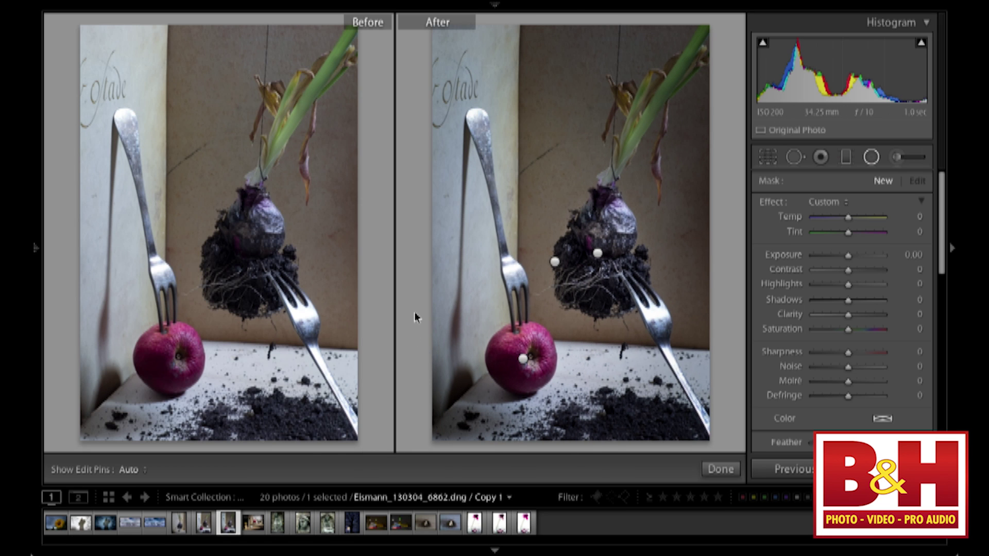
pyautogui.press('g')
pyautogui.keyDown('ctrl'); pyautogui.click(474, 230); pyautogui.keyUp('ctrl')
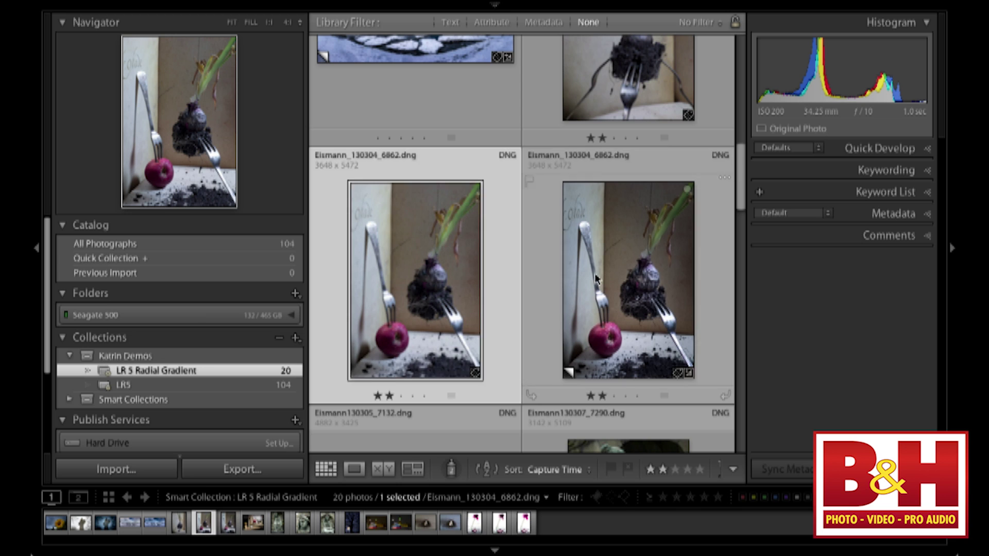
pyautogui.press('n')
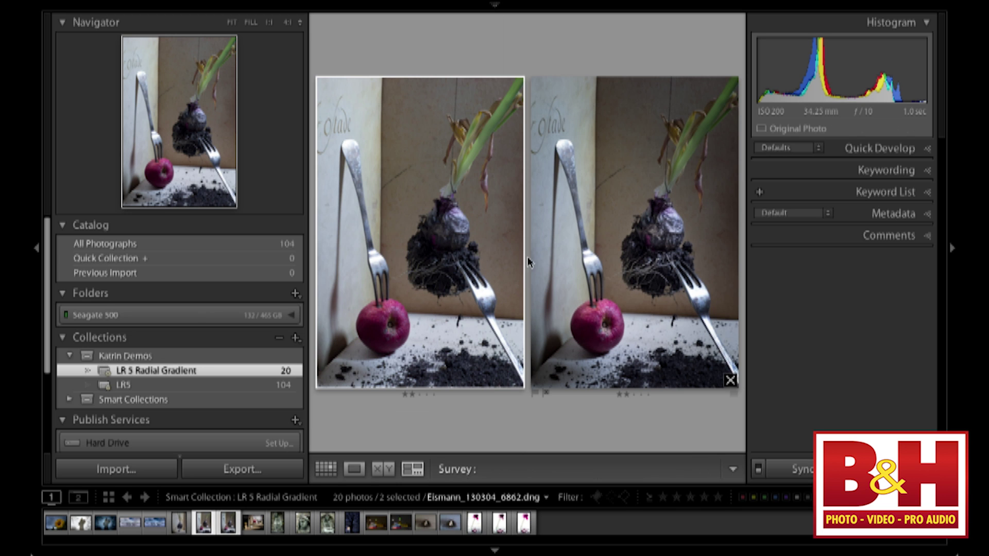
pyautogui.press('Tab')
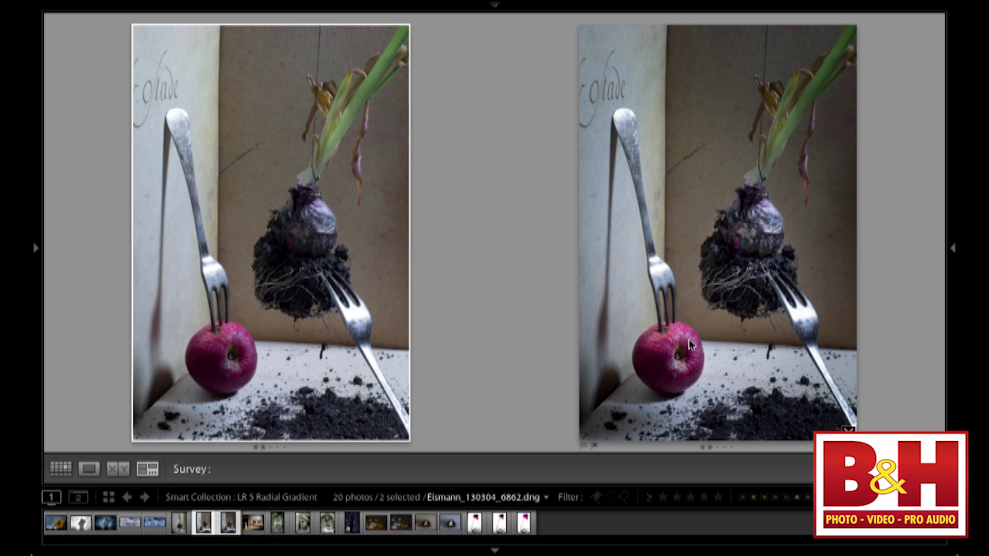
# Reopen the edited virtual copy of the still life in Develop and select the radial filter on the onion's root ball
pyautogui.press('g')
pyautogui.click(571, 166)
pyautogui.click(536, 198)
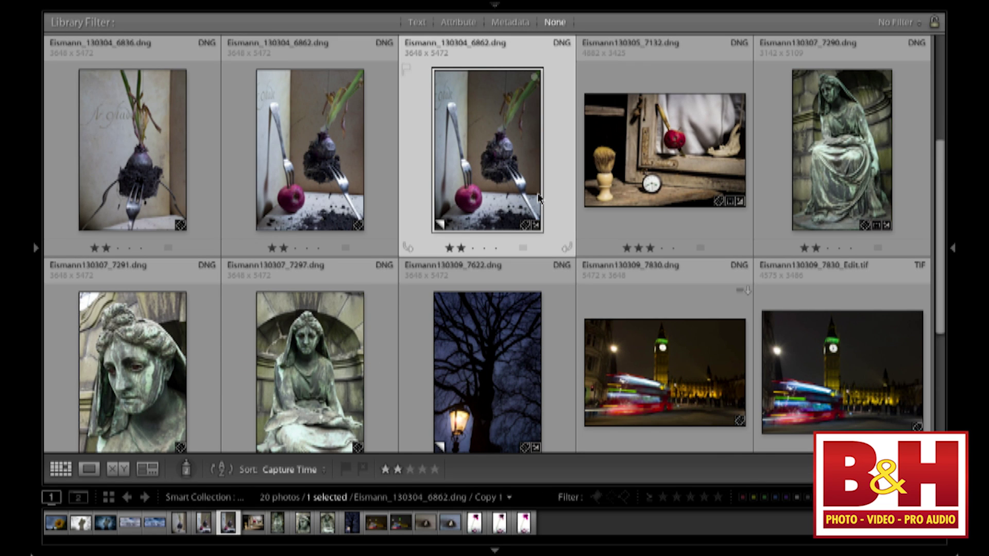
pyautogui.press('d')
pyautogui.click(871, 157)
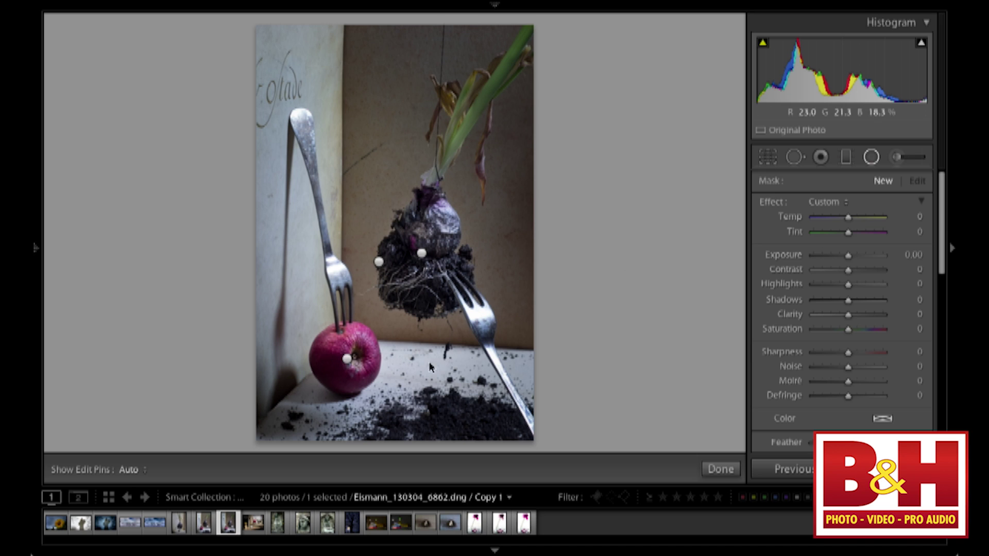
pyautogui.click(423, 254)
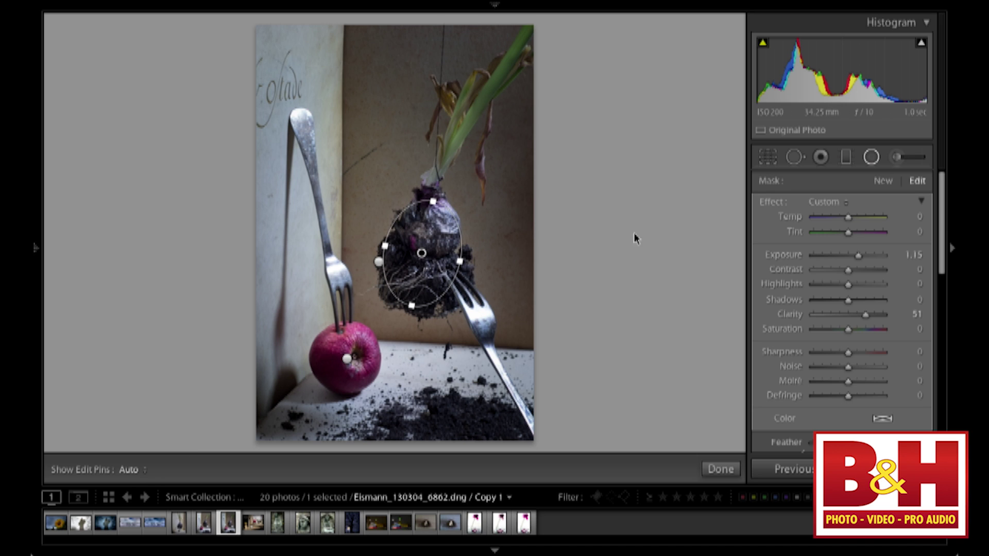
# Shift the large radial filter surrounding the whole still life slightly down and to the left, and set its Exposure to -1.18
pyautogui.click(378, 261)
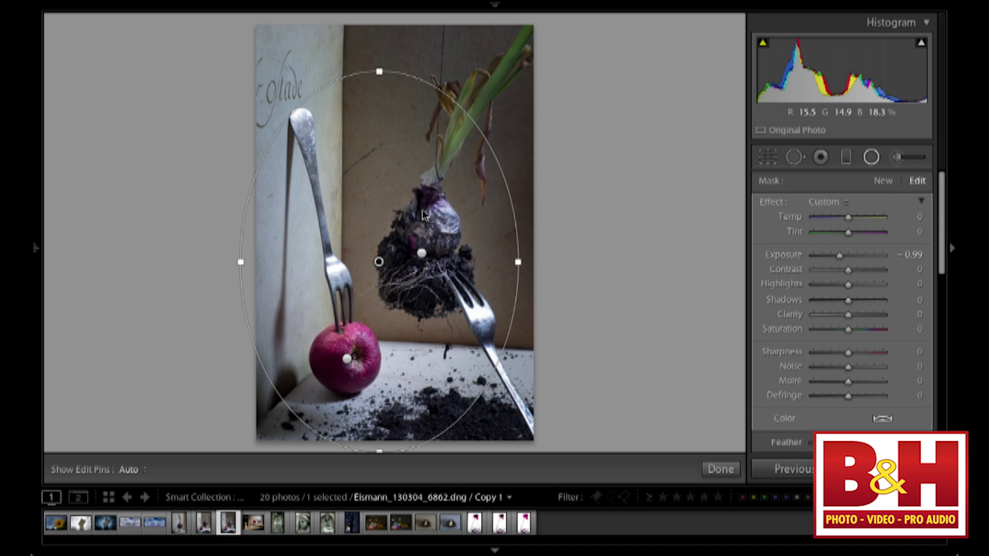
pyautogui.moveTo(380, 262); pyautogui.dragTo(369, 294)
pyautogui.moveTo(840, 259); pyautogui.dragTo(839, 260)
# Set the onion radial filter's Exposure to 1.14 and the apple radial filter's Clarity to 27
pyautogui.click(422, 254)
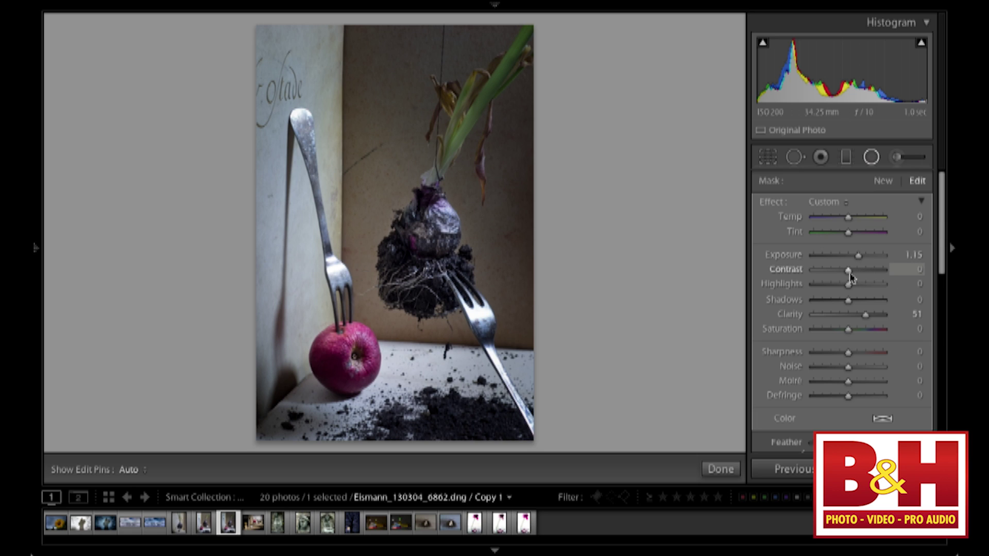
pyautogui.moveTo(860, 257); pyautogui.dragTo(860, 256)
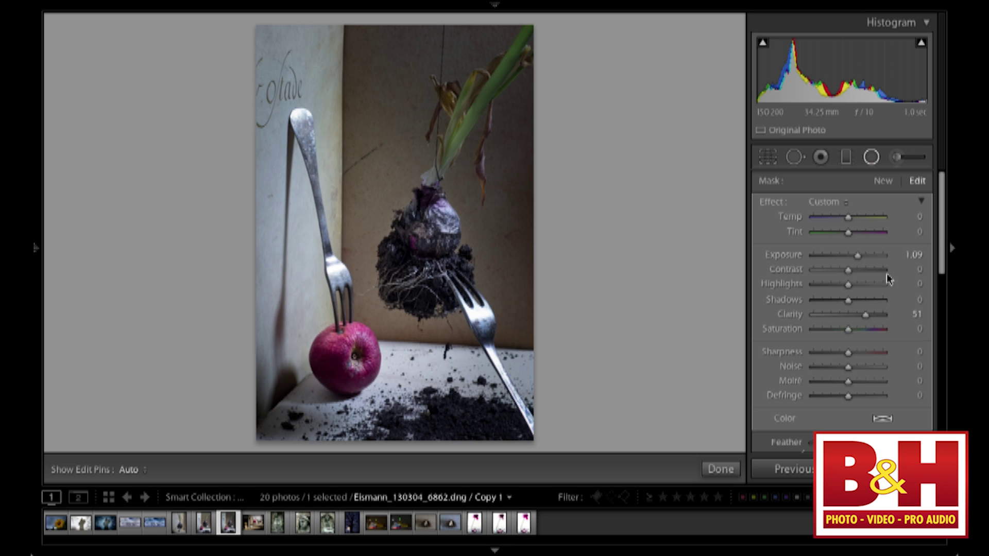
pyautogui.click(347, 358)
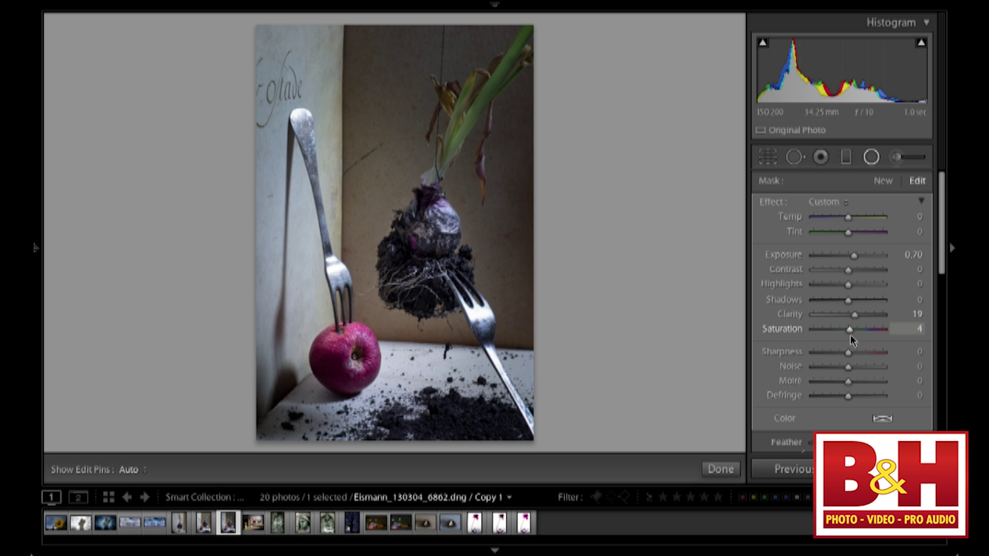
pyautogui.moveTo(855, 315); pyautogui.dragTo(857, 314)
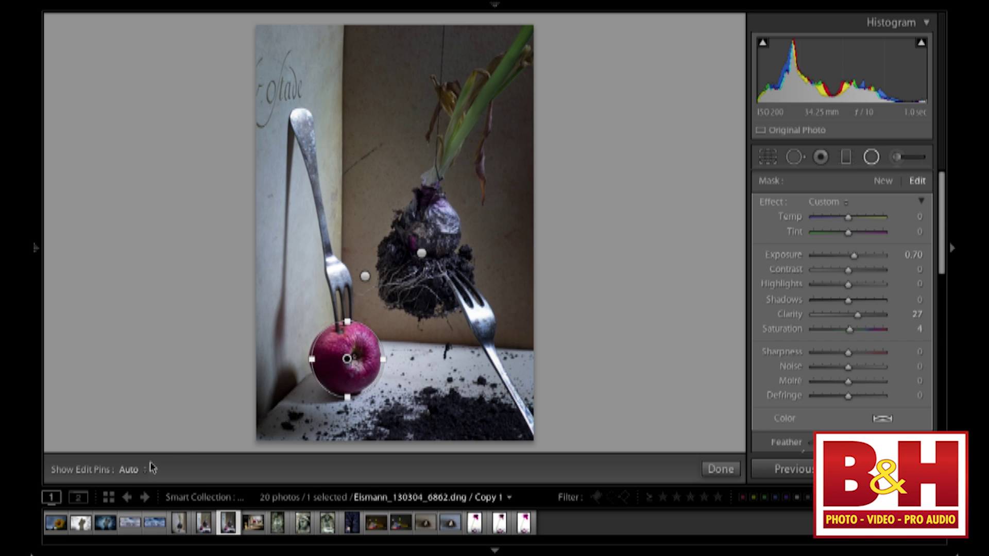
# Examine the edit pin display options, the large radial filter's extent and the Adjustment Brush settings
pyautogui.click(129, 469)
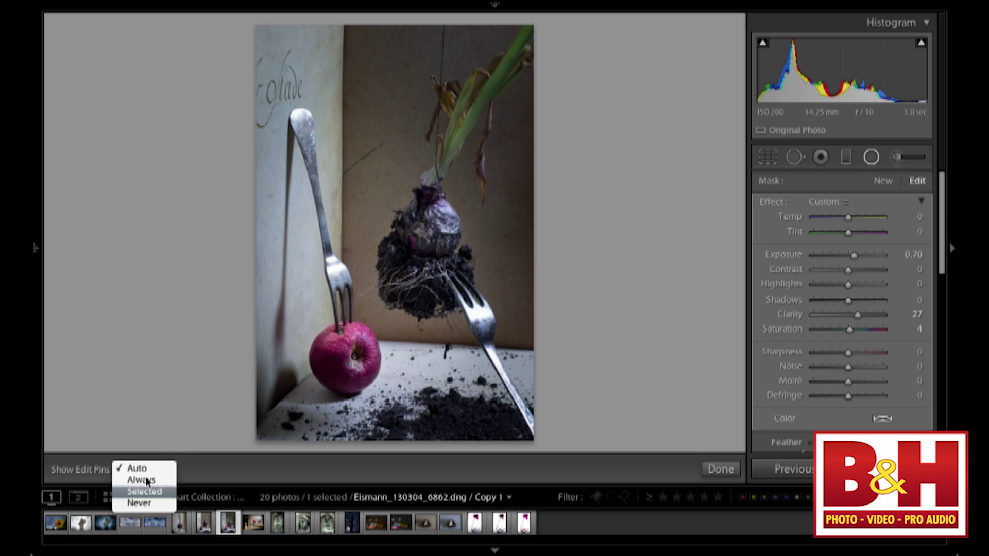
pyautogui.click(157, 429)
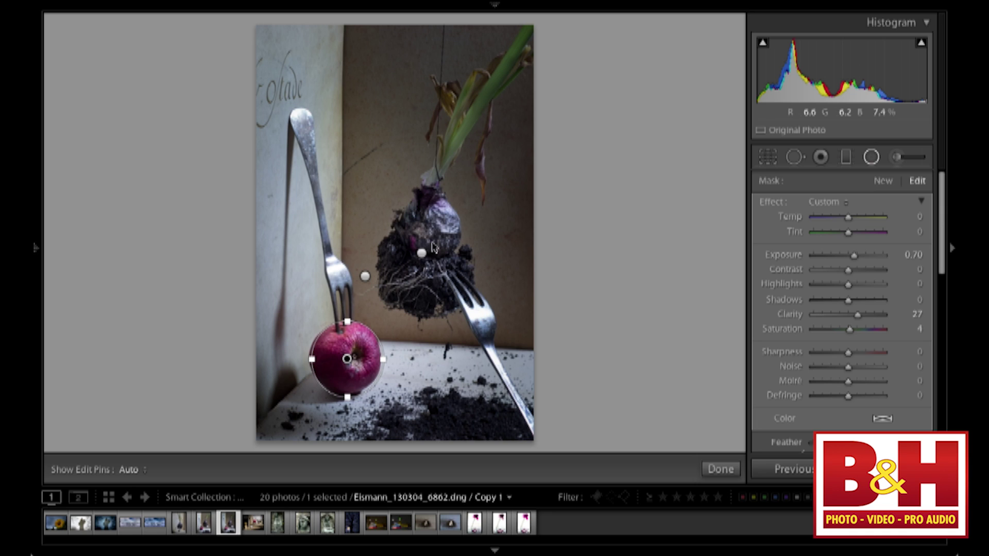
pyautogui.click(365, 276)
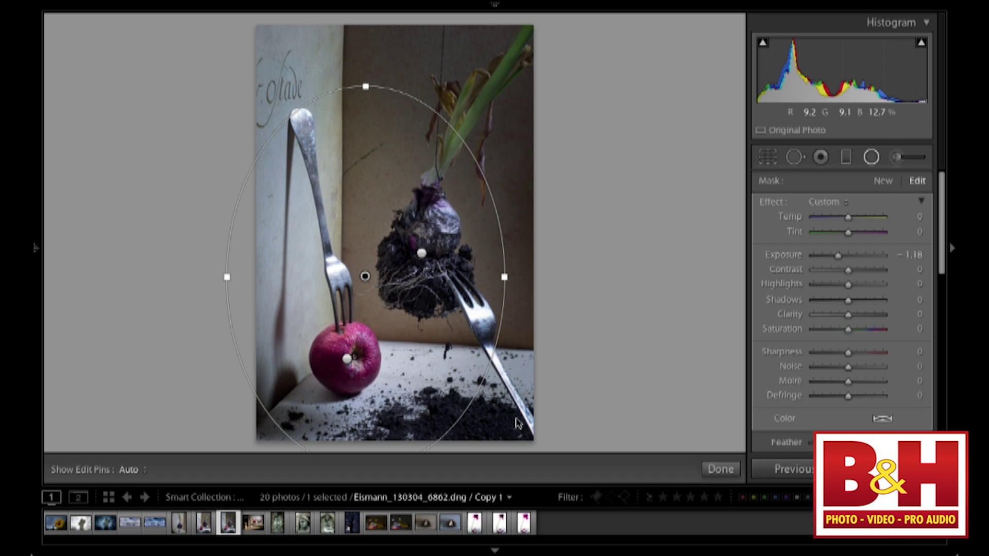
pyautogui.click(897, 157)
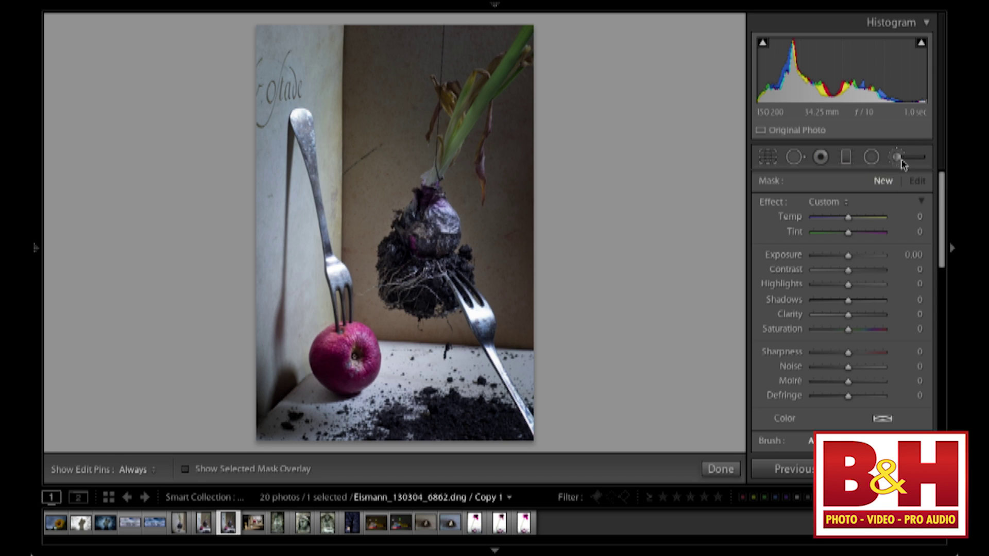
pyautogui.click(898, 157)
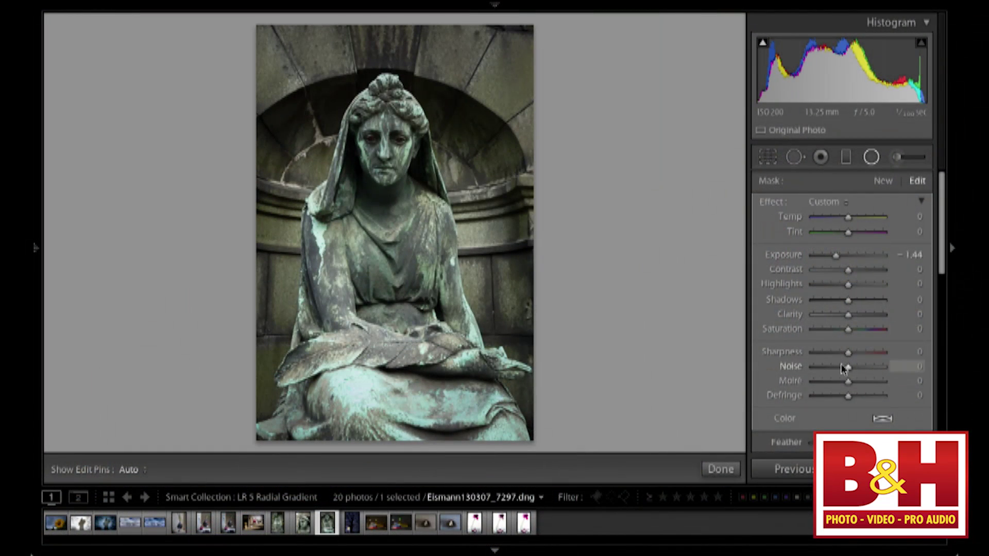
# Set the radial filter surrounding the seated statue to Exposure -1.44 and Clarity -83, and close the filter
pyautogui.moveTo(847, 314); pyautogui.dragTo(819, 315)
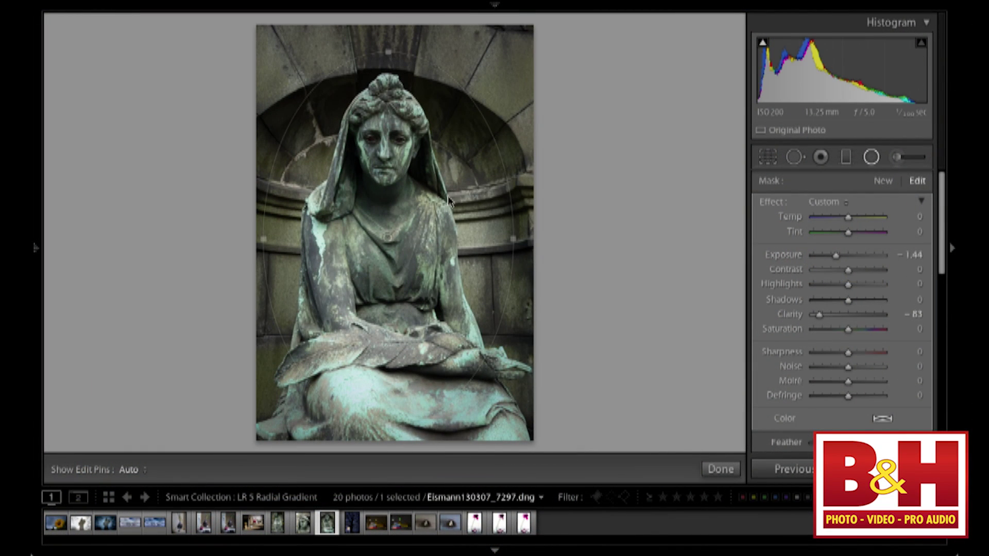
pyautogui.click(873, 159)
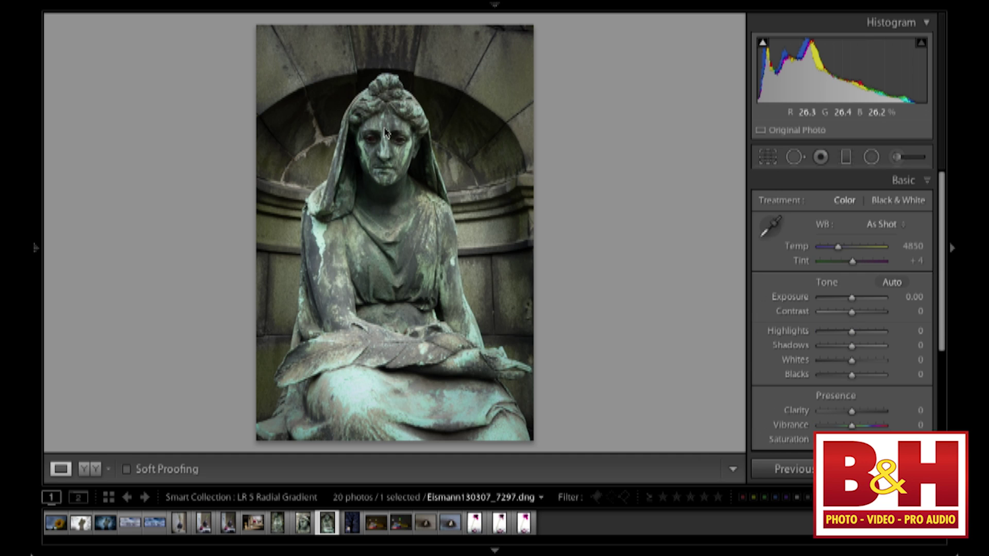
# Draw a new radial filter around the statue's face, adjust its position and raise its Exposure
pyautogui.click(868, 160)
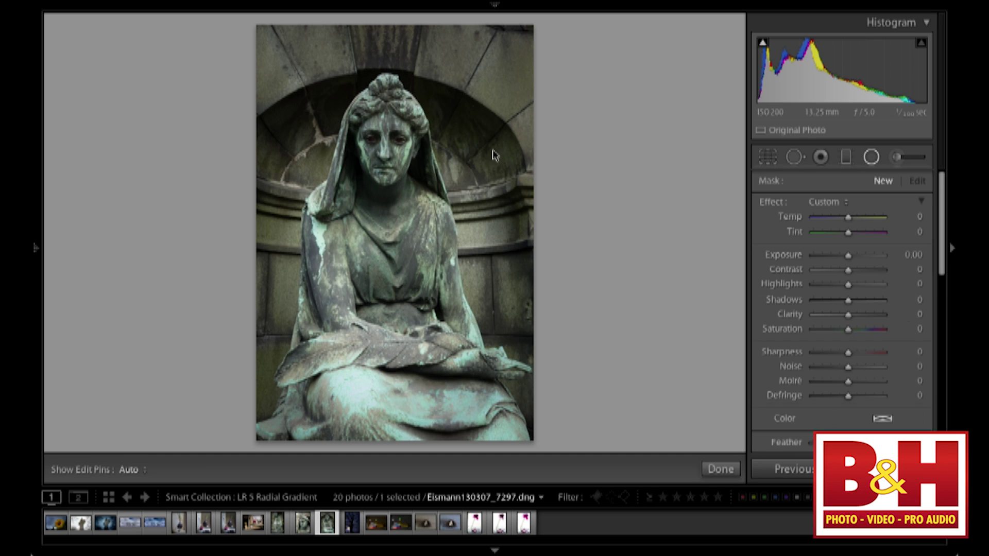
pyautogui.moveTo(388, 153); pyautogui.dragTo(320, 69)
pyautogui.moveTo(363, 113); pyautogui.dragTo(394, 144)
pyautogui.moveTo(396, 149); pyautogui.dragTo(396, 150)
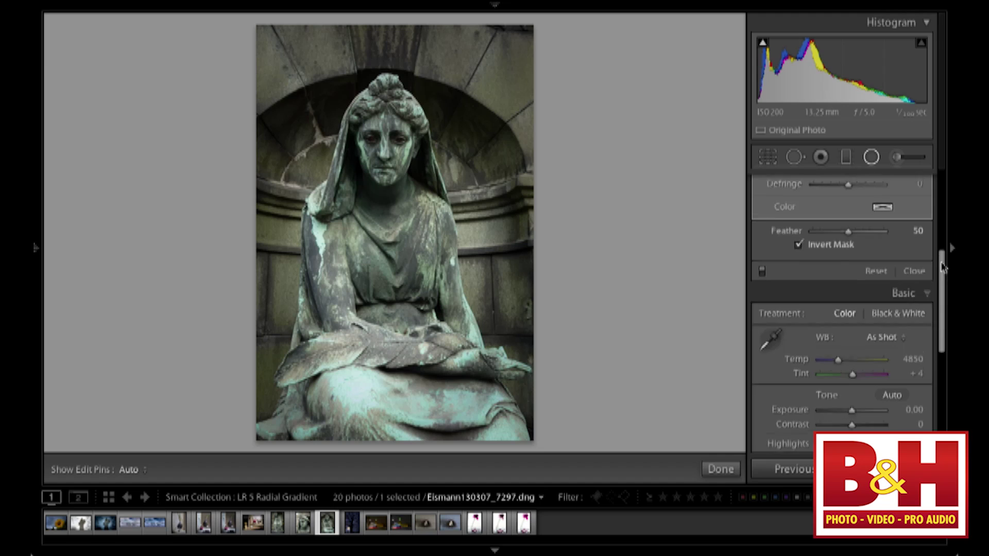
pyautogui.scroll(5, 939, 170)
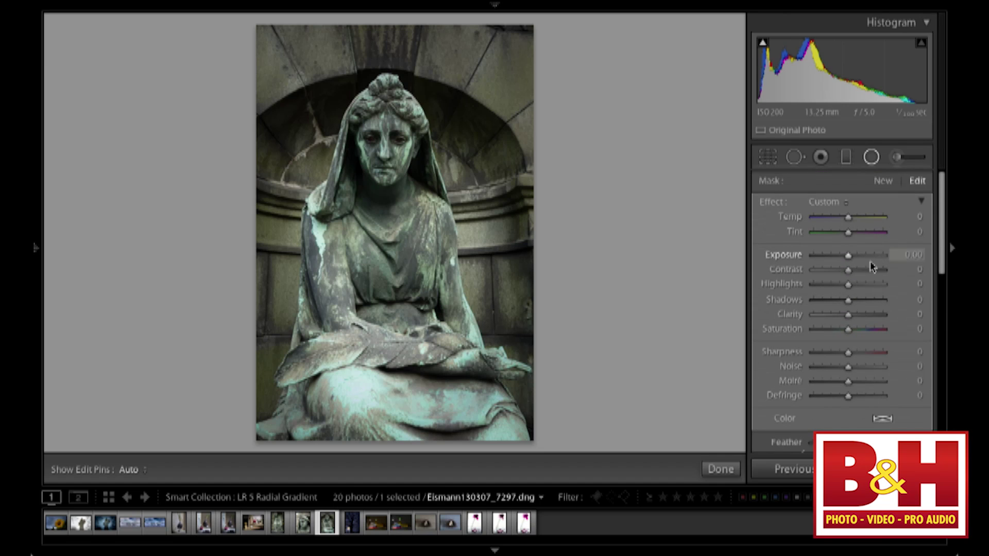
pyautogui.moveTo(849, 261); pyautogui.dragTo(858, 254)
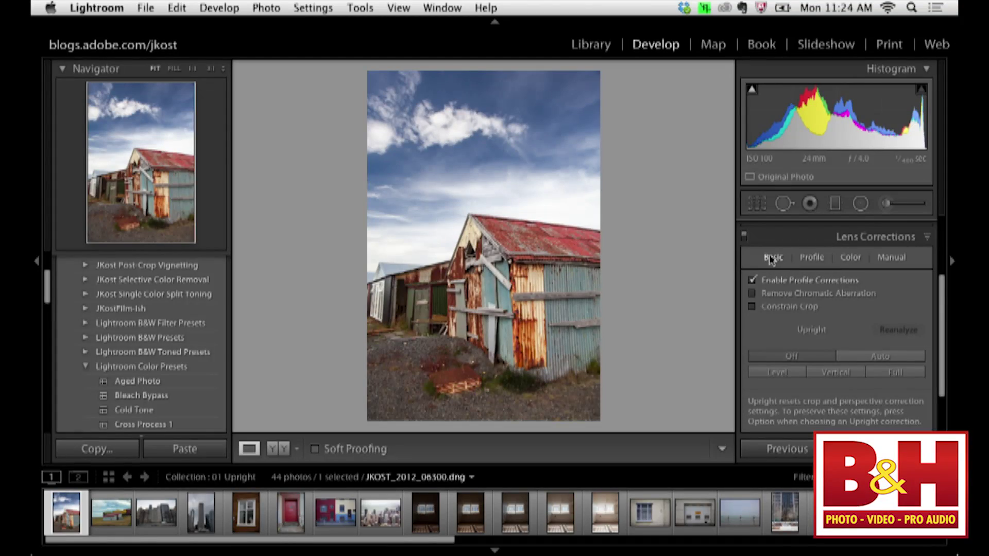
# Toggle the rusty barn photo's lens profile corrections off and on, and set the profile's Vignetting amount to 0
pyautogui.click(812, 262)
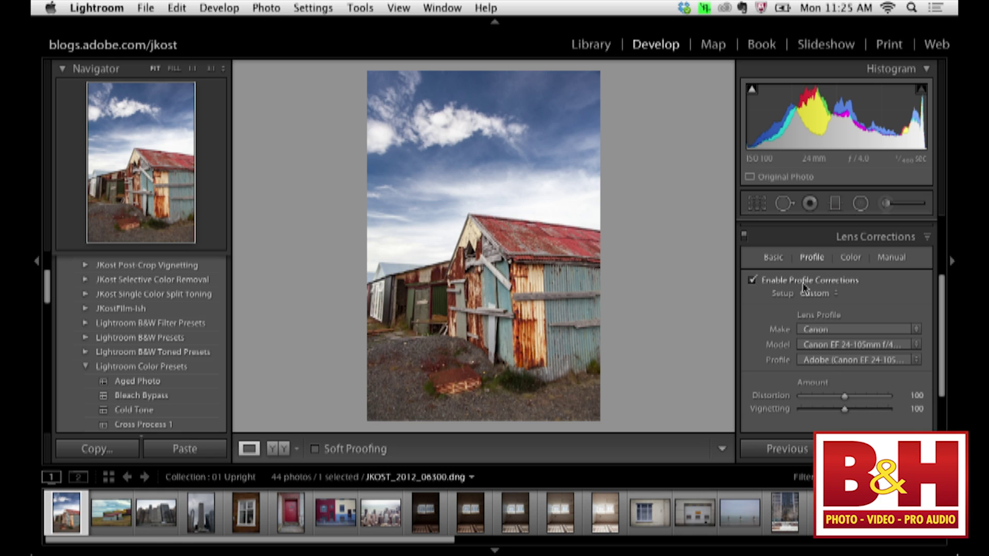
pyautogui.click(778, 282)
pyautogui.click(780, 283)
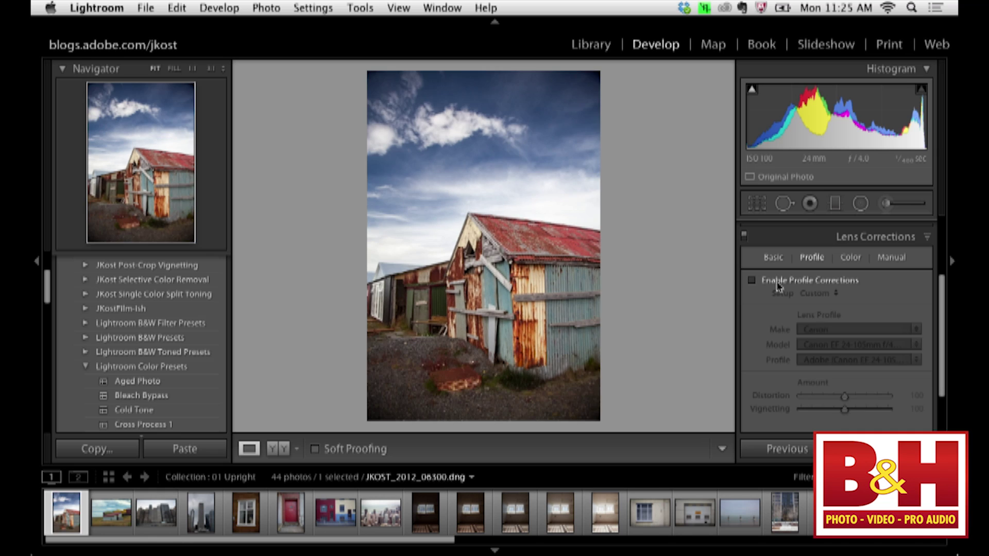
pyautogui.click(771, 284)
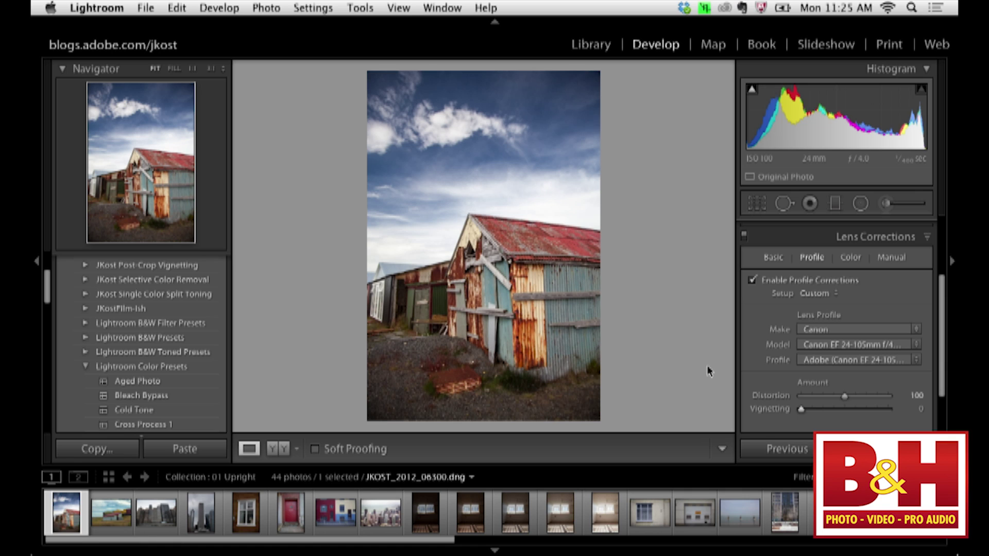
# Crop the rusty barn photo more tightly and reposition the image so the frame cuts off the foreground and the barn's far side
pyautogui.press('r')
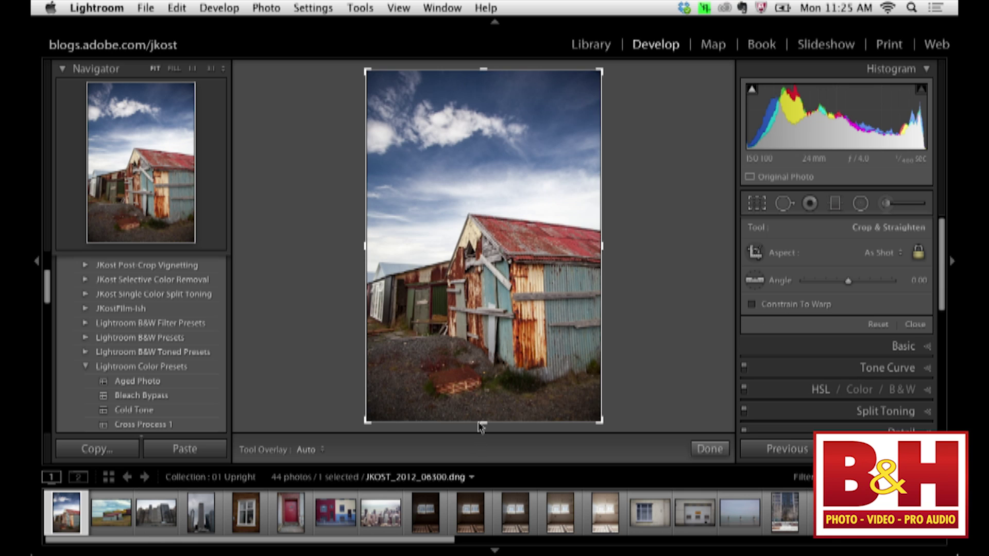
pyautogui.moveTo(483, 421); pyautogui.dragTo(474, 405)
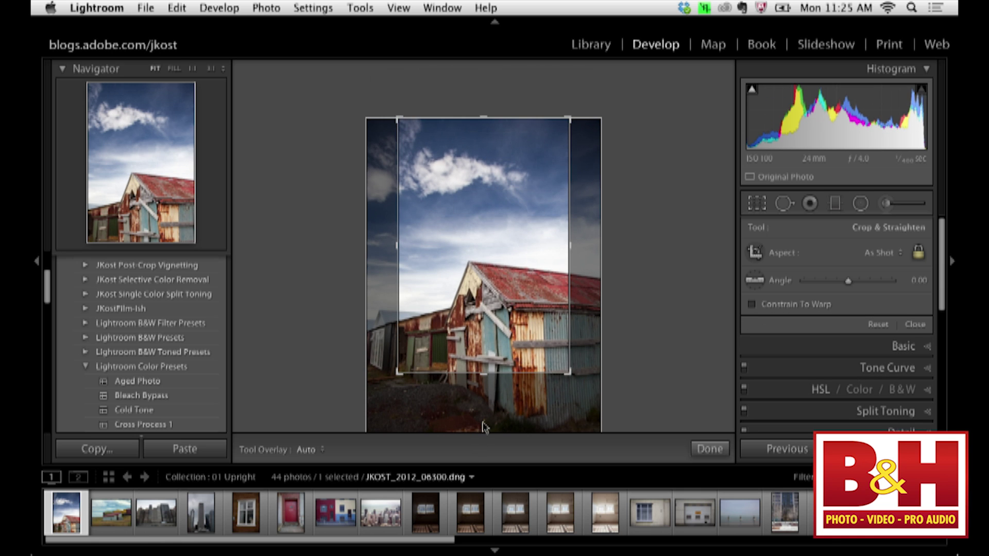
pyautogui.press('Return')
pyautogui.press('r')
pyautogui.moveTo(493, 275); pyautogui.dragTo(518, 337)
pyautogui.press('Return')
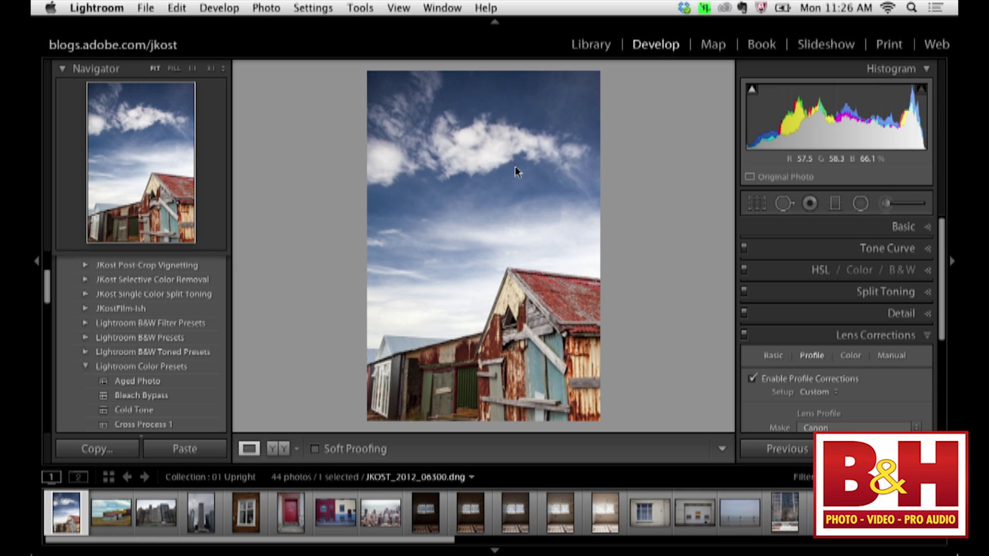
# Reset the barn photo's lens profile Vignetting amount to 100 and enable Remove Chromatic Aberration
pyautogui.scroll(-3, 851, 385)
pyautogui.scroll(-3, 851, 385)
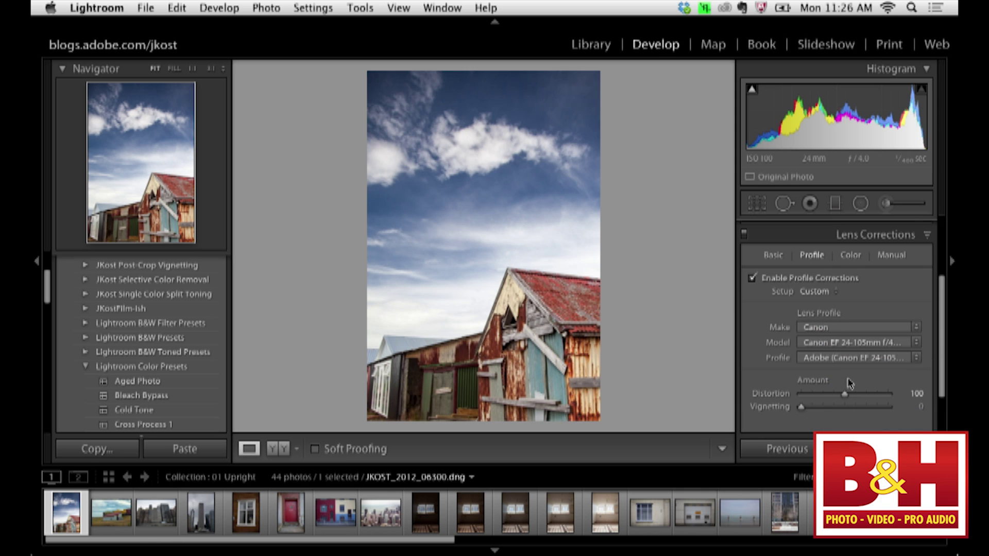
pyautogui.doubleClick(774, 410)
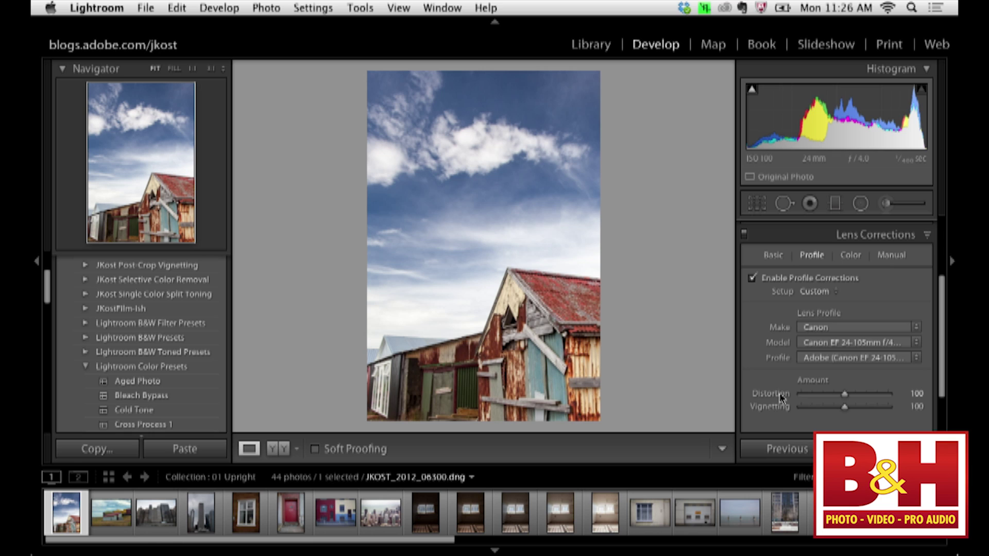
pyautogui.click(851, 256)
pyautogui.click(766, 280)
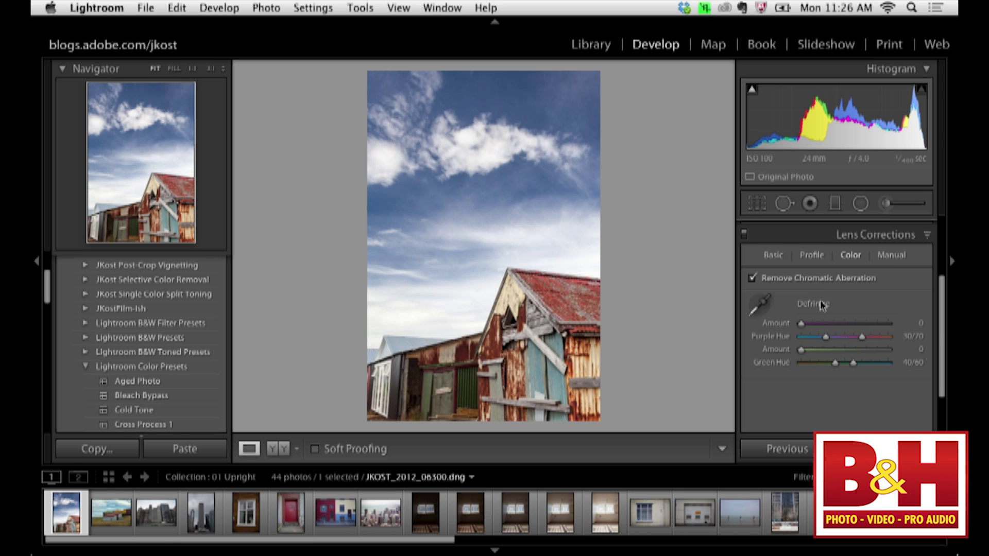
# On the photo of the red-roofed building with storage tanks, enable profile corrections and chromatic aberration removal, and apply the Level Upright correction
pyautogui.click(892, 257)
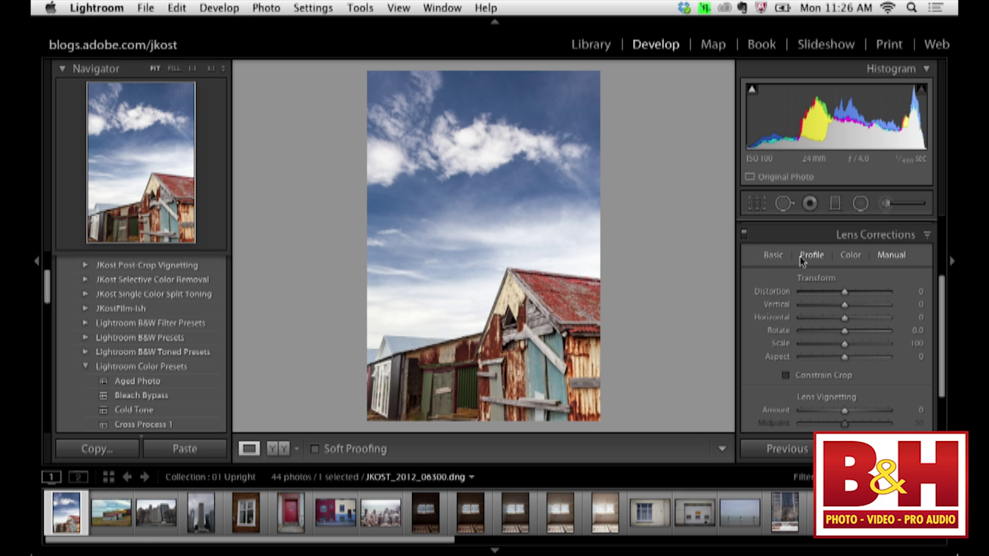
pyautogui.click(775, 258)
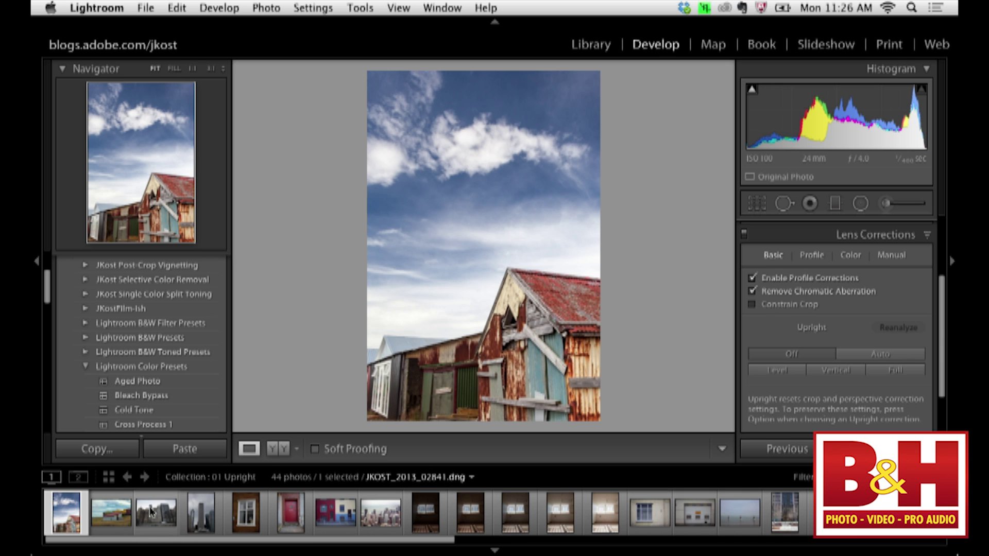
pyautogui.click(115, 515)
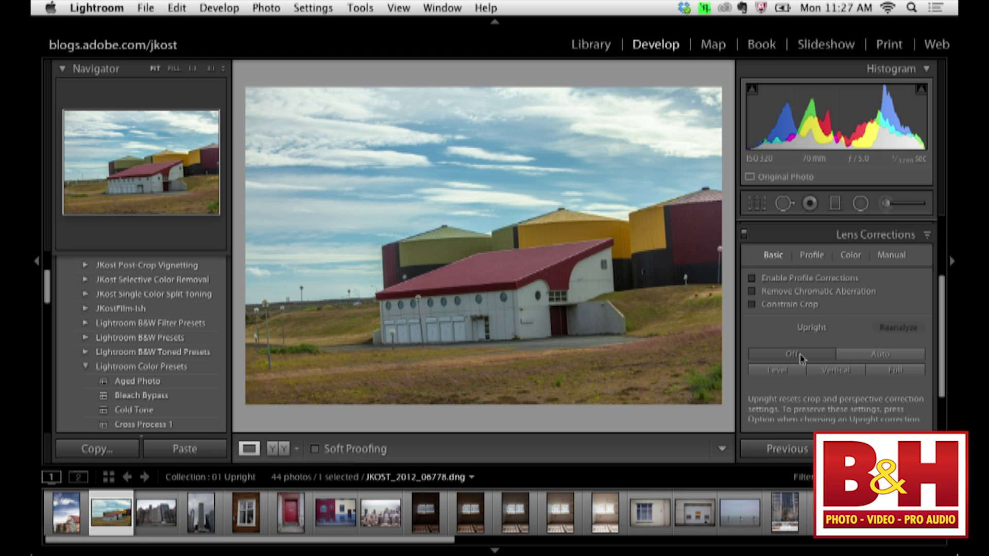
pyautogui.click(753, 279)
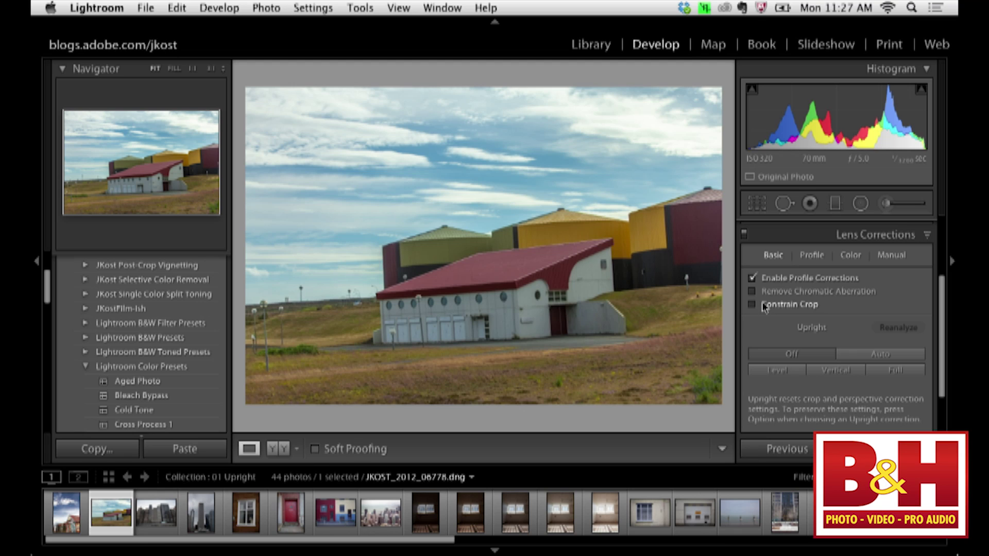
pyautogui.click(753, 292)
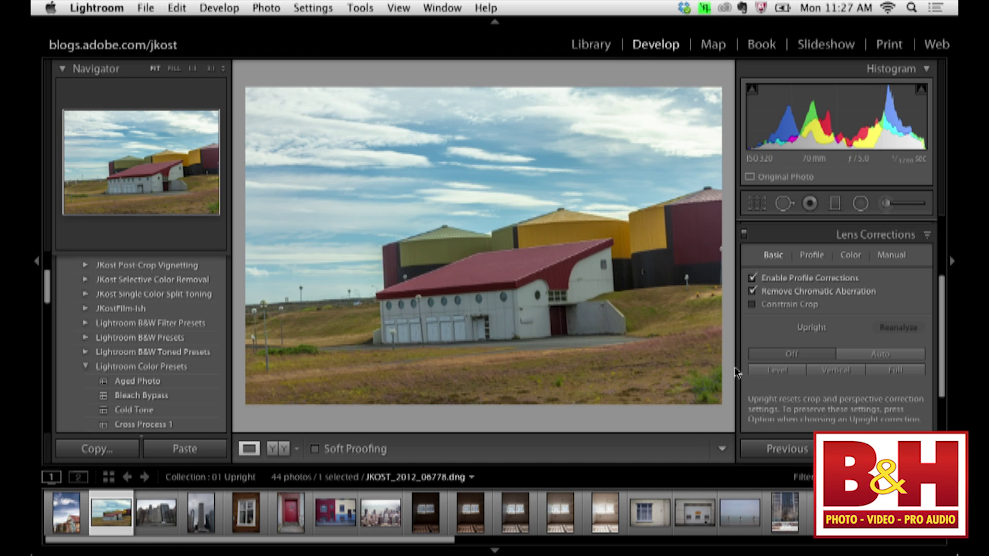
pyautogui.click(772, 372)
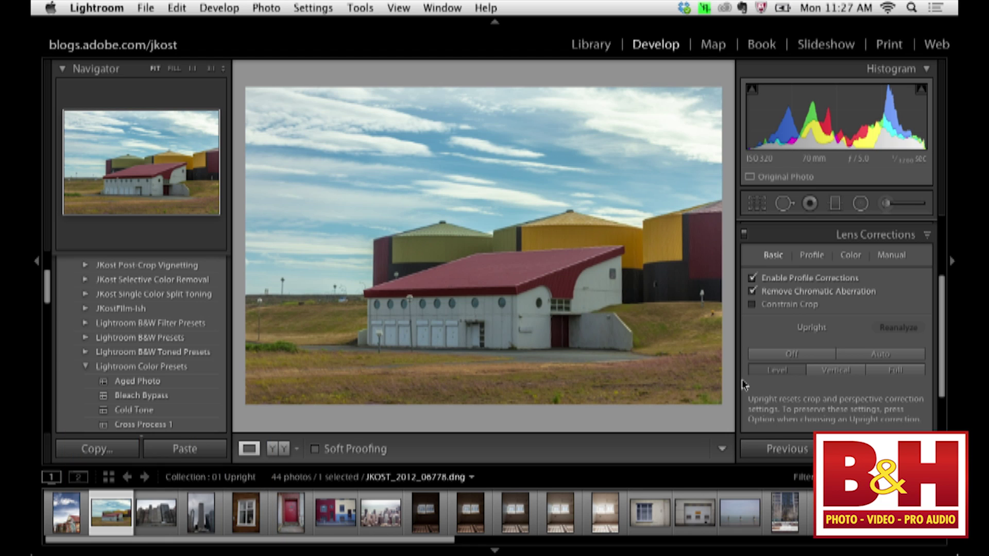
# On the skyline photo with bare trees, enable profile corrections and chromatic aberration removal, try Level Upright, and apply Vertical Upright
pyautogui.click(166, 514)
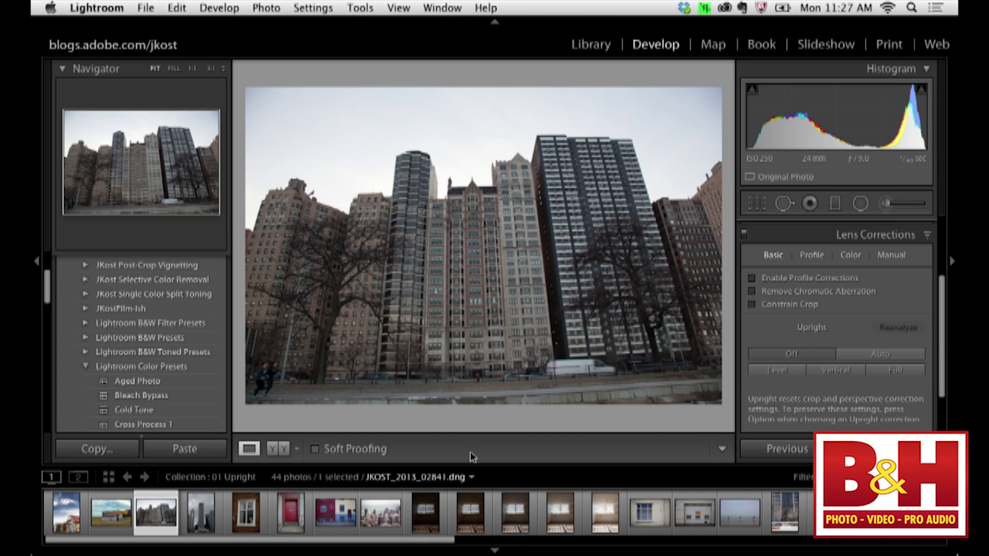
pyautogui.click(753, 281)
pyautogui.click(752, 291)
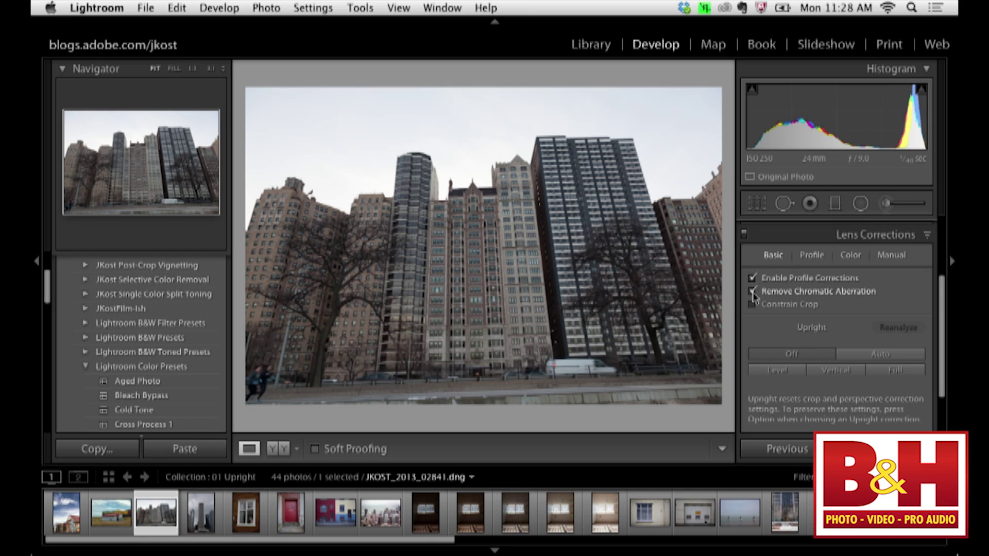
pyautogui.click(760, 373)
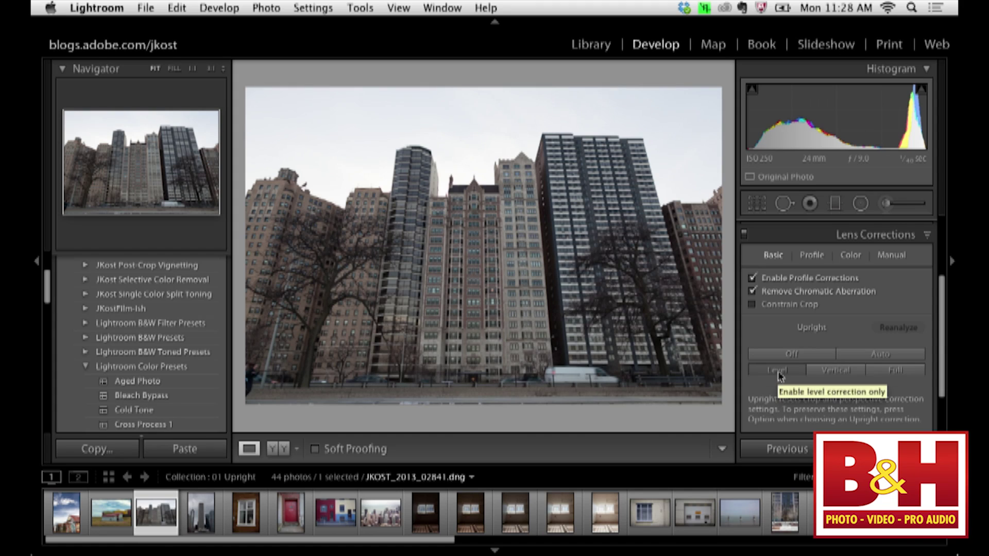
pyautogui.click(836, 371)
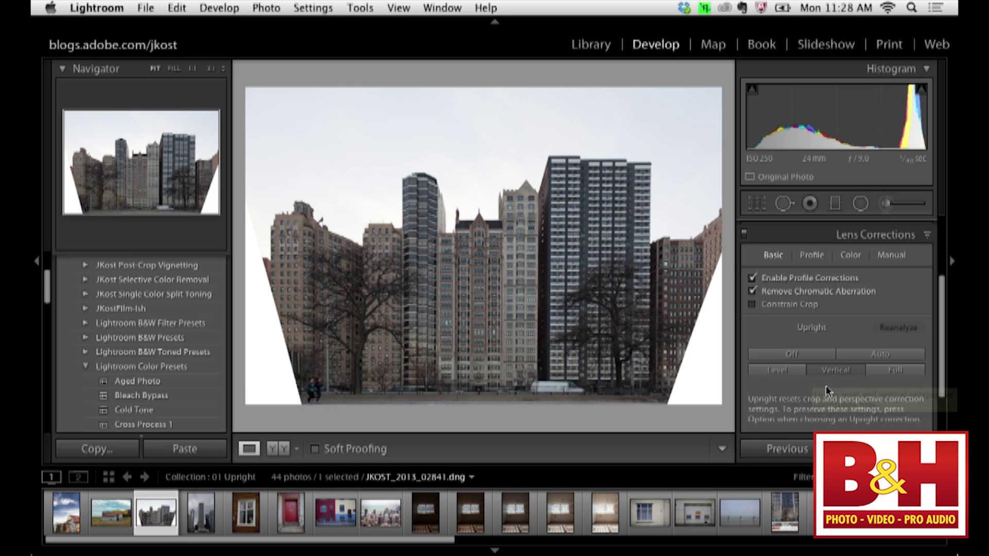
# Enable Constrain Crop on the skyline photo and try a smaller crop that includes the street at the buildings' base
pyautogui.click(781, 305)
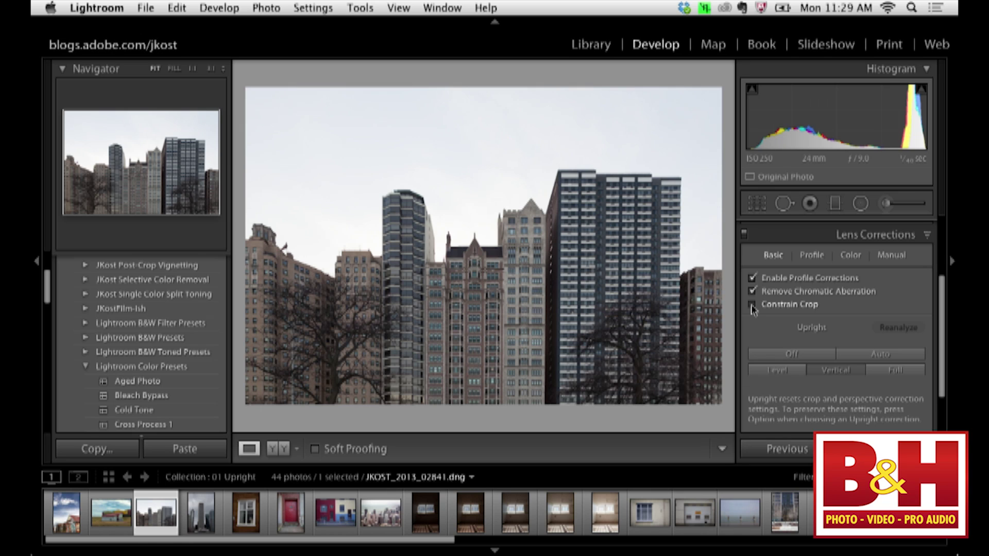
pyautogui.click(752, 304)
pyautogui.press('r')
pyautogui.moveTo(687, 253); pyautogui.dragTo(666, 252)
pyautogui.moveTo(526, 319); pyautogui.dragTo(489, 253)
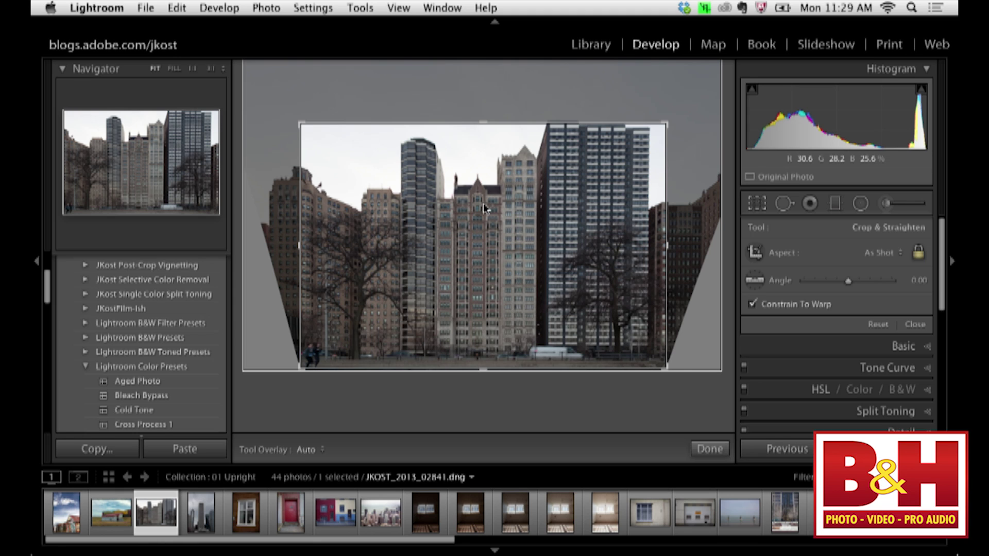
pyautogui.press('Escape')
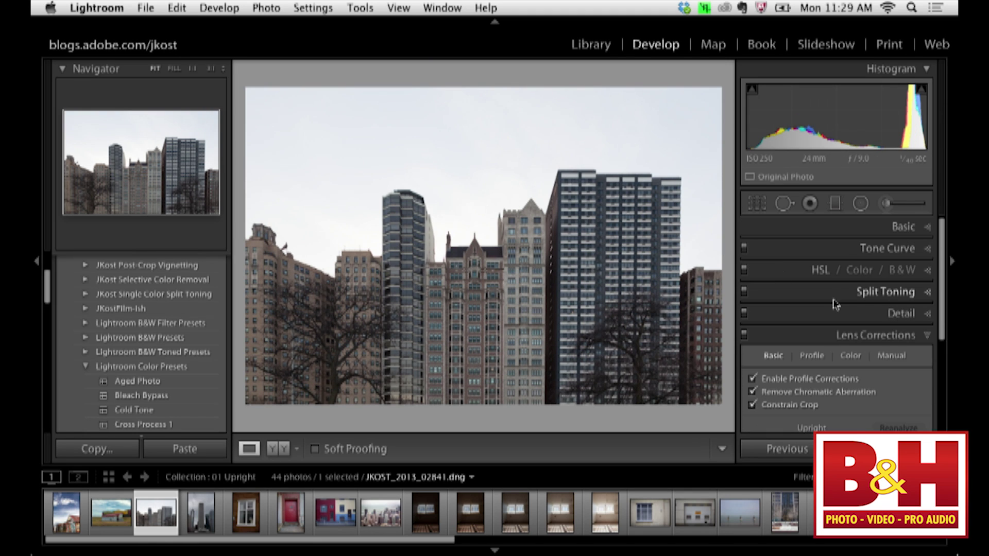
# Turn off Constrain To Warp for the skyline photo's crop and set the crop aspect to Original
pyautogui.click(755, 203)
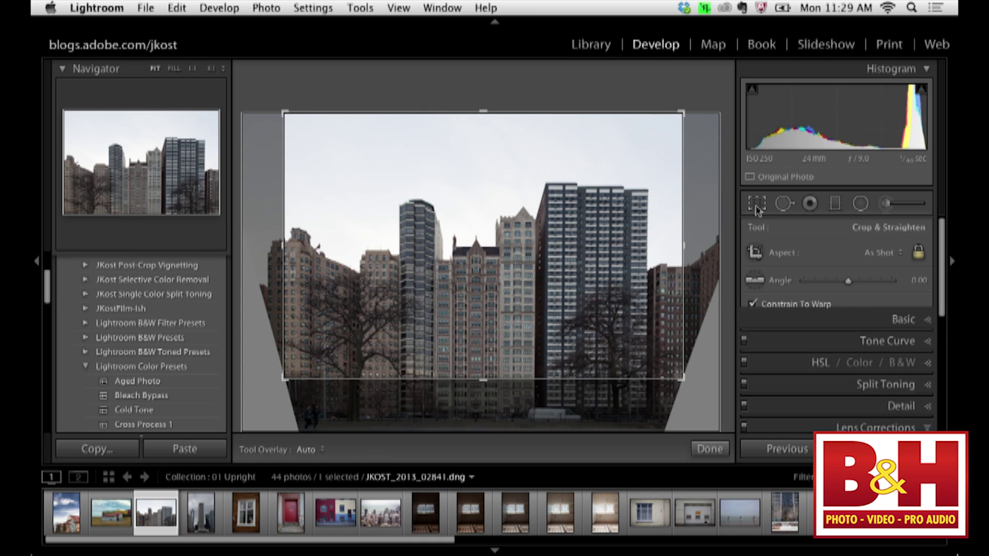
pyautogui.click(778, 304)
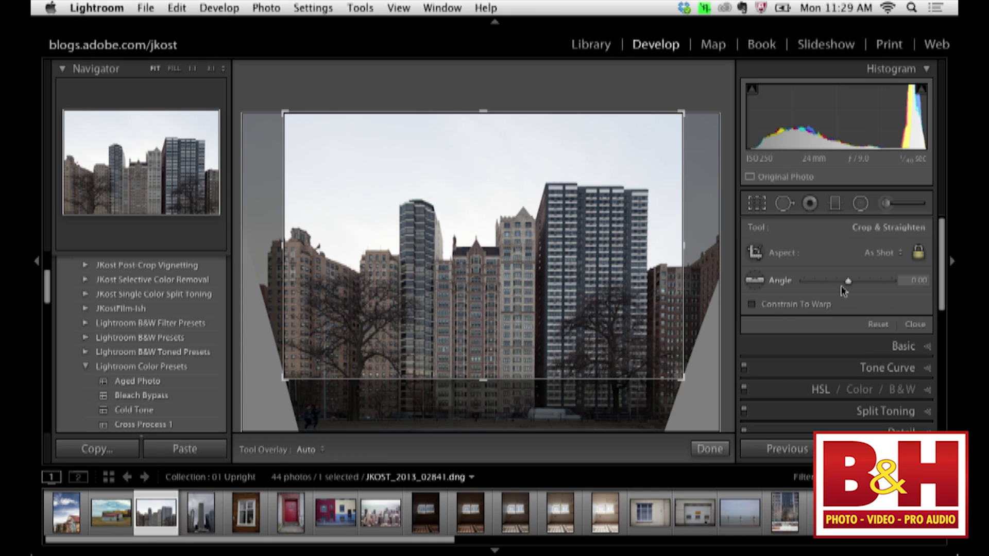
pyautogui.click(882, 255)
pyautogui.click(878, 256)
pyautogui.click(877, 256)
pyautogui.click(876, 260)
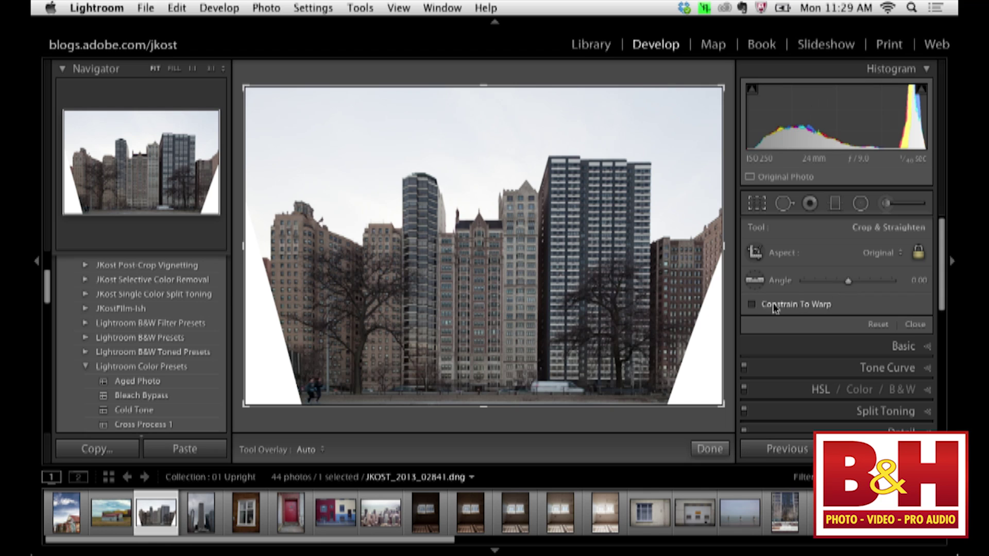
pyautogui.scroll(-3, 850, 381)
pyautogui.click(853, 379)
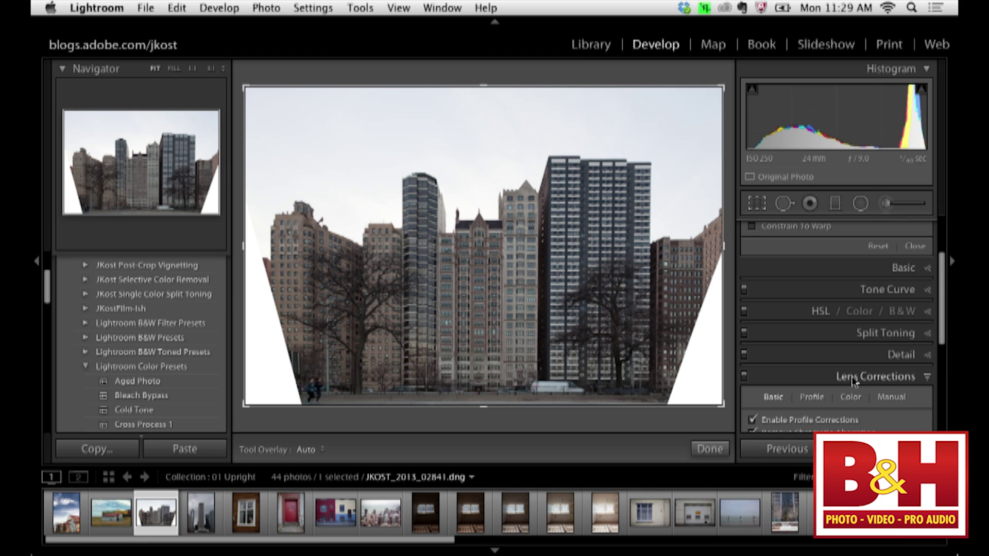
pyautogui.scroll(-5, 852, 380)
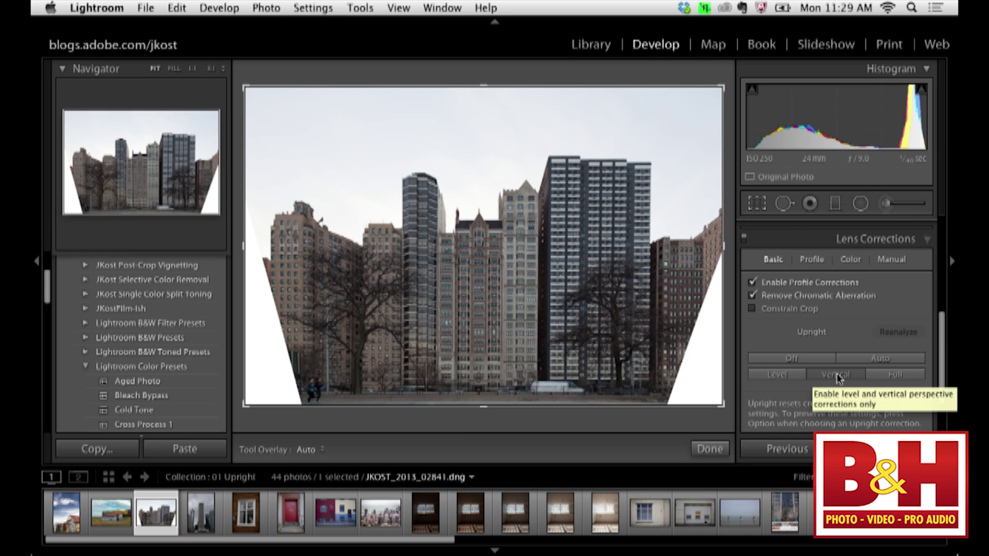
# Show the grid loupe overlay on the skyline photo
pyautogui.click(399, 9)
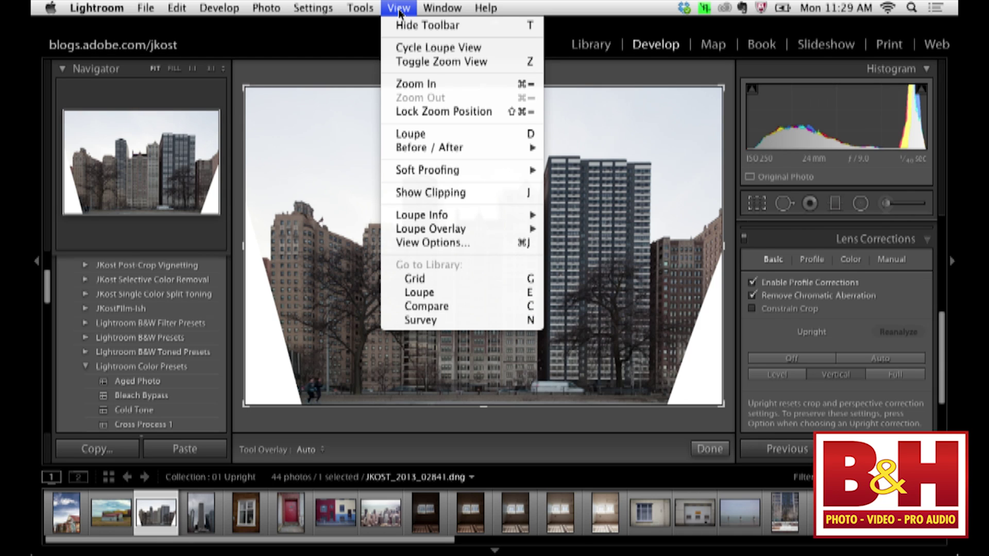
pyautogui.moveTo(371, 9)
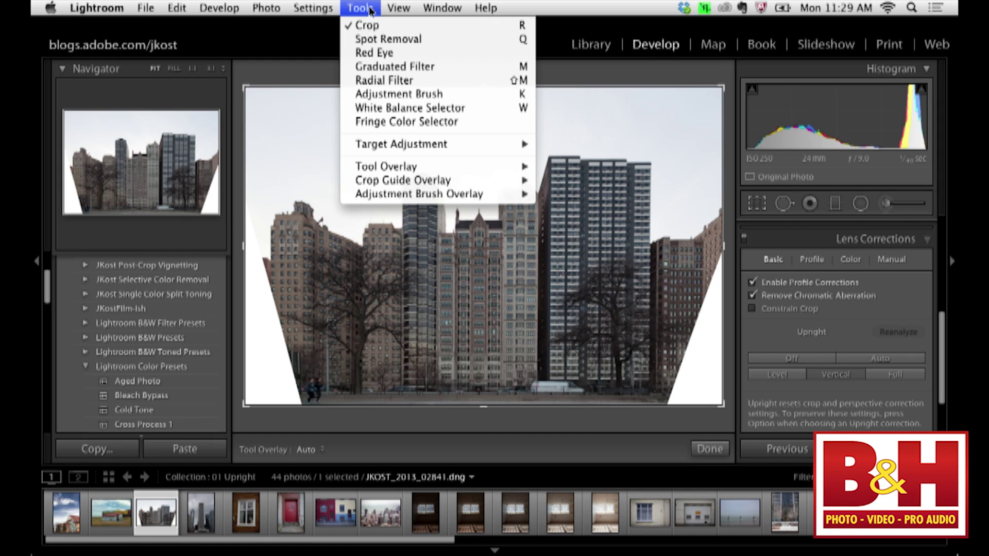
pyautogui.moveTo(385, 168)
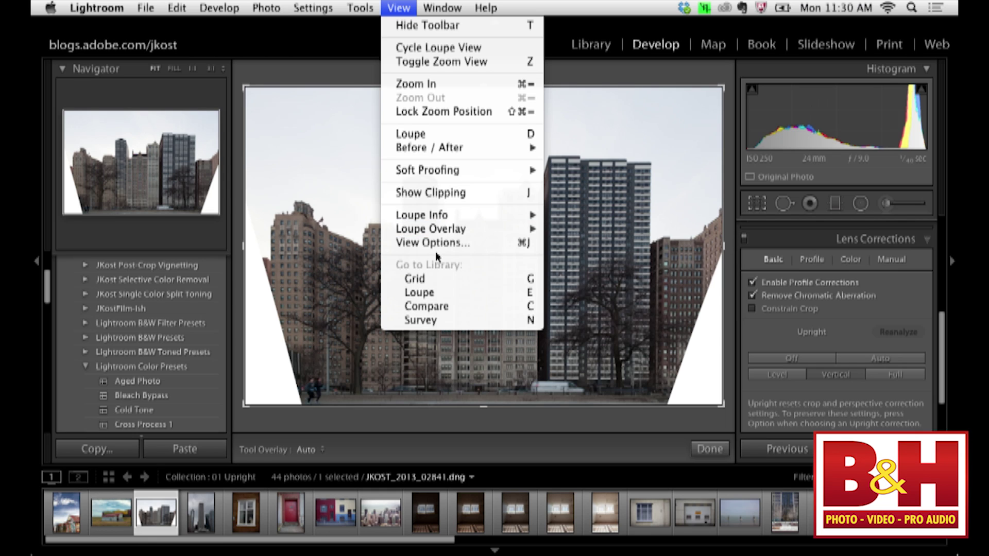
pyautogui.moveTo(434, 232)
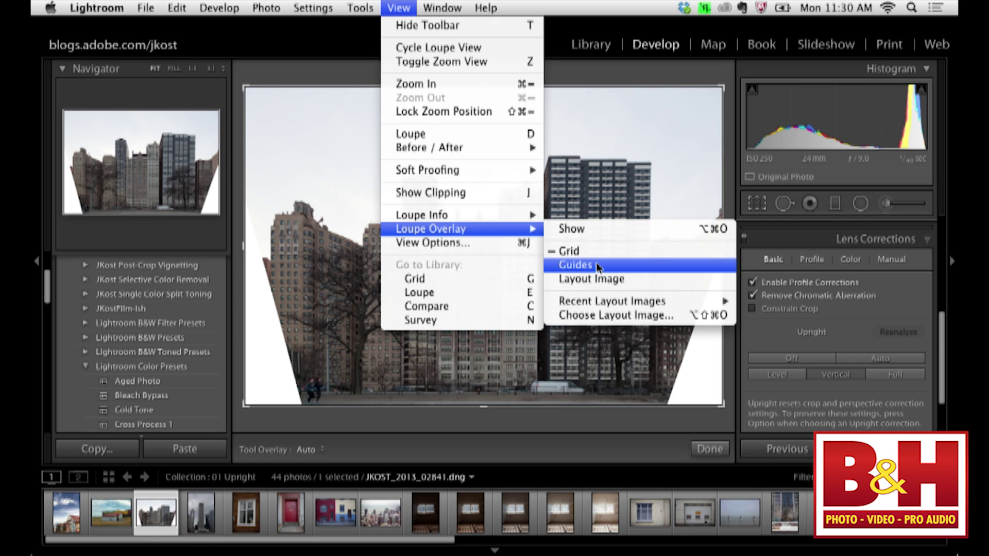
pyautogui.click(694, 233)
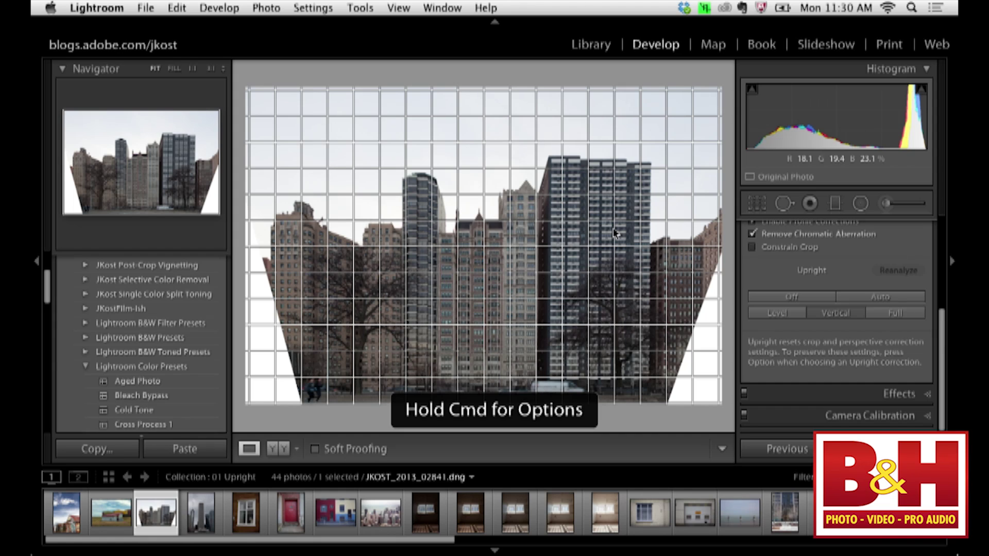
# Replace the grid loupe overlay with guides and move their intersection onto the buildings near the photo's center
pyautogui.click(401, 8)
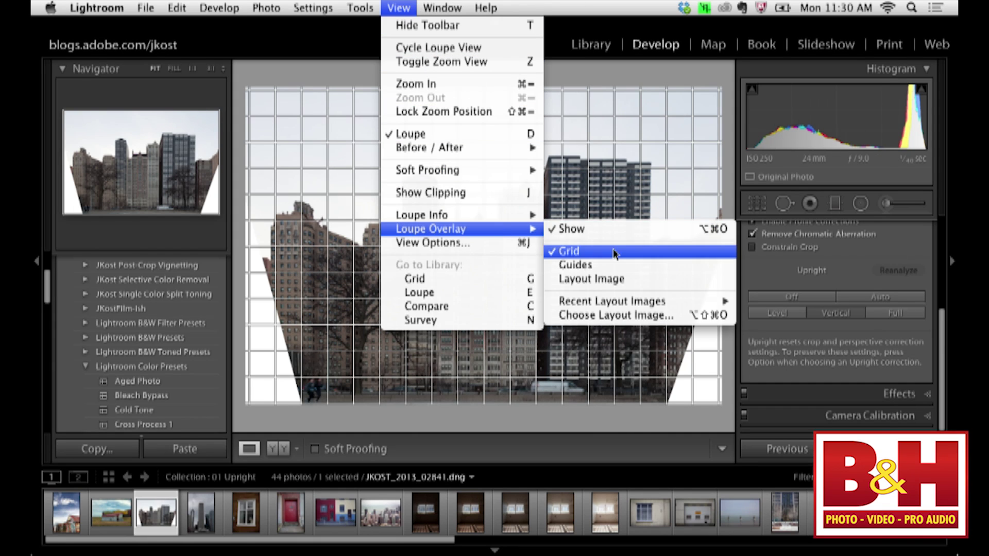
pyautogui.click(593, 264)
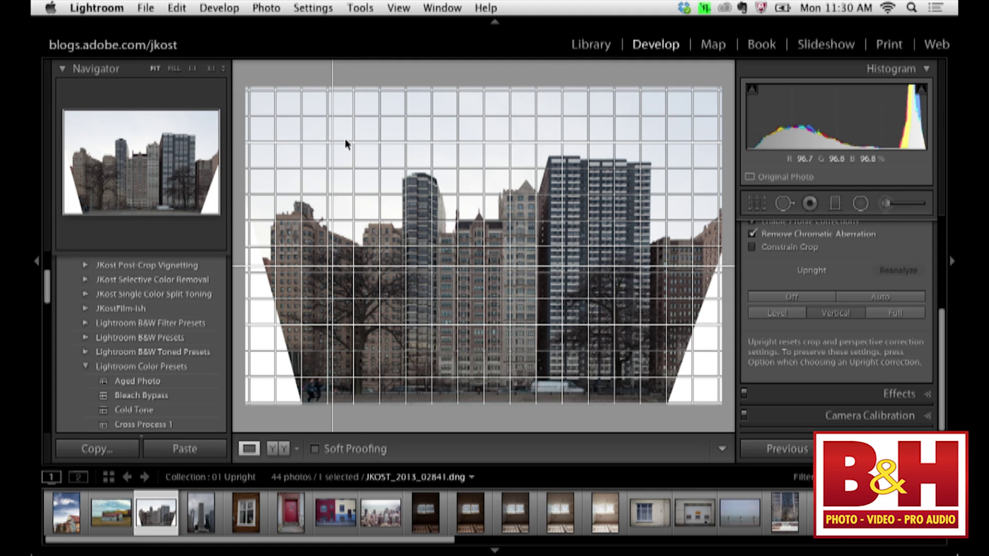
pyautogui.click(398, 7)
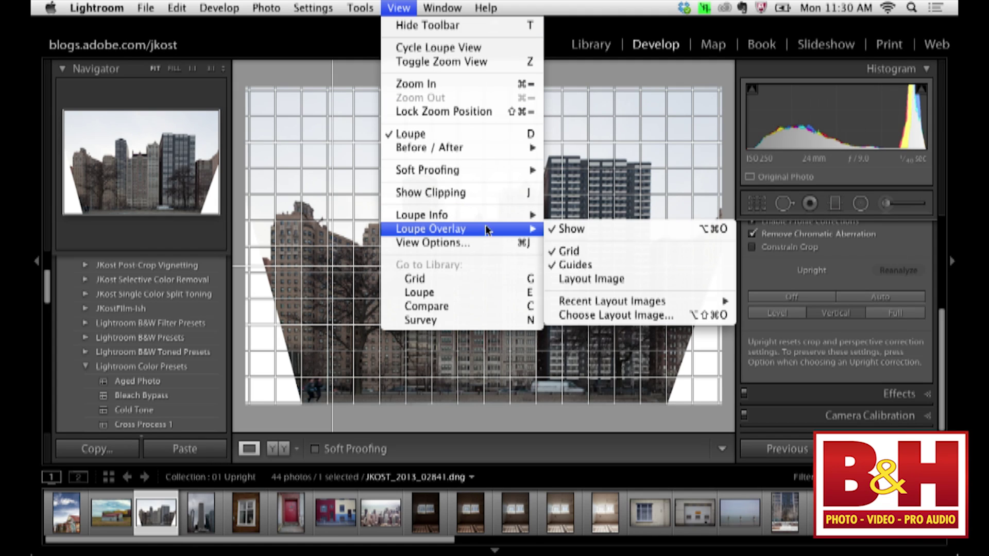
pyautogui.click(614, 251)
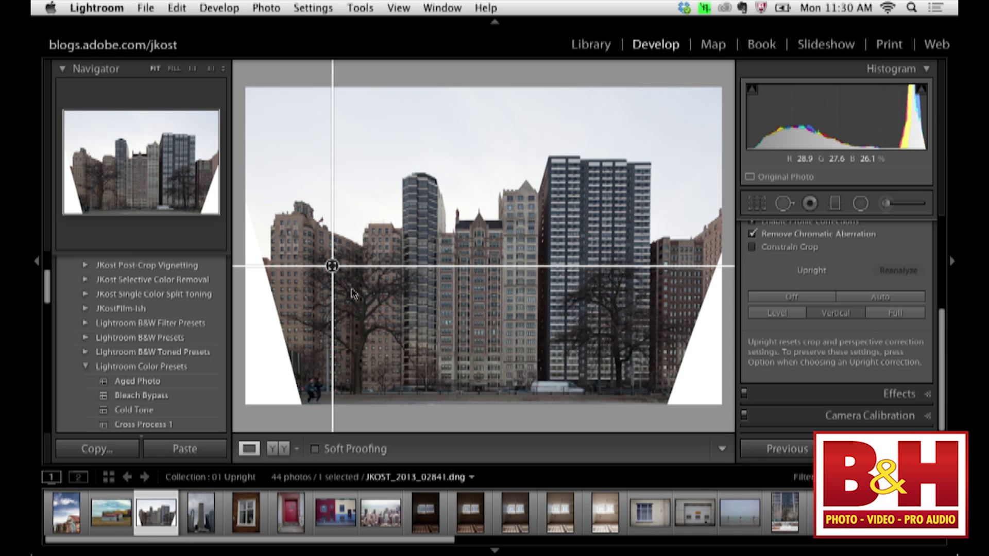
pyautogui.moveTo(333, 266); pyautogui.dragTo(464, 260)
# Turn off the guides overlay on the skyline photo and show the grid loupe overlay instead
pyautogui.click(398, 7)
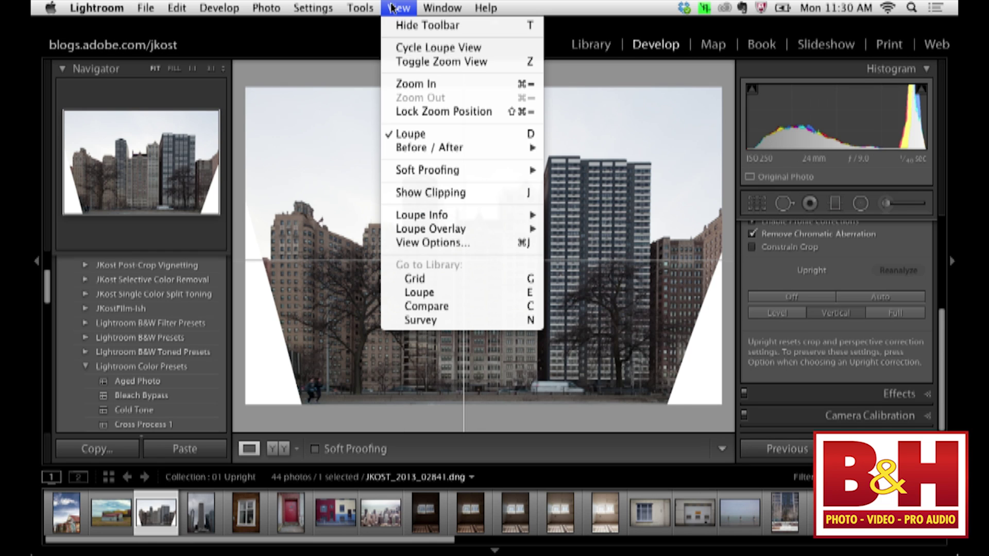
pyautogui.moveTo(416, 232)
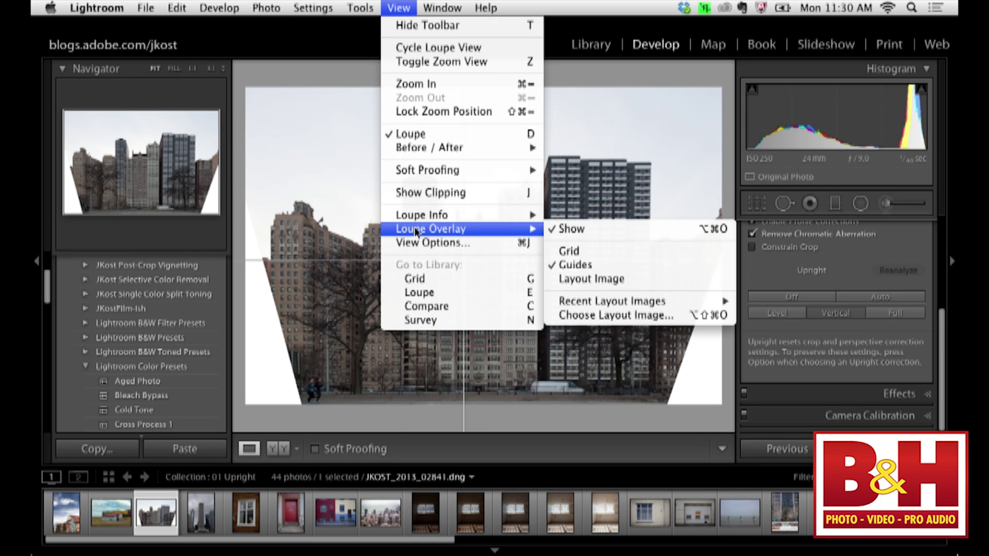
pyautogui.click(592, 264)
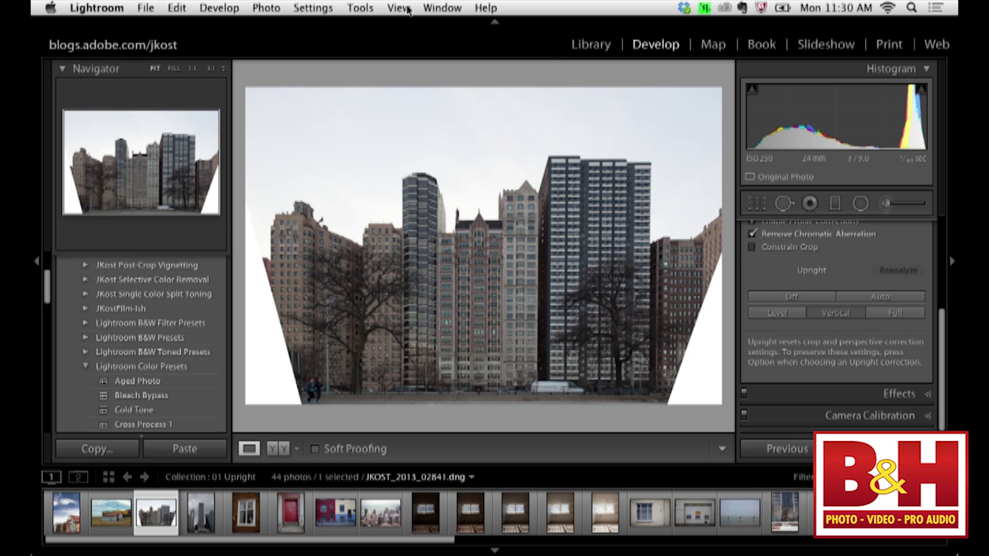
pyautogui.click(407, 8)
pyautogui.moveTo(524, 231)
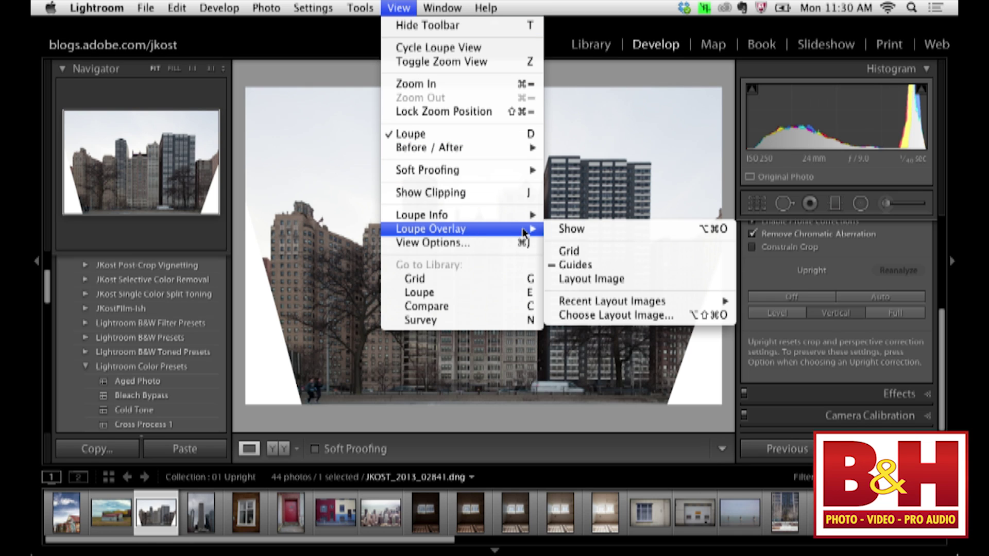
pyautogui.click(562, 250)
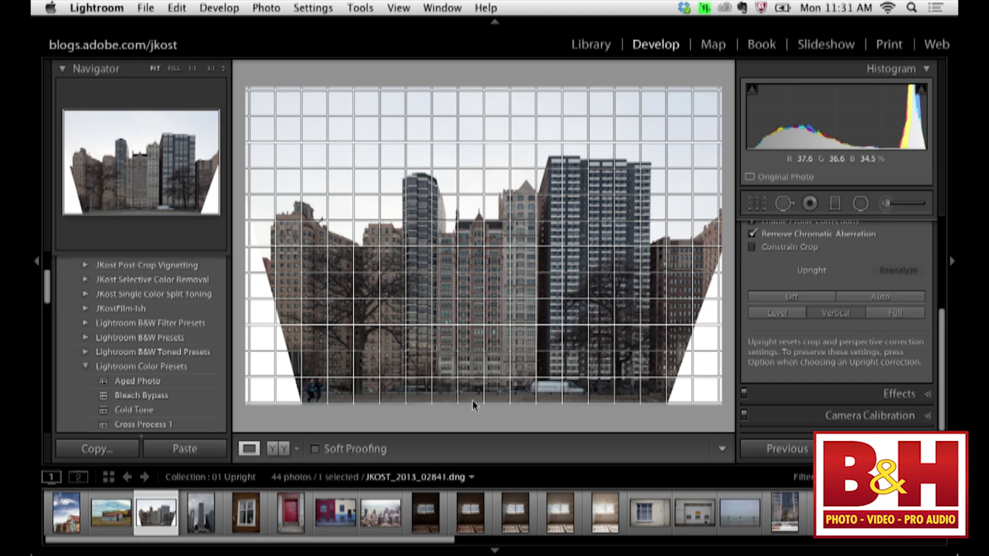
# Adjust the grid overlay's size and lower its opacity so the grid lines look fainter over the skyline photo
pyautogui.press('super')
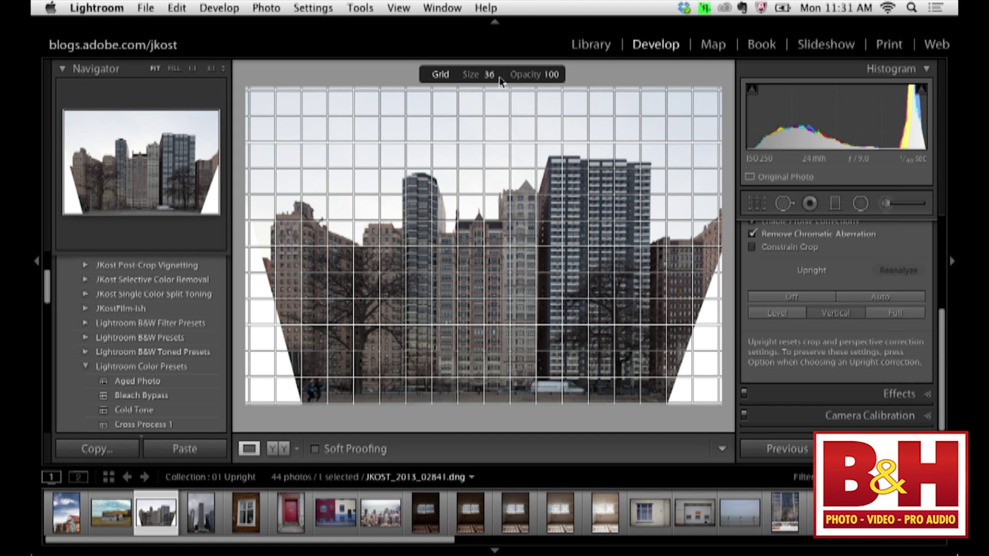
pyautogui.moveTo(514, 75); pyautogui.dragTo(582, 85)
pyautogui.moveTo(770, 89); pyautogui.dragTo(471, 78)
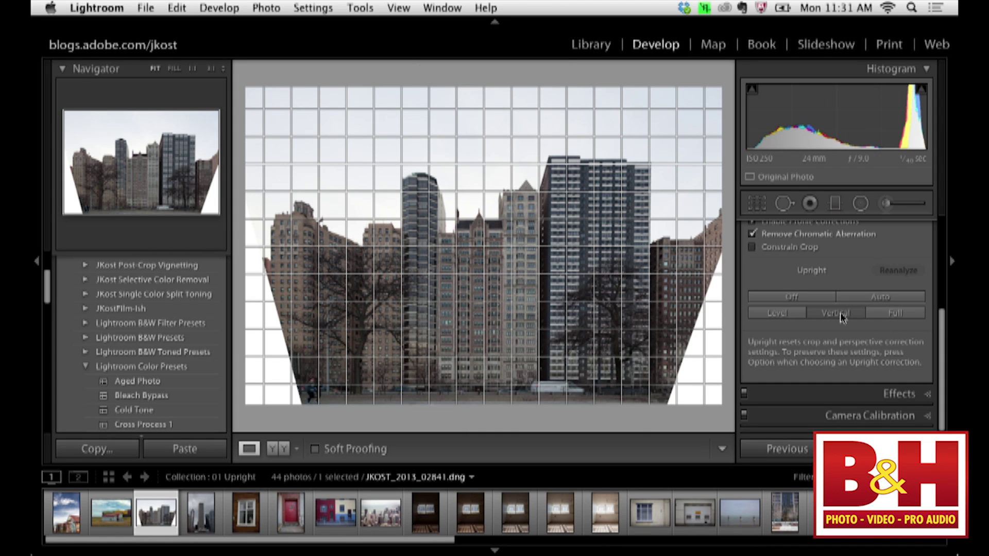
# Hide the grid overlay and compare the Vertical and Full Upright corrections on the photo of the tall central skyscraper
pyautogui.click(205, 521)
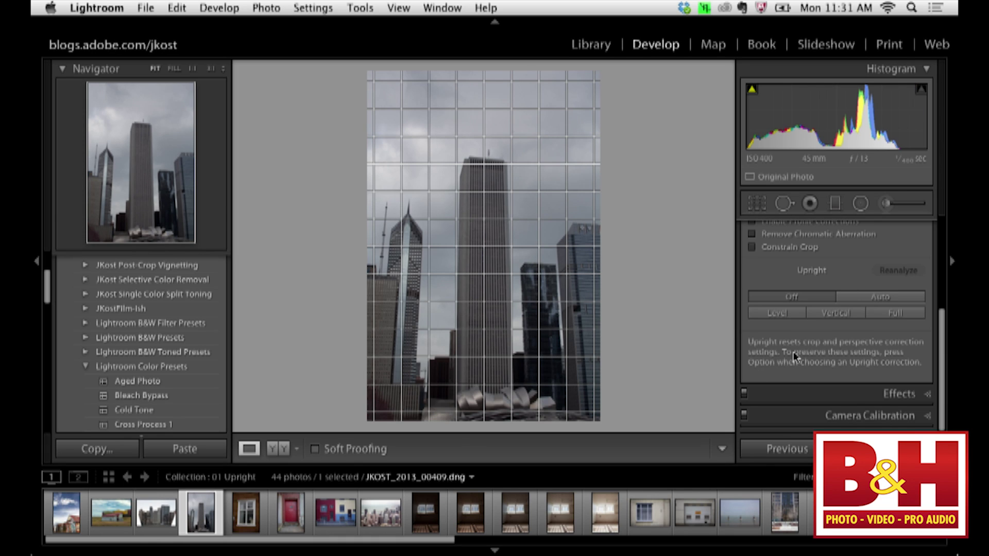
pyautogui.click(836, 313)
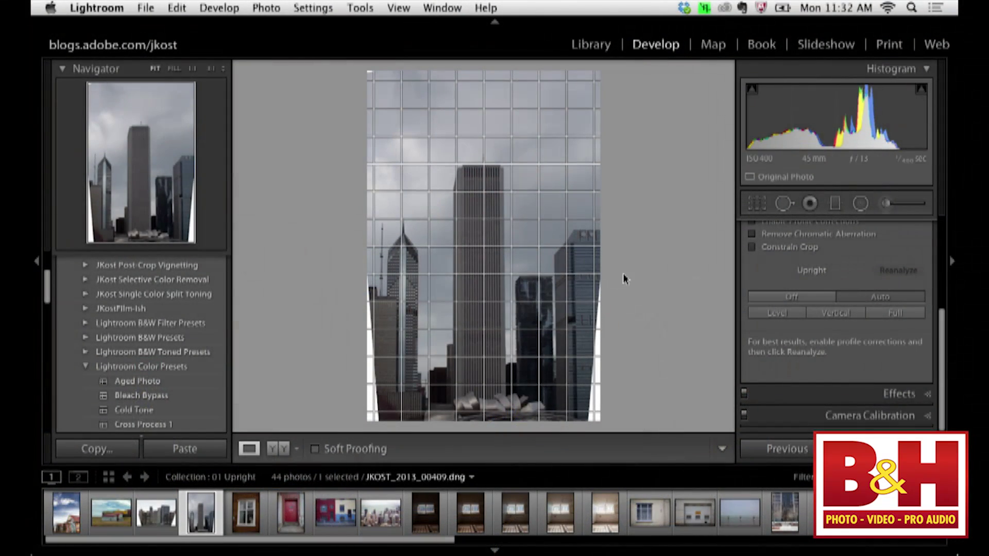
pyautogui.press('super+alt+o')
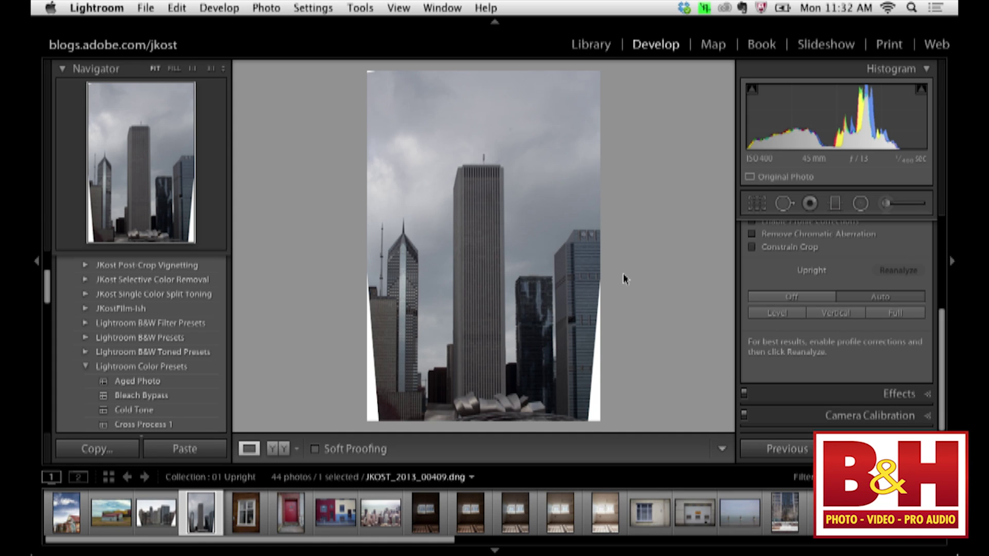
pyautogui.click(849, 317)
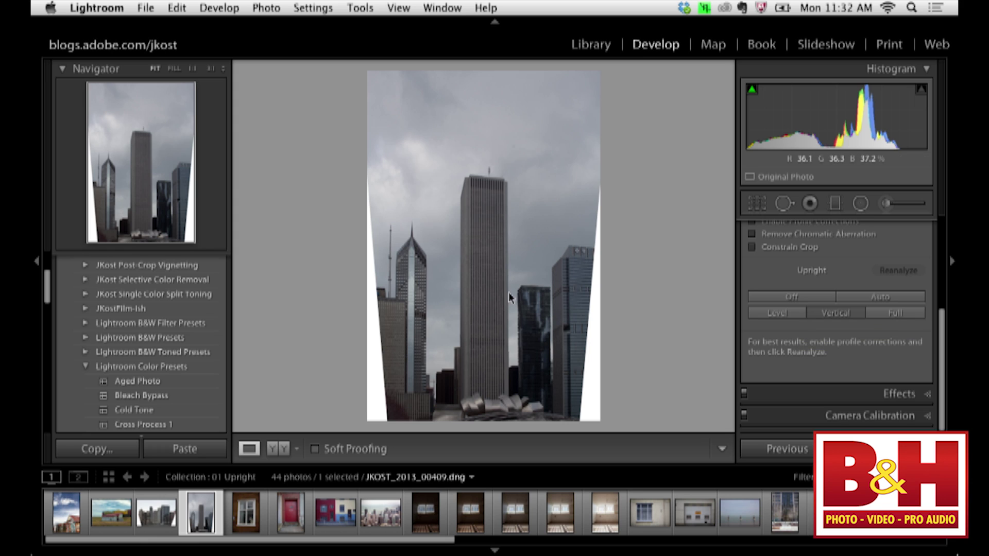
pyautogui.click(894, 316)
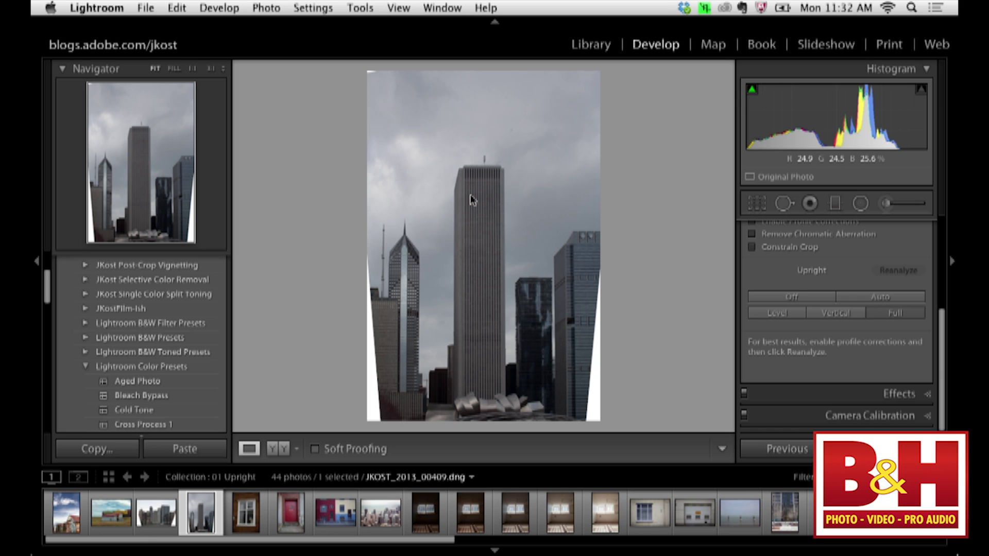
# Try the Auto, Level and Vertical Upright corrections on the photo of the dog in the window, ending with Full
pyautogui.click(251, 518)
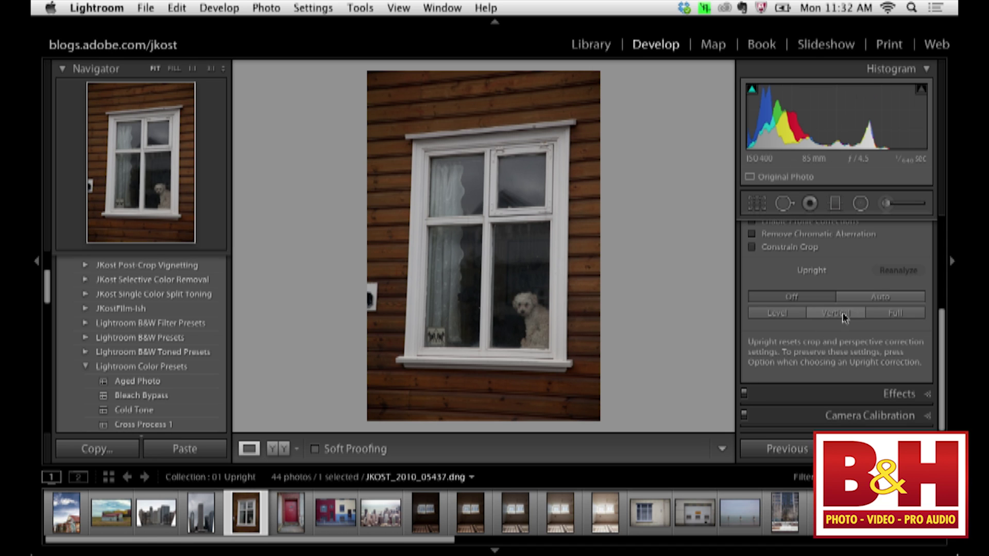
pyautogui.click(873, 297)
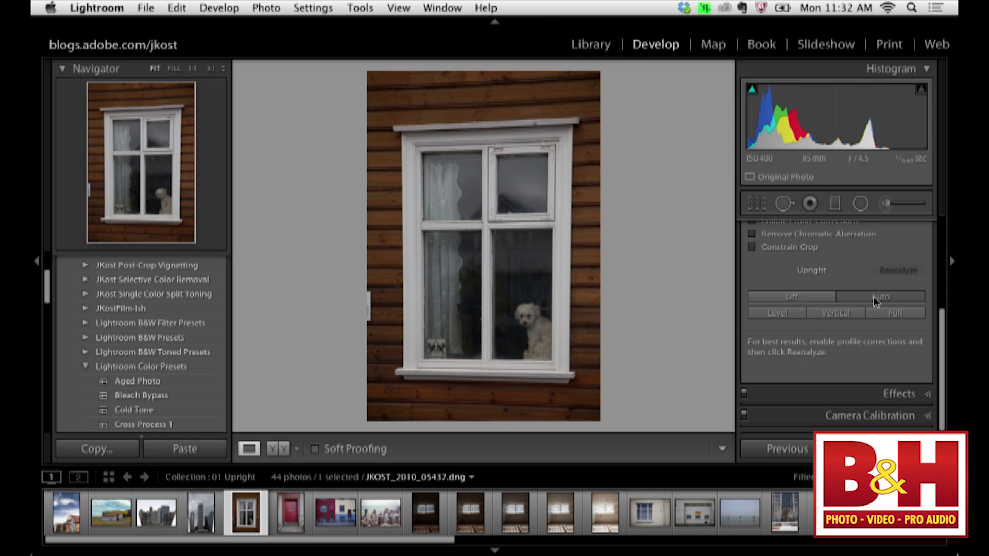
pyautogui.click(784, 314)
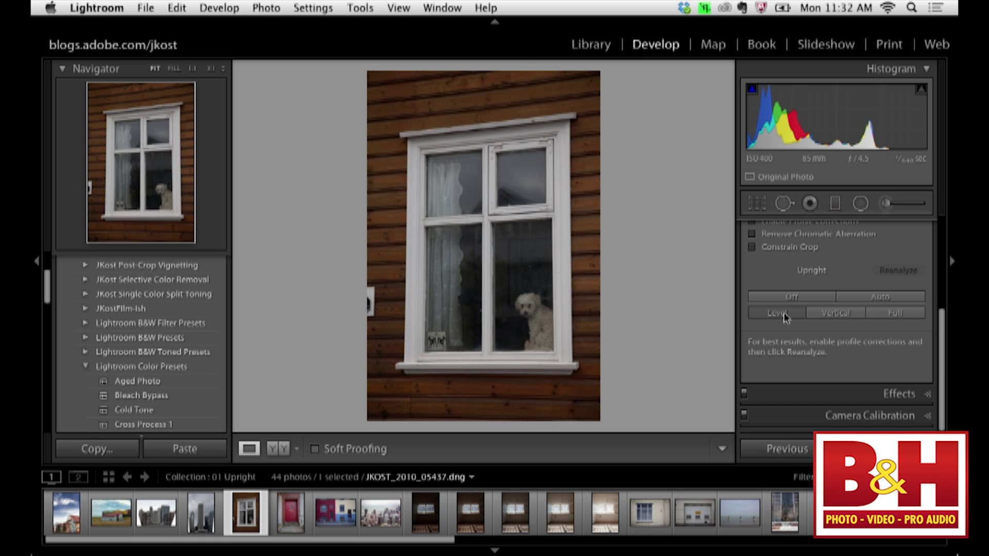
pyautogui.click(827, 313)
pyautogui.click(870, 315)
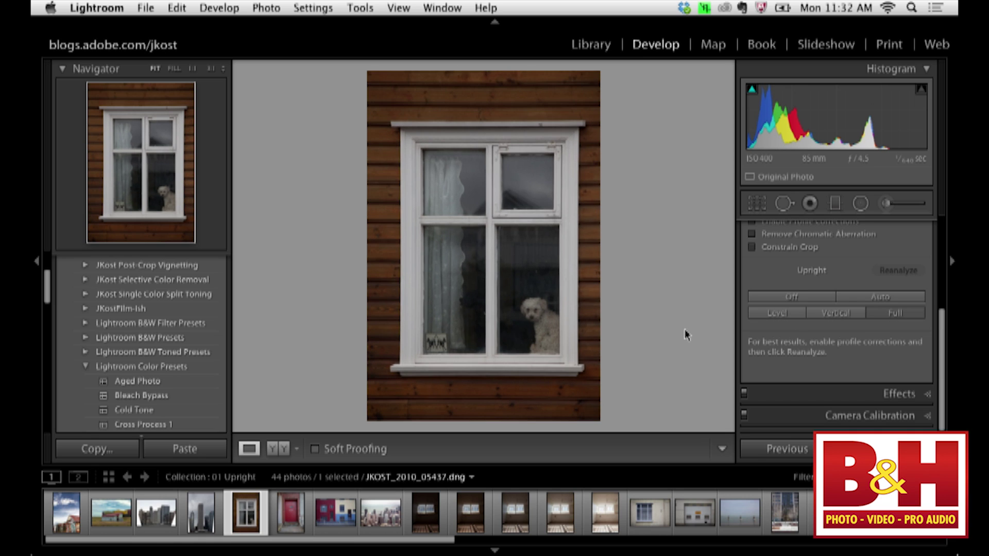
# Compare the window photo with Upright off and with the Full correction, leaving Full applied
pyautogui.click(776, 296)
pyautogui.click(895, 314)
pyautogui.click(811, 303)
pyautogui.click(895, 315)
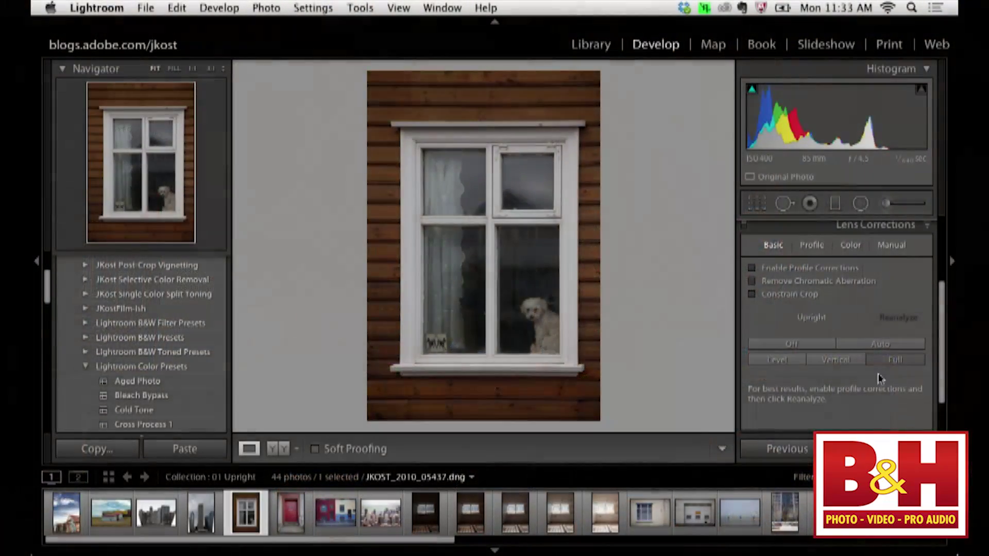
# Try Enable Profile Corrections and Remove Chromatic Aberration on the window photo, and turn both off again
pyautogui.click(752, 267)
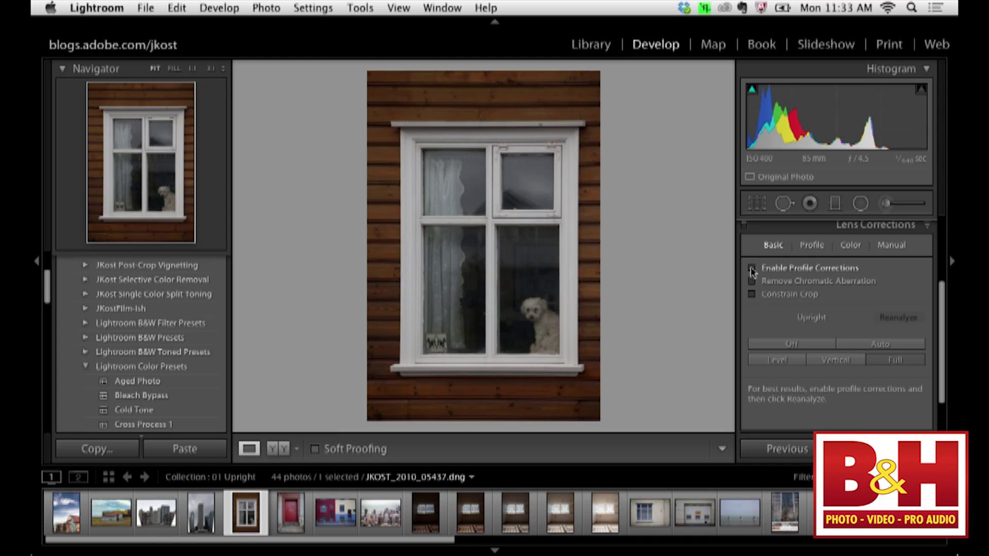
pyautogui.click(752, 281)
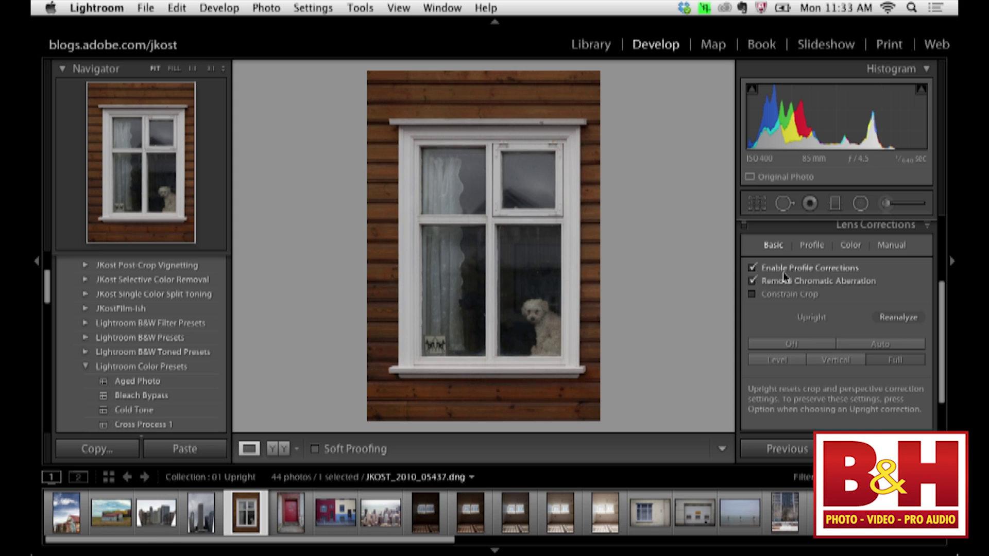
pyautogui.click(772, 282)
pyautogui.click(771, 268)
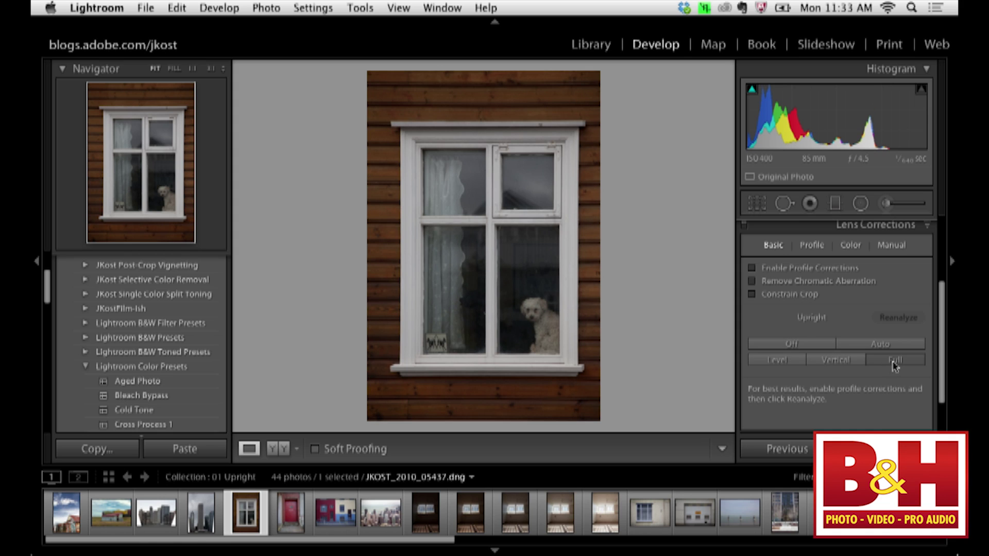